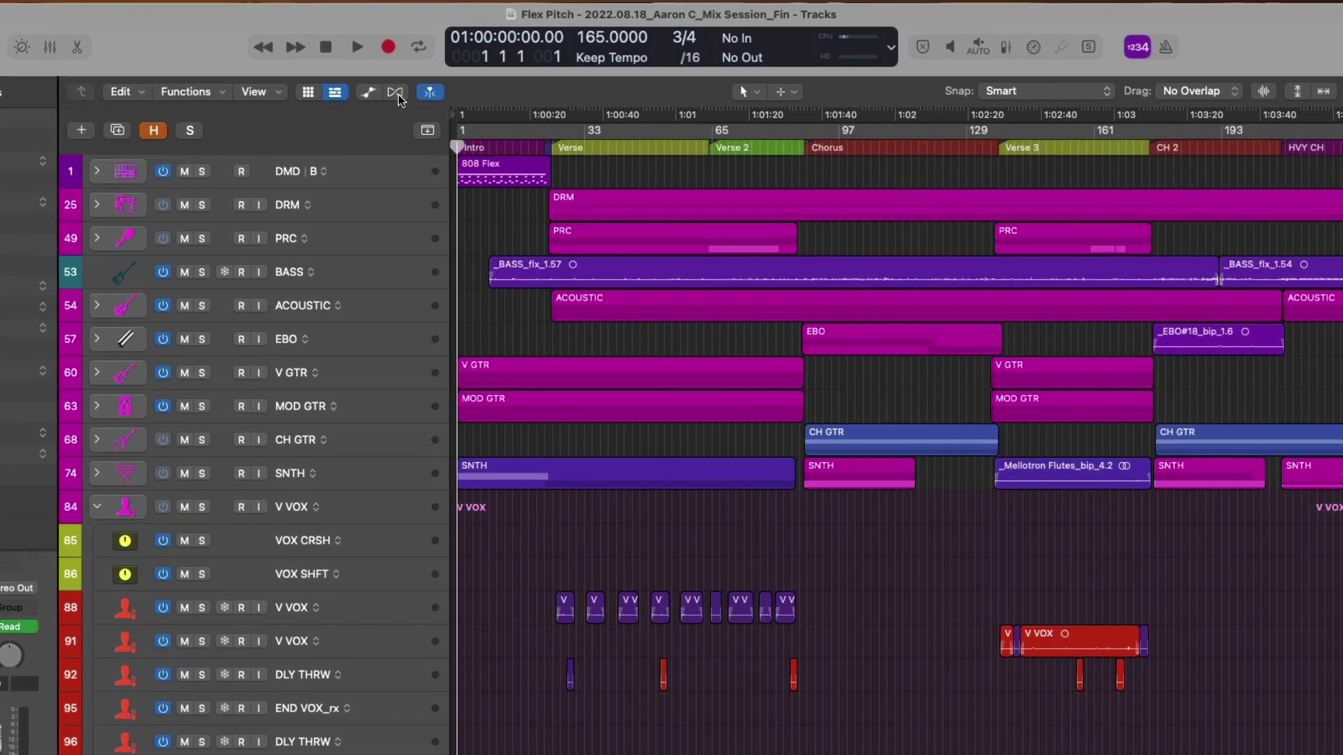
# Show flex controls on all tracks and open track 88's Monophonic flex-mode menu
pyautogui.click(395, 92)
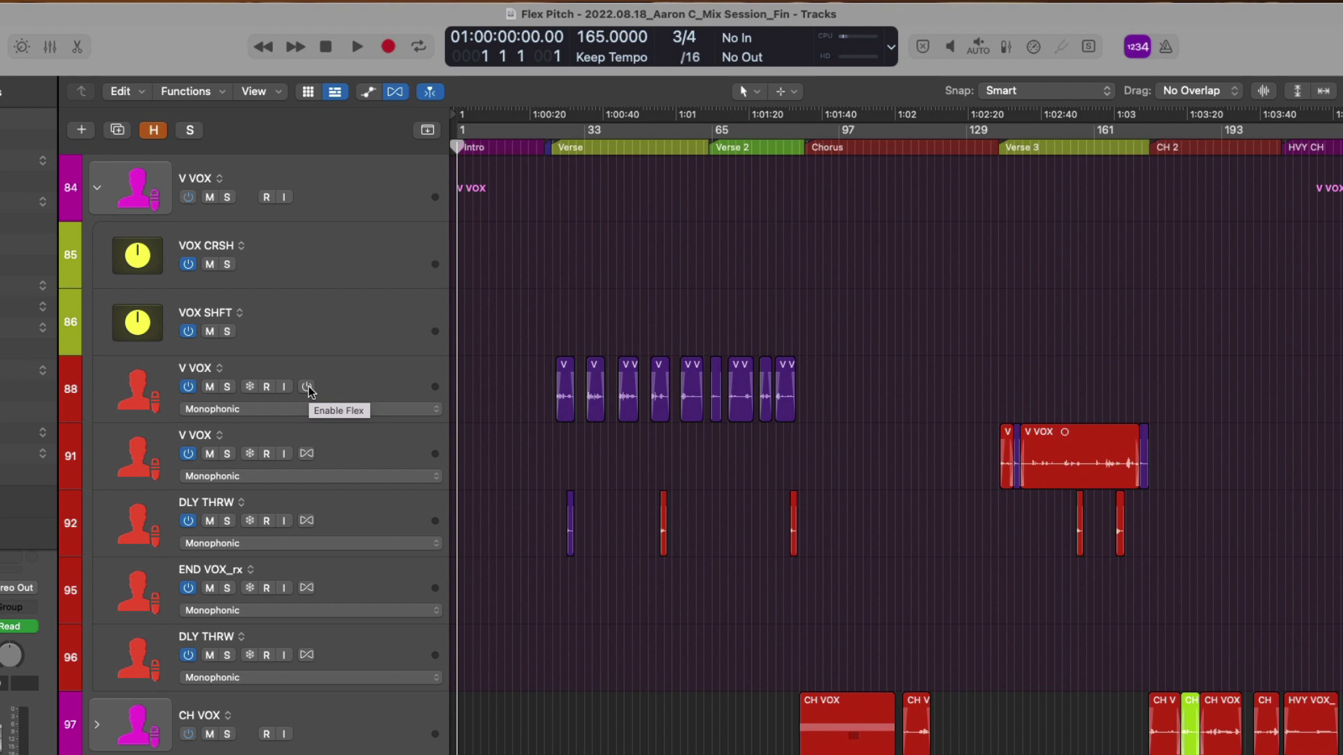
pyautogui.click(346, 412)
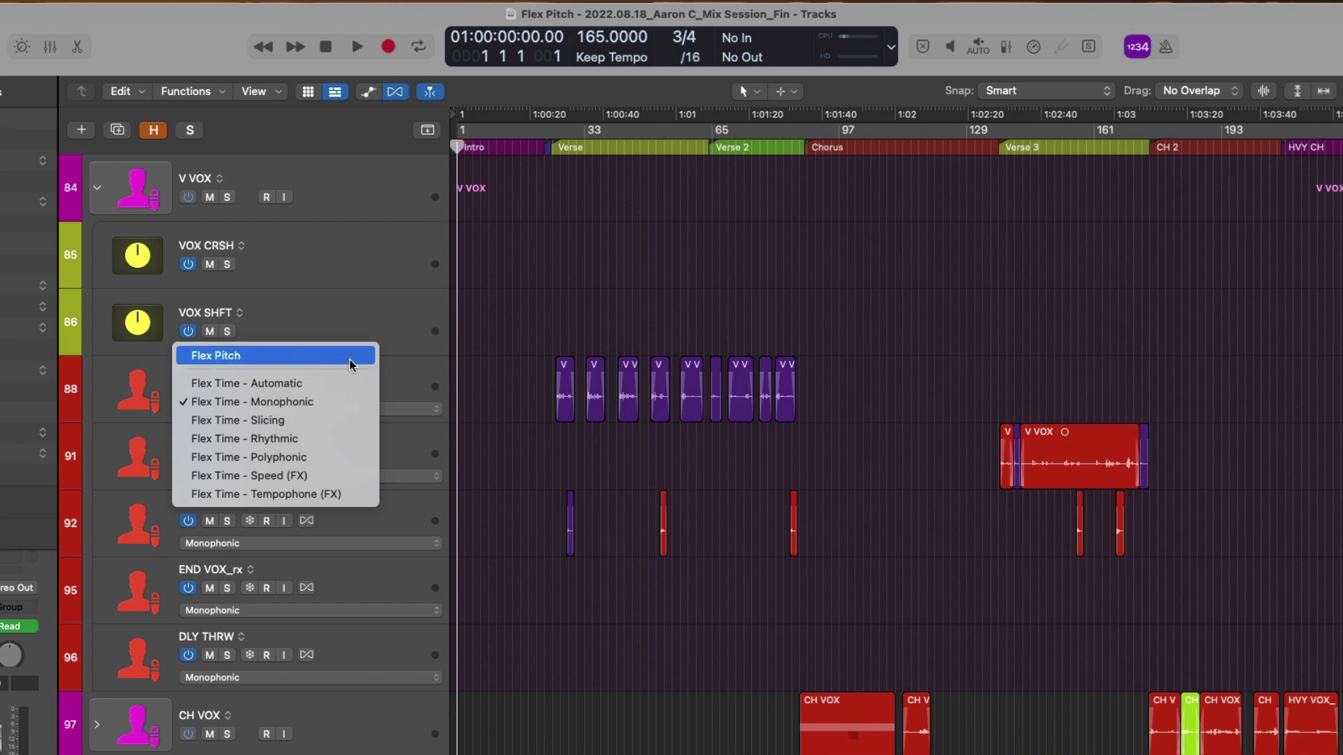
# Select the V VOX track 88, expand the Track inspector, and open its Flex Mode choices
pyautogui.click(473, 372)
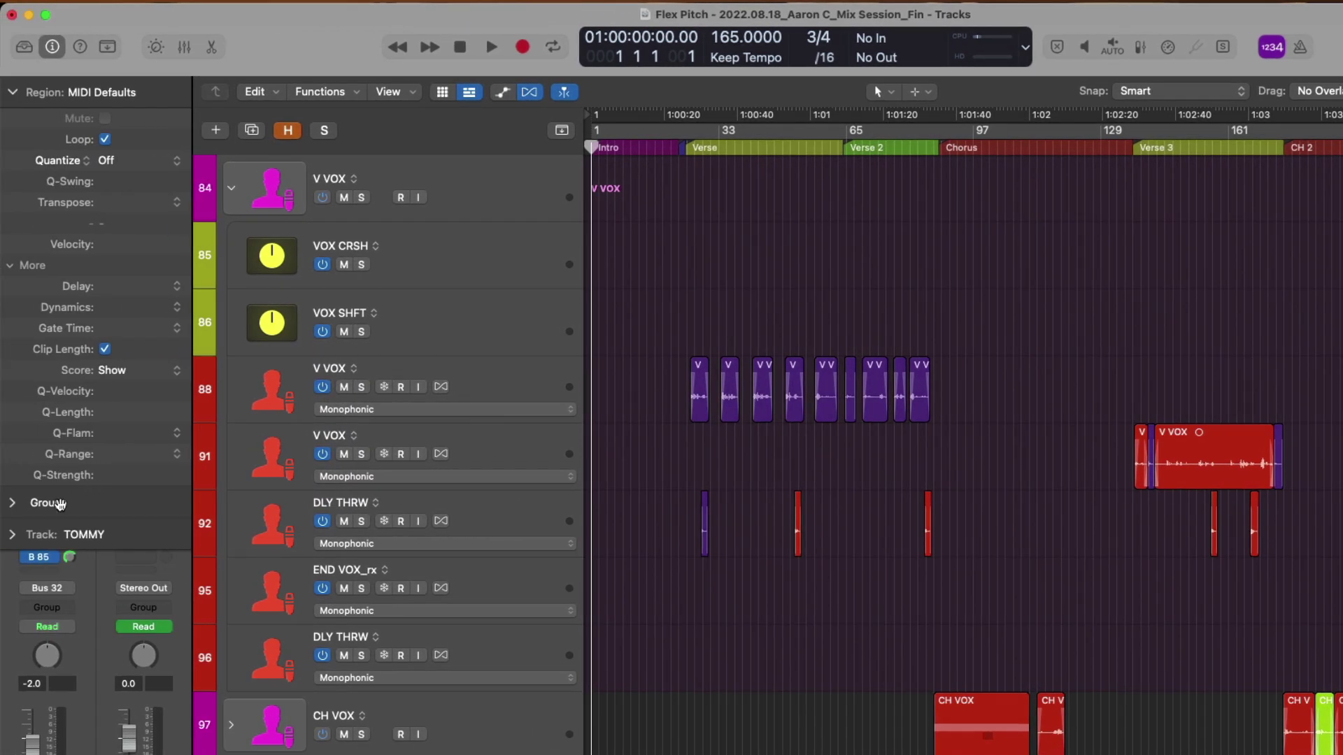
pyautogui.click(14, 535)
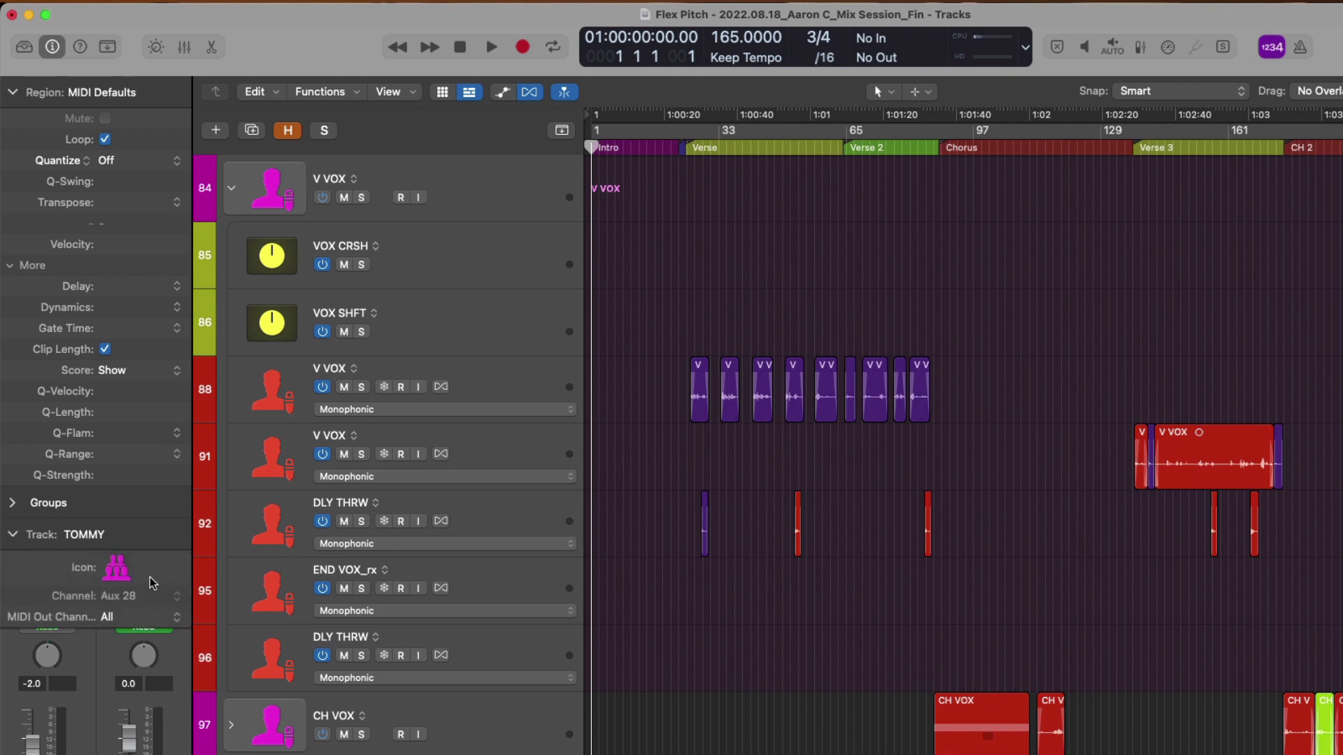
pyautogui.click(270, 384)
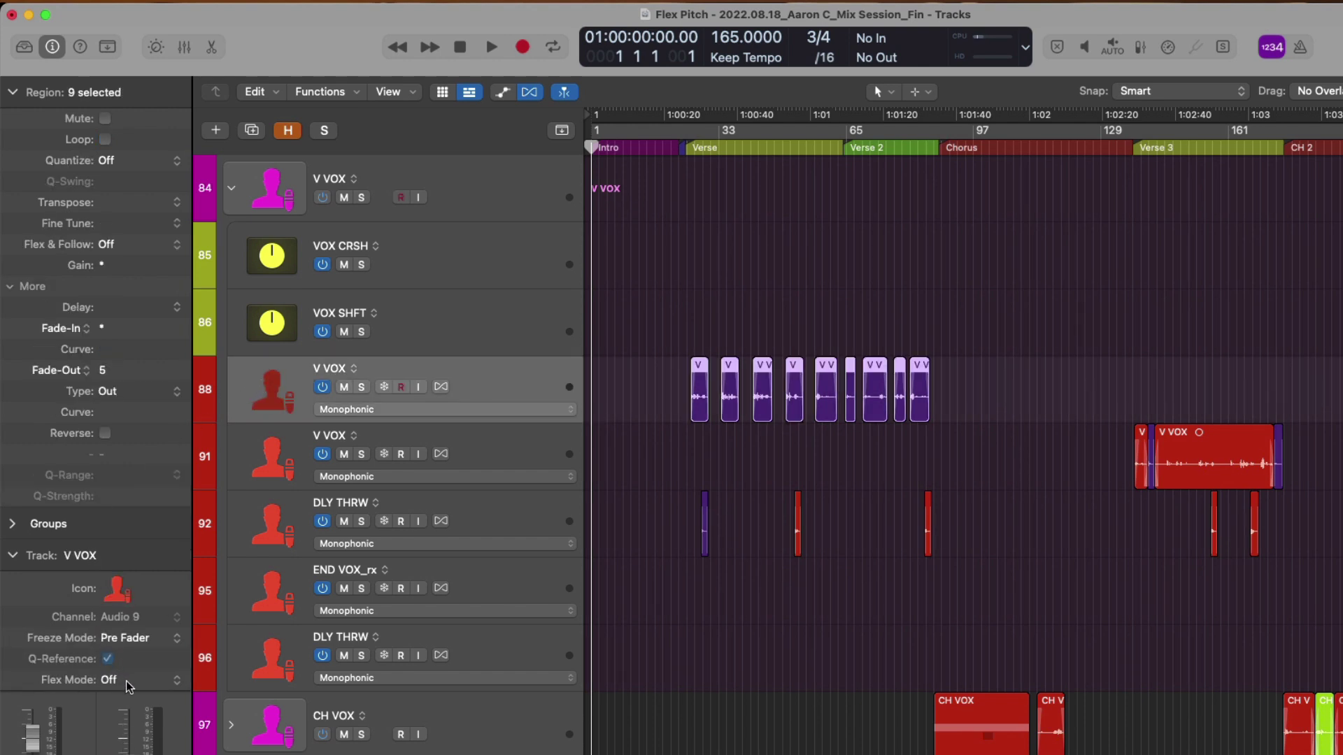
pyautogui.click(531, 95)
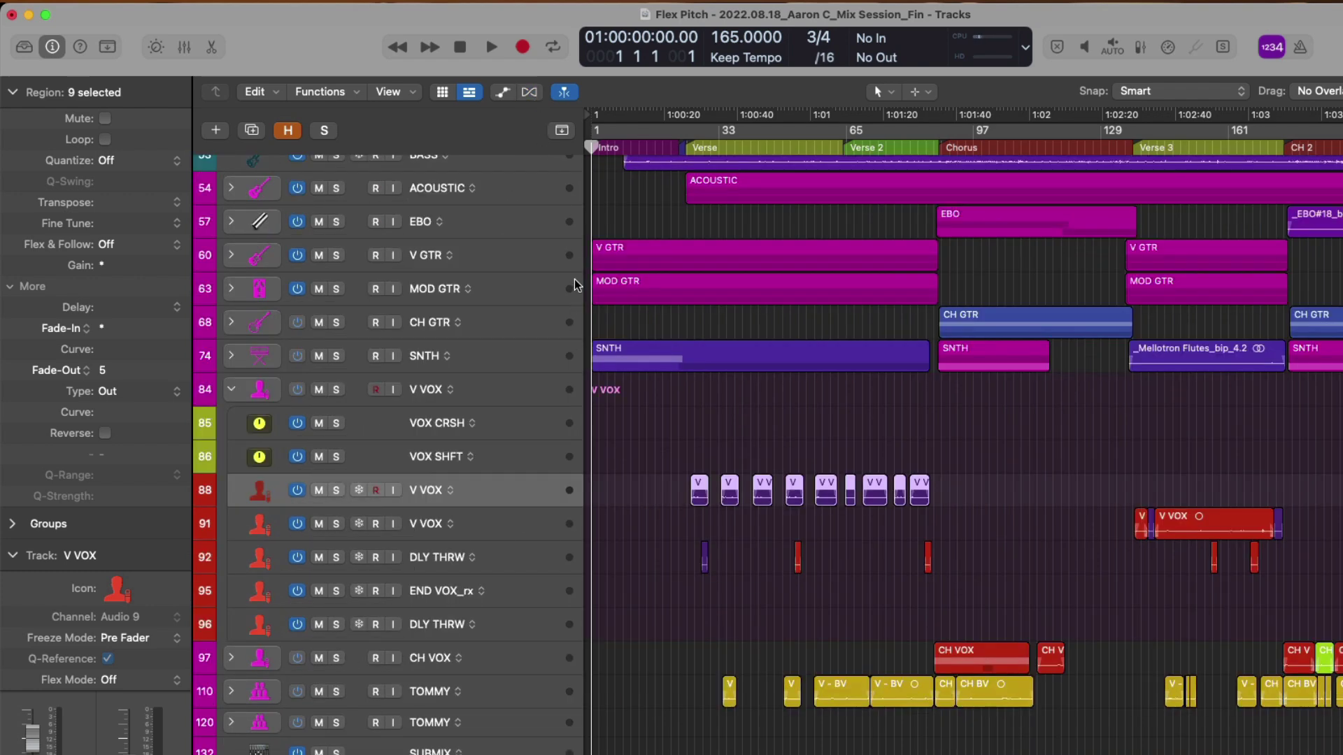
pyautogui.click(529, 92)
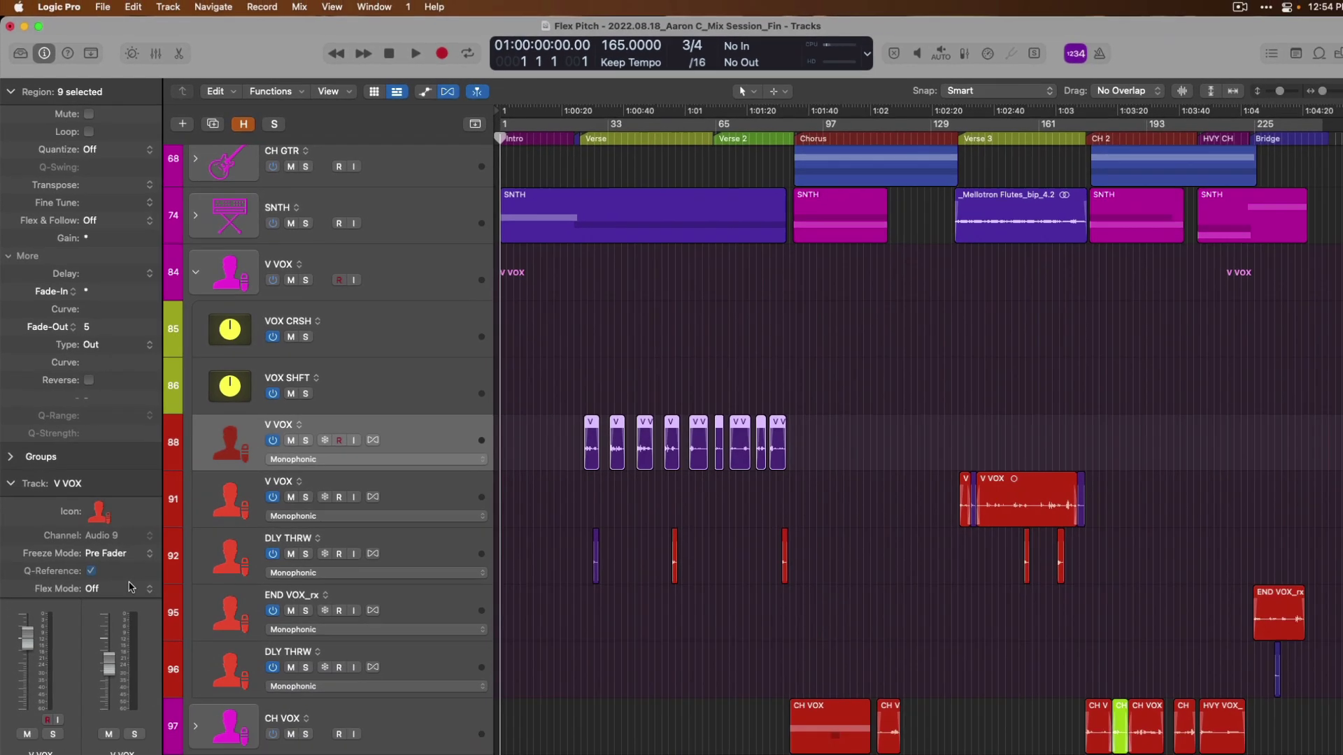
pyautogui.click(130, 588)
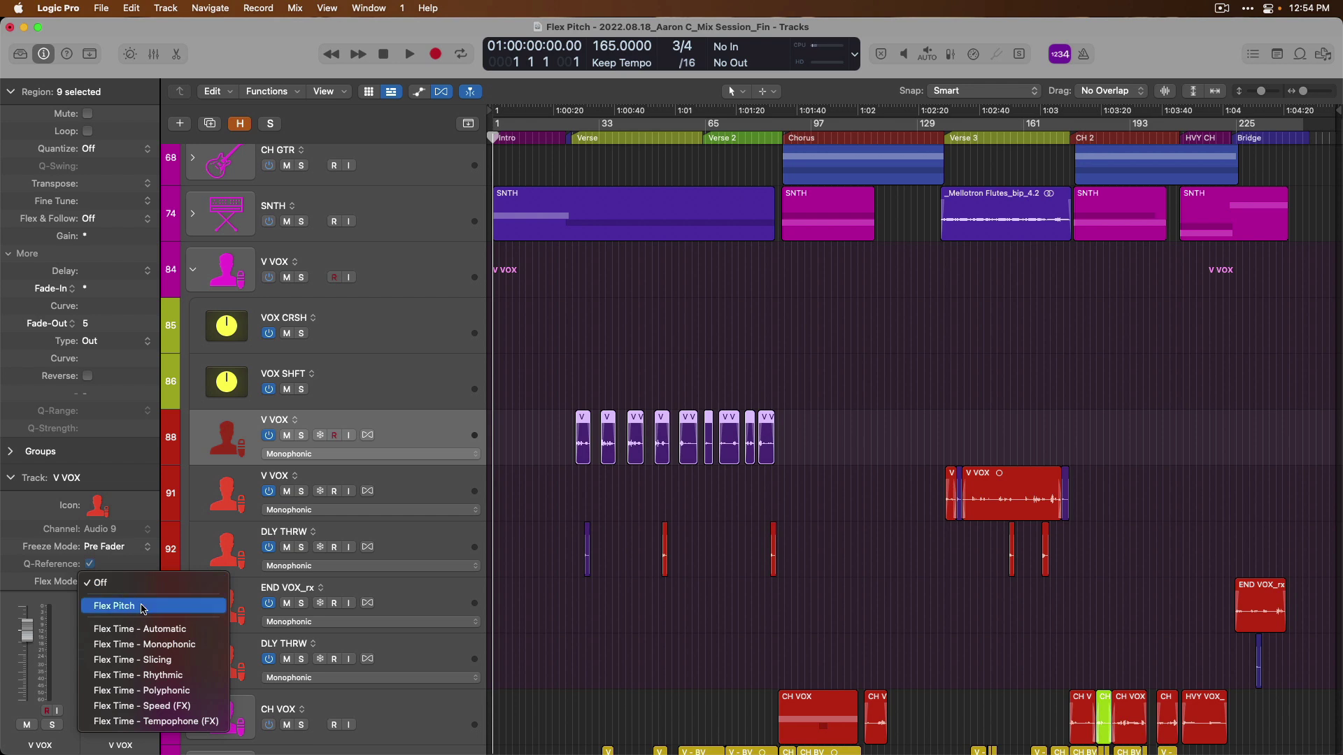
# Set V VOX track 88 to Flex Pitch and zoom in on its opening regions
pyautogui.click(143, 607)
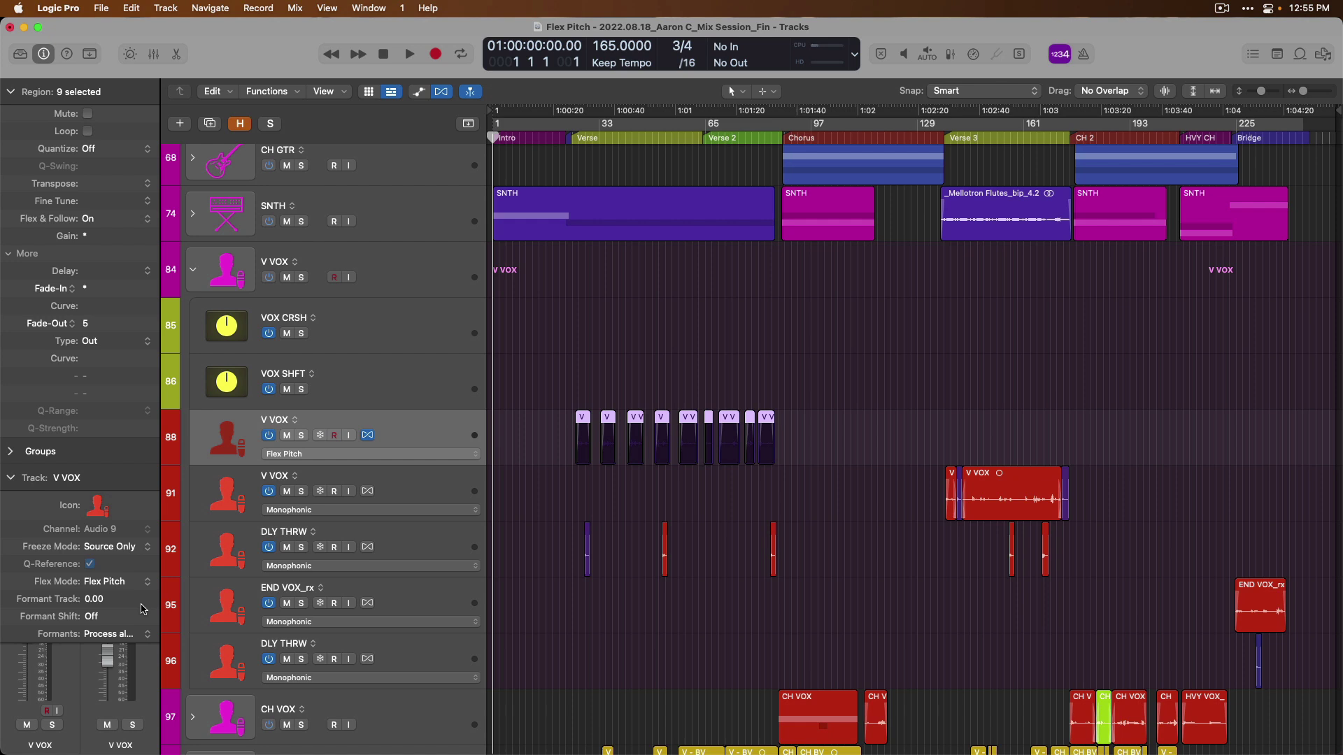
pyautogui.moveTo(560, 414); pyautogui.dragTo(628, 470)
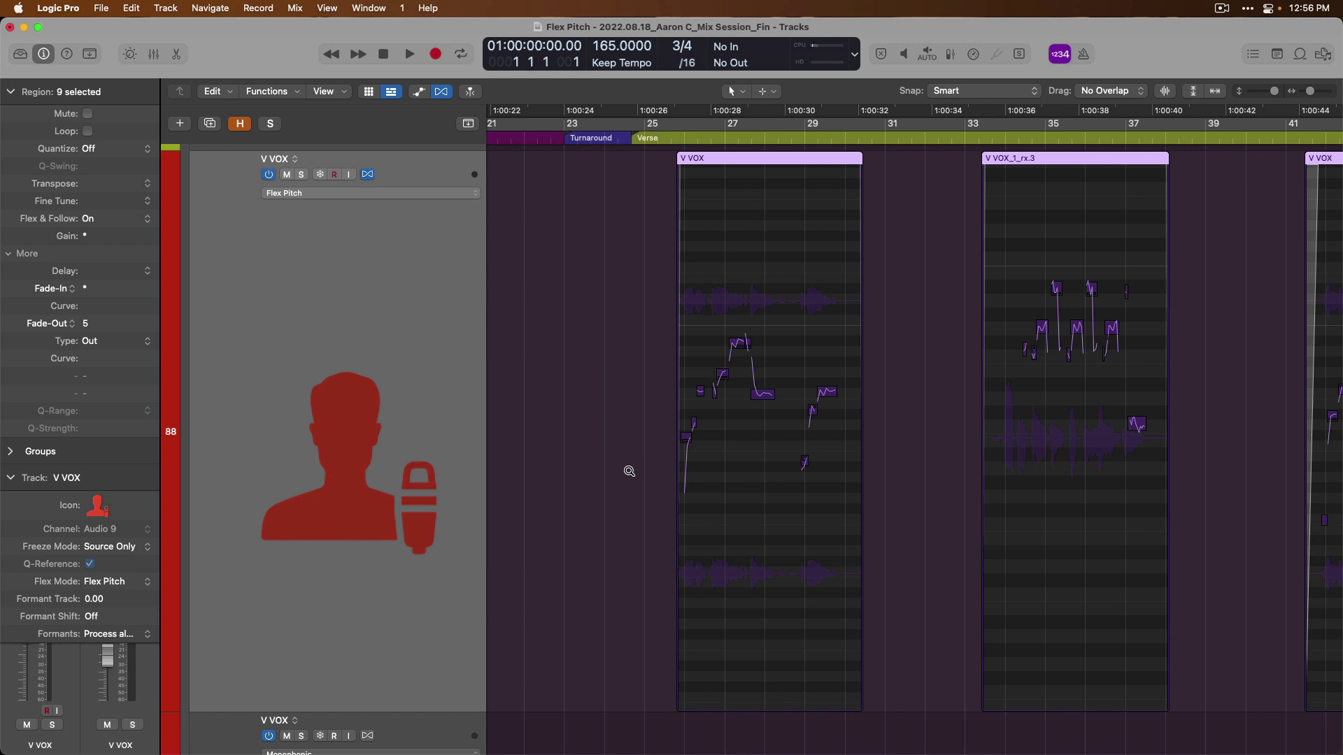
# Zoom into the first V VOX region, shrink track lanes down to CH VOX, then zoom out across the verses
pyautogui.moveTo(644, 315); pyautogui.dragTo(908, 535)
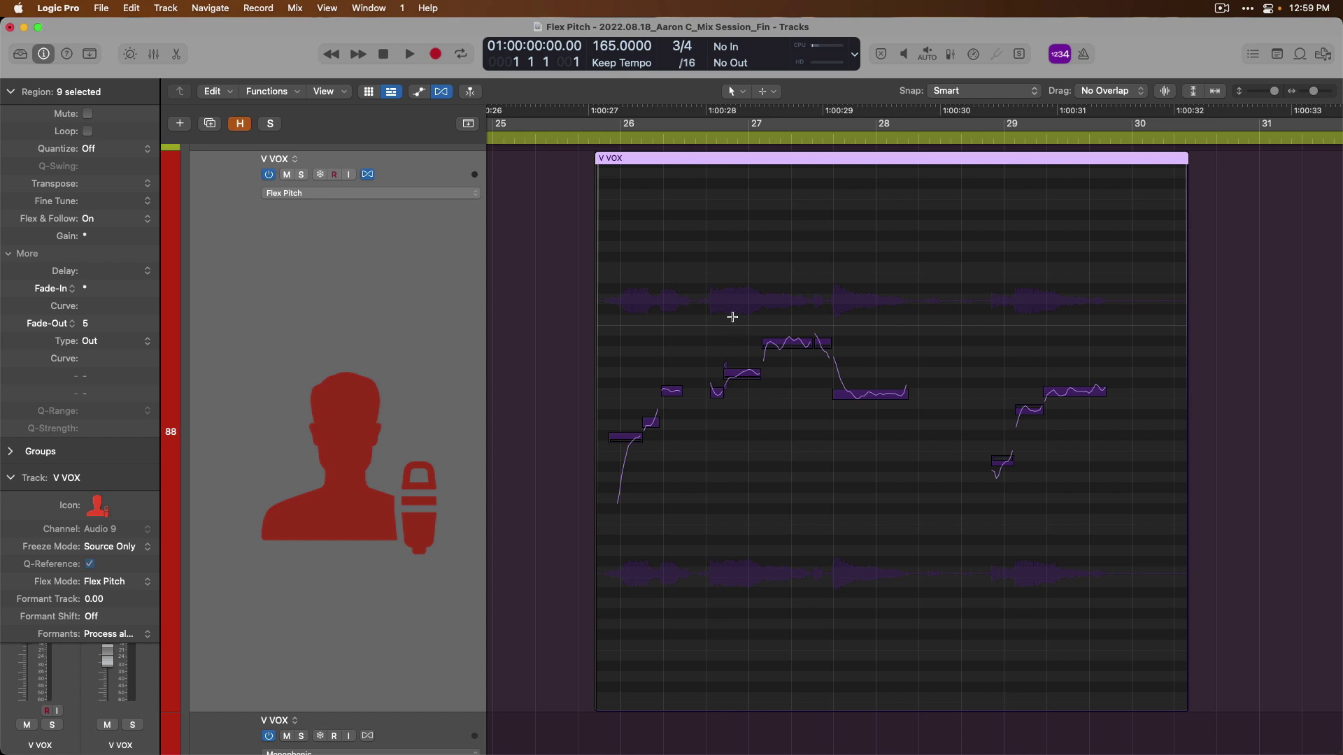
pyautogui.press('super+Up')
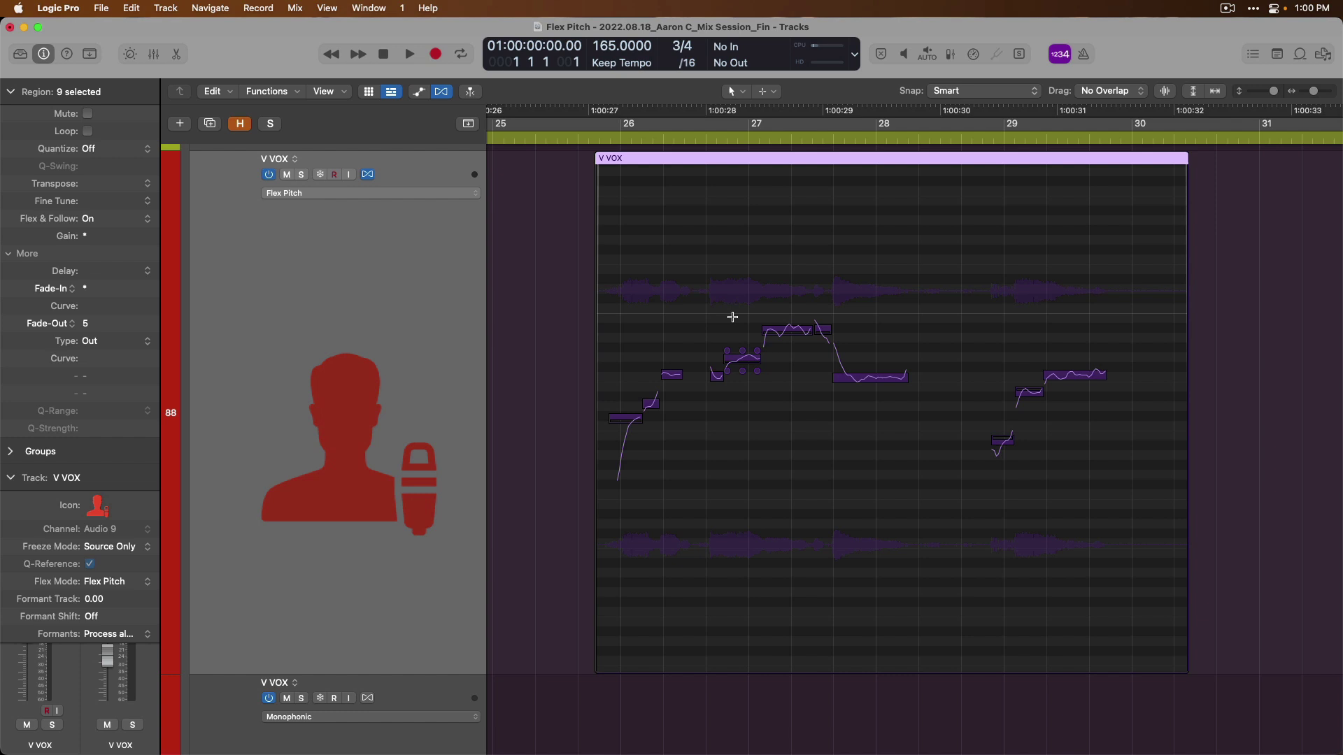
pyautogui.press('super+Up')
pyautogui.press('super+Up')
pyautogui.press('super+Up')
pyautogui.press('super+Up')
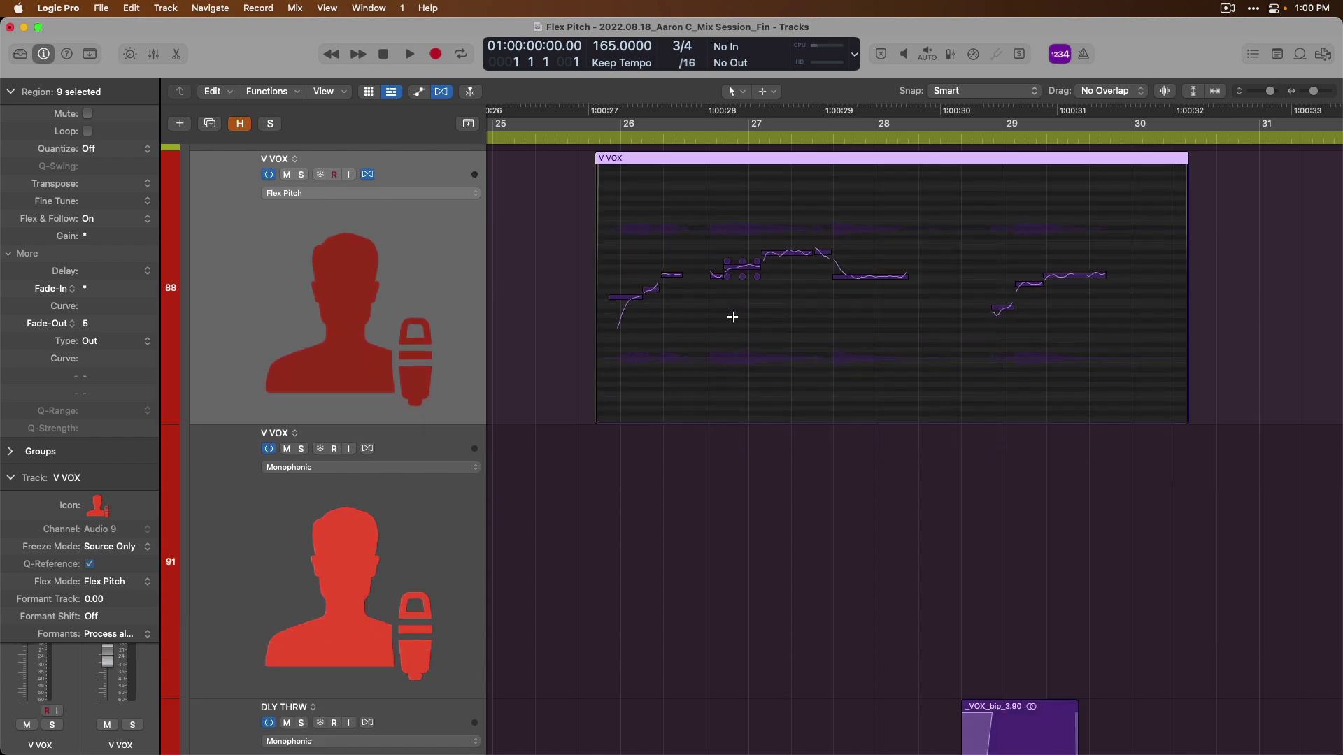
pyautogui.press('super+Up')
pyautogui.press('super+Up')
pyautogui.press('super+Up')
pyautogui.press('super+Up')
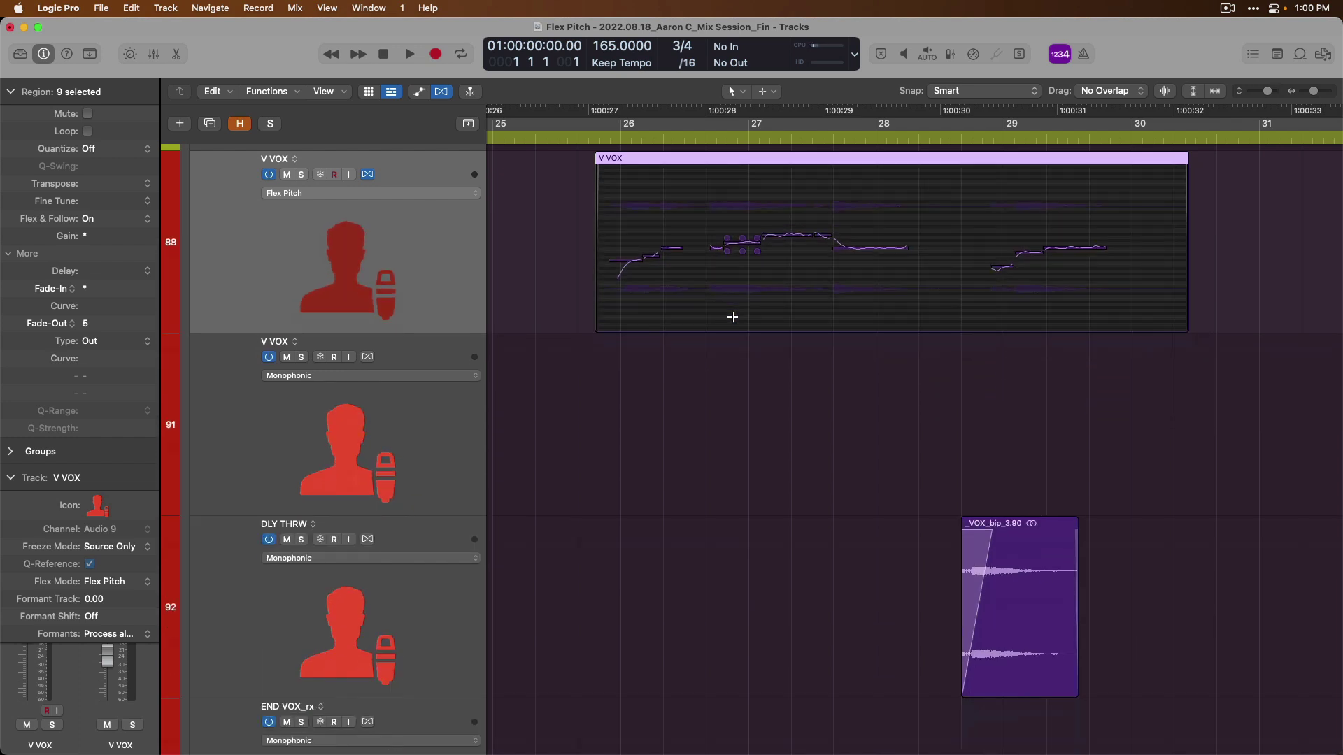
pyautogui.press('super+Up')
pyautogui.press('super+Up')
pyautogui.press('super+Up')
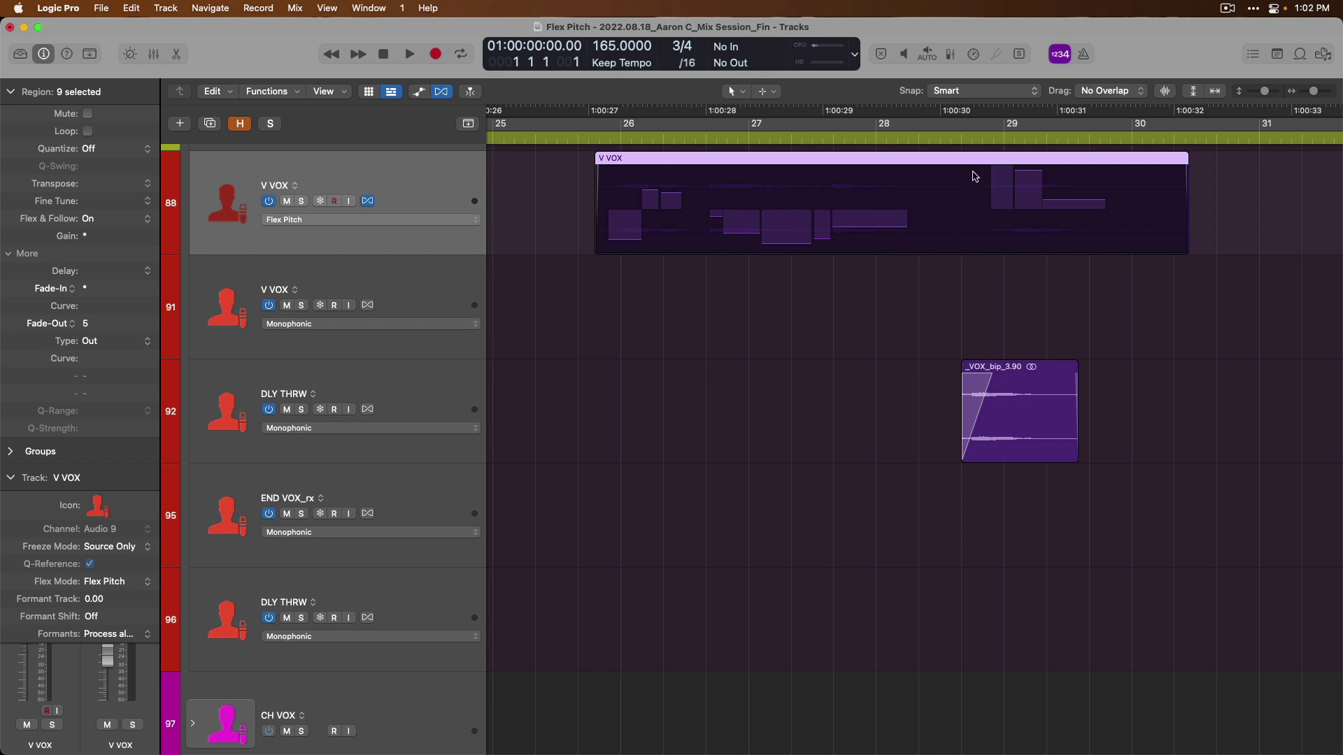
pyautogui.press('super+Left')
pyautogui.press('super+Left')
pyautogui.press('super+Left')
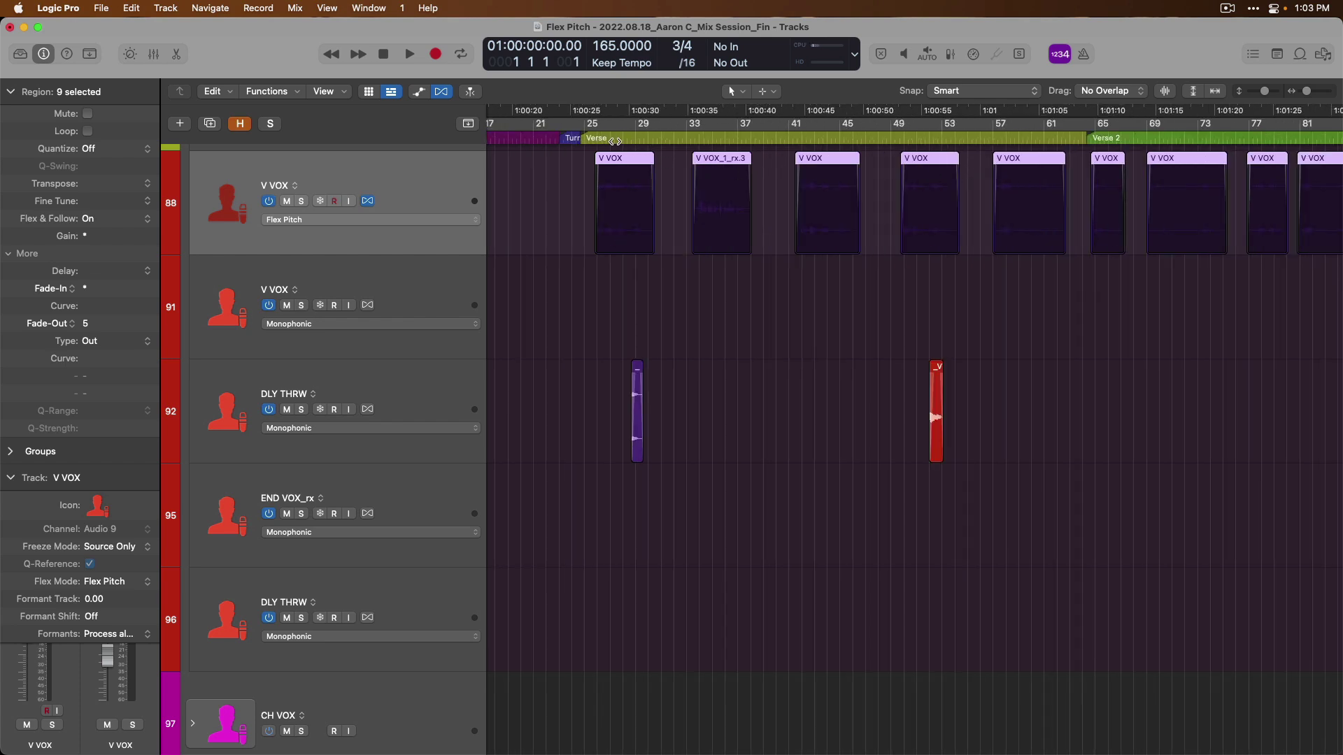
# Play the flex-pitched vocal from bar 31 to about bar 48, then zoom in horizontally
pyautogui.click(670, 138)
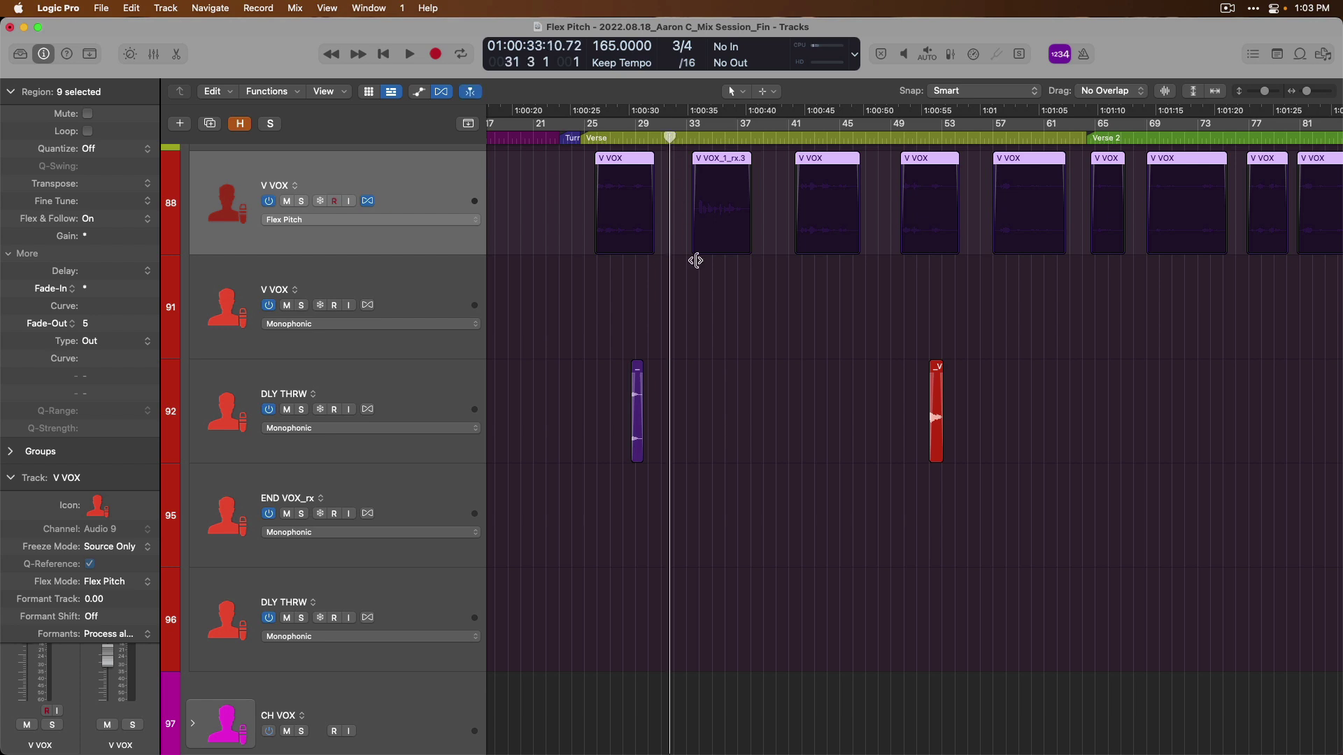
pyautogui.press('space')
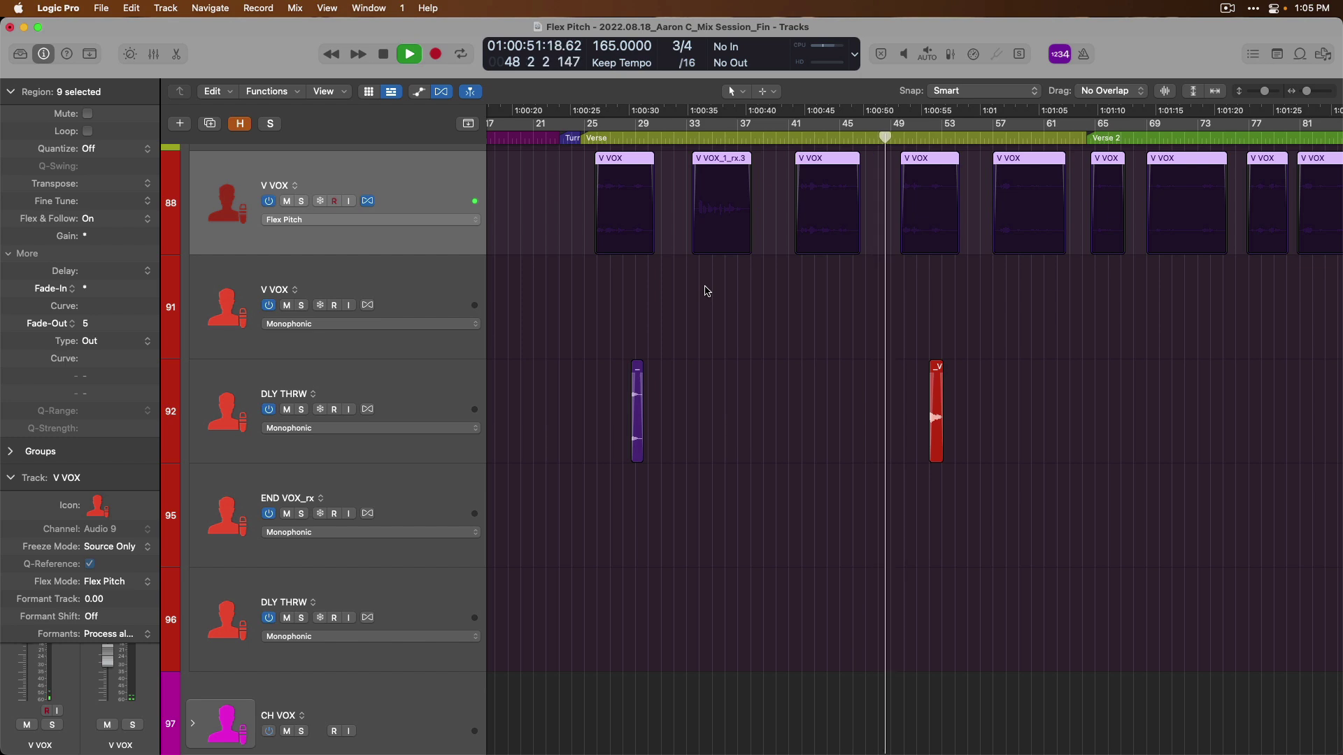
pyautogui.press('space')
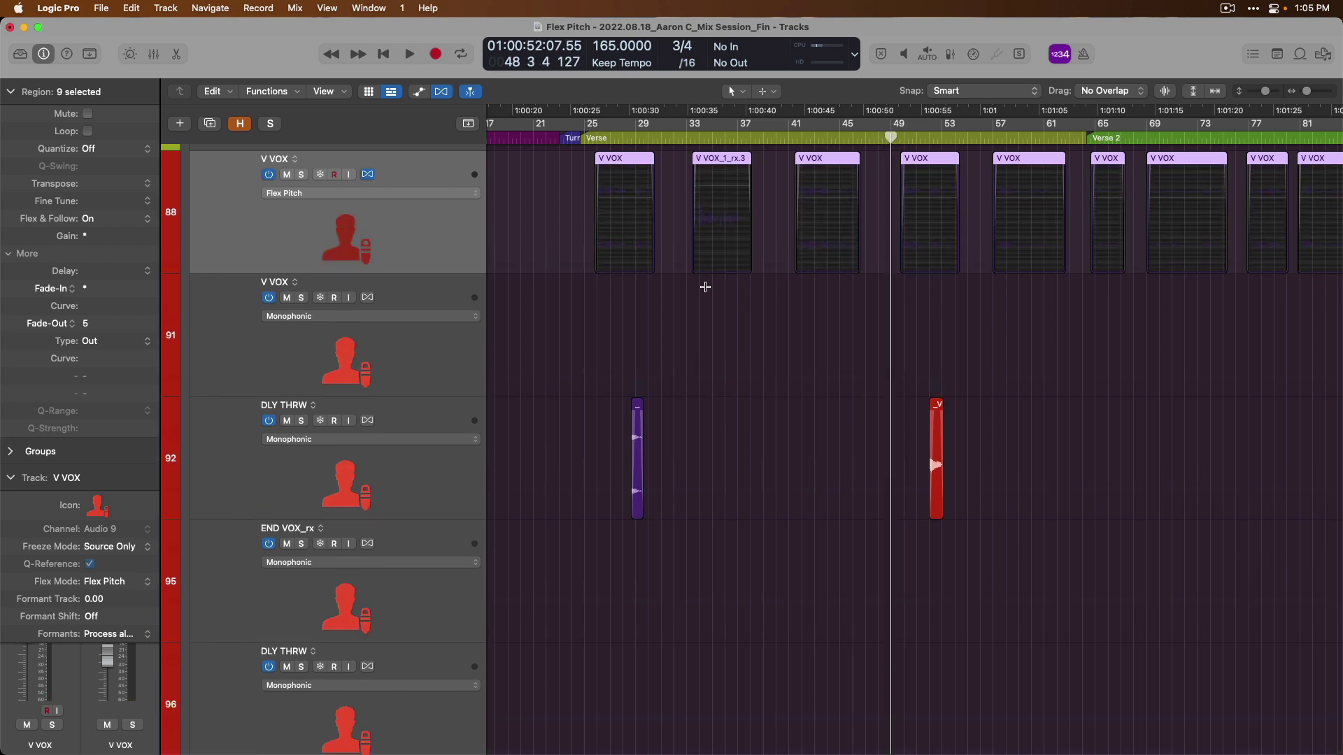
pyautogui.press('super+Right')
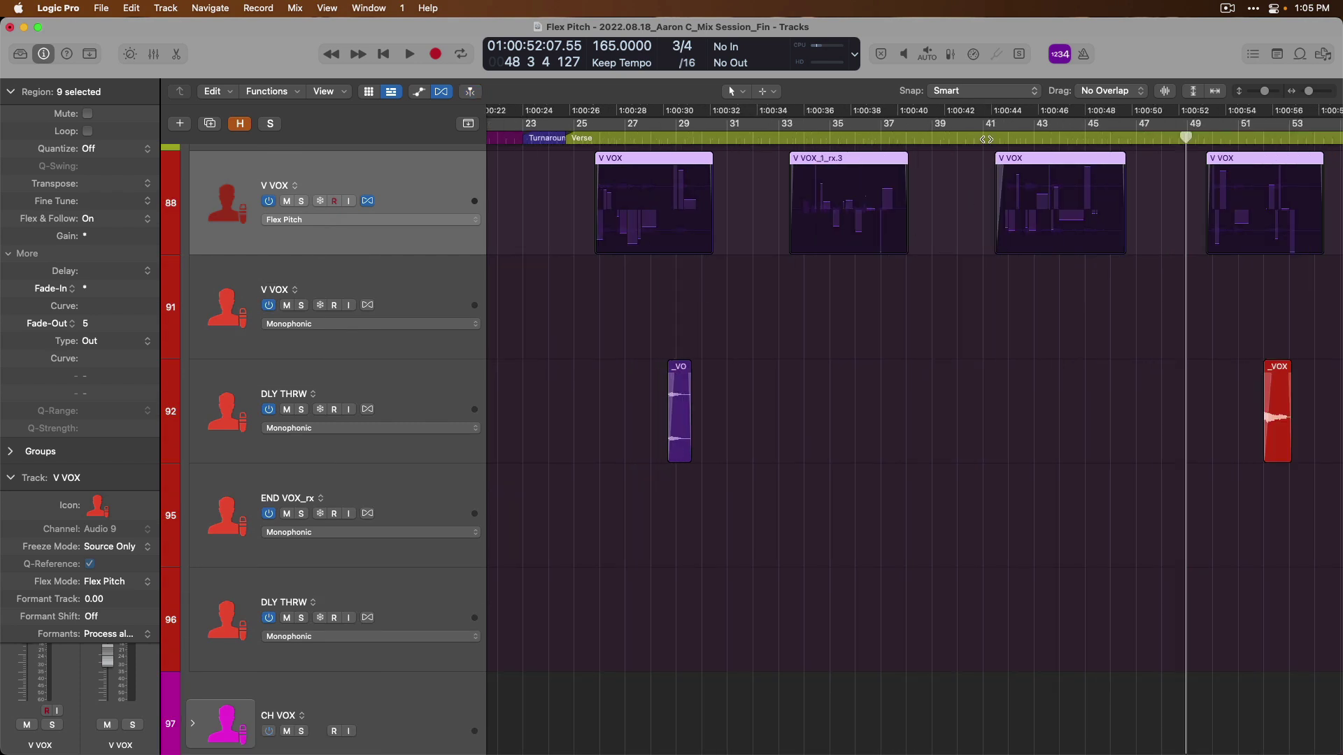
# Move the playhead to bar 41, select the V VOX region there, and zoom in on bars 39–44
pyautogui.click(988, 140)
pyautogui.press('super+Right')
pyautogui.press('super+Right')
pyautogui.press('super+Right')
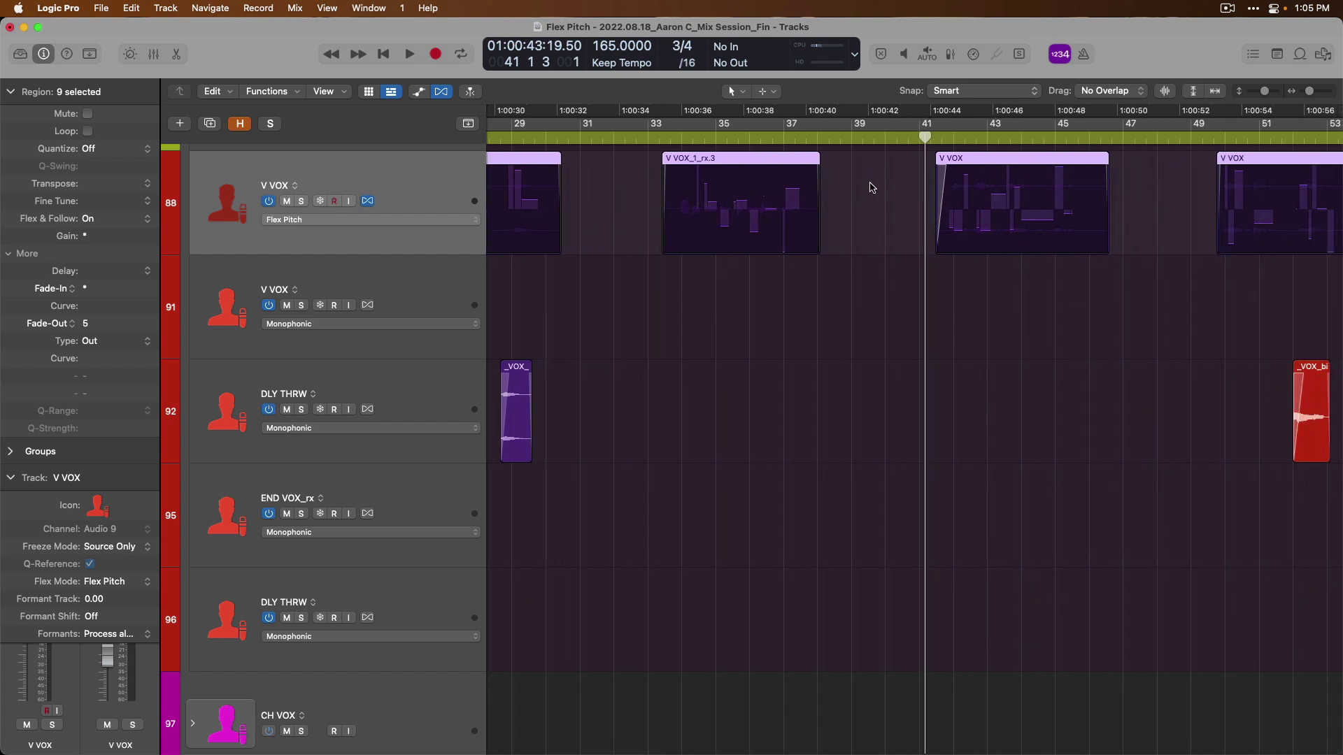
pyautogui.moveTo(870, 187); pyautogui.dragTo(926, 181)
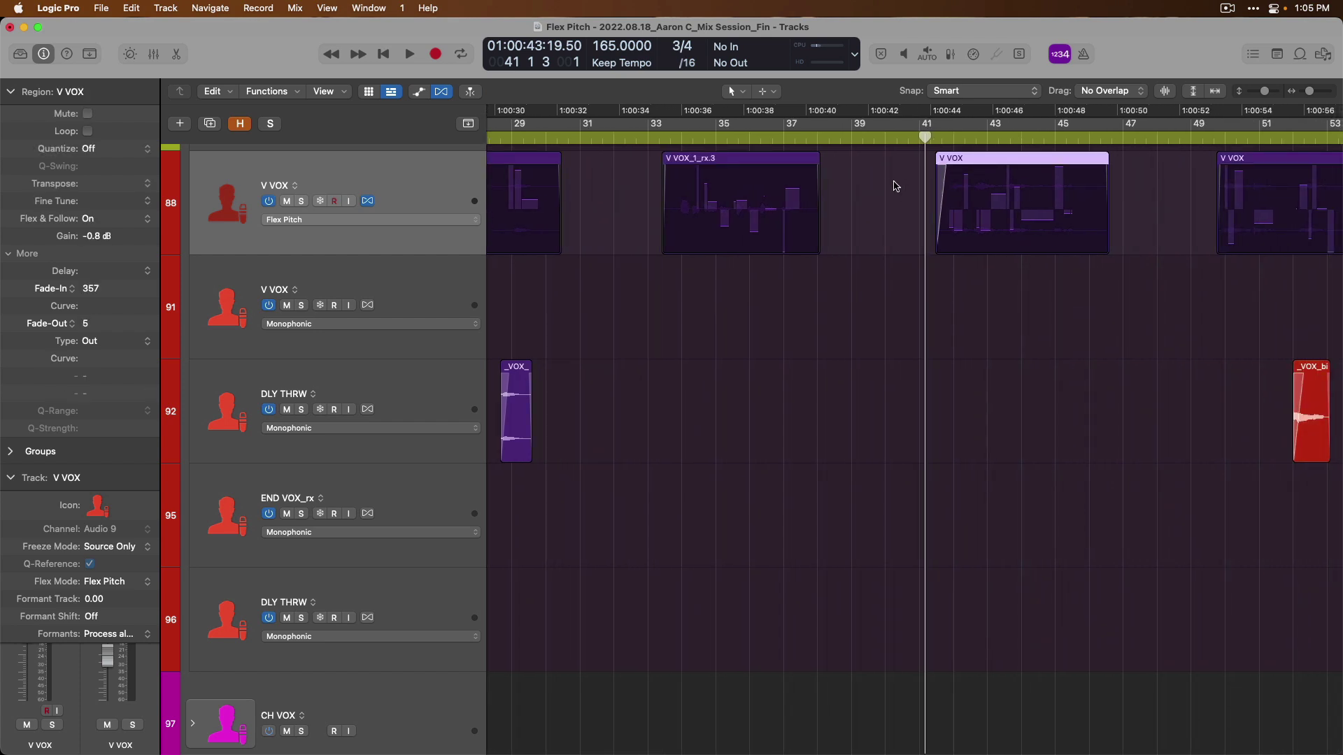
pyautogui.press('super+Right')
pyautogui.press('super+Right')
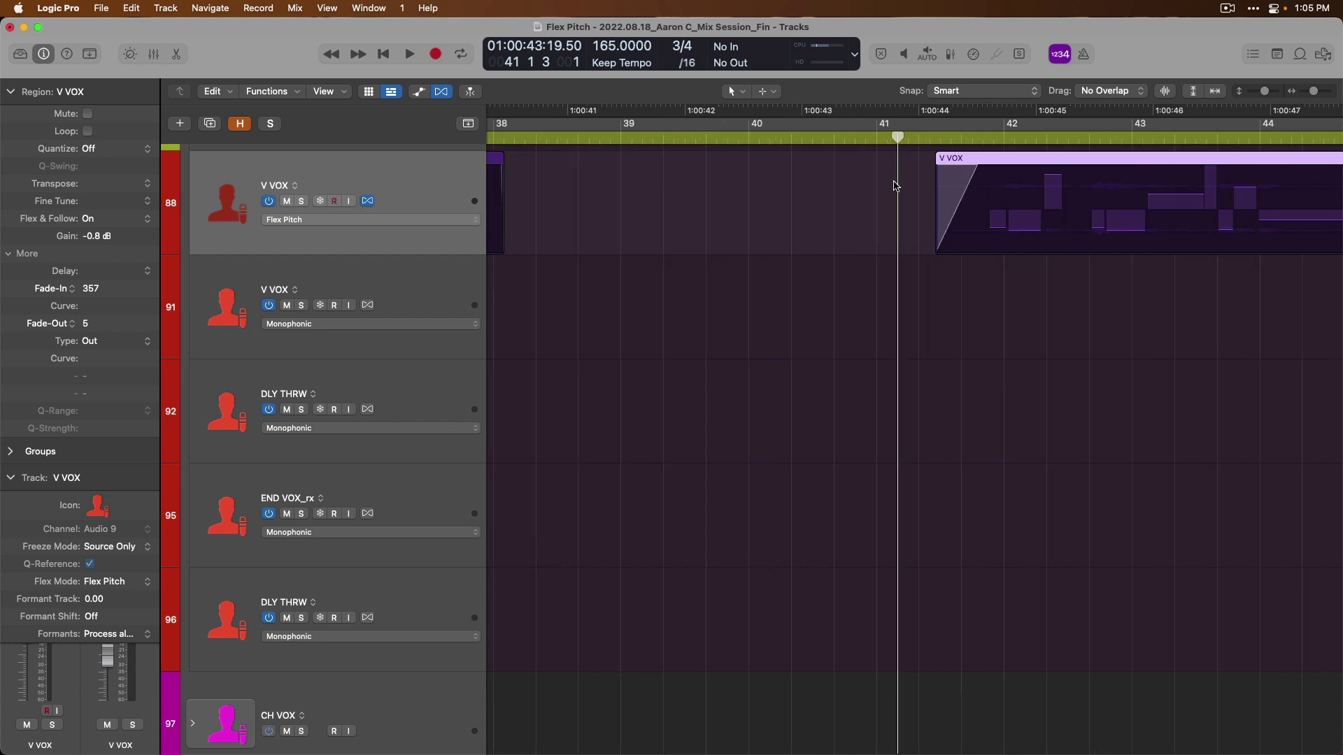
pyautogui.press('super+Right')
pyautogui.hscroll(5, 895, 185)
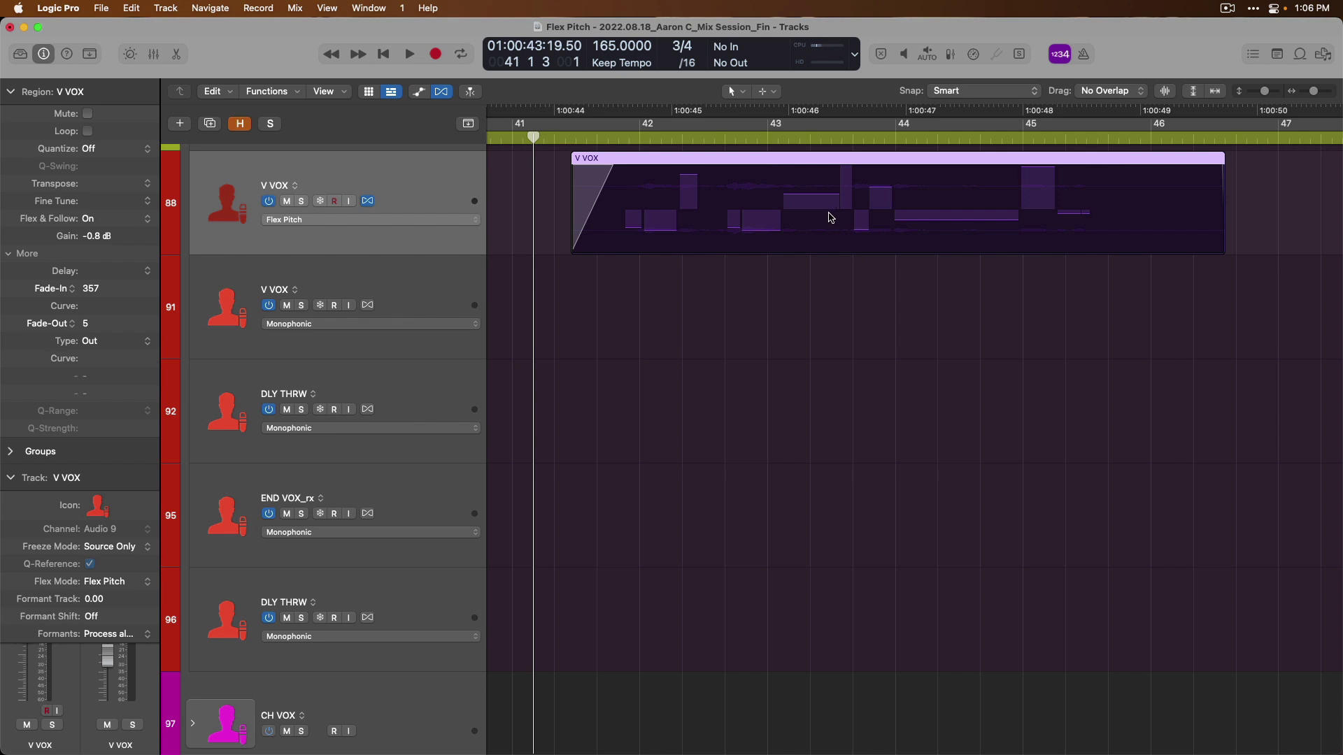
# Drag a held note in the region slightly lower, leaving it at A#2
pyautogui.click(823, 187)
pyautogui.moveTo(824, 187); pyautogui.dragTo(826, 205)
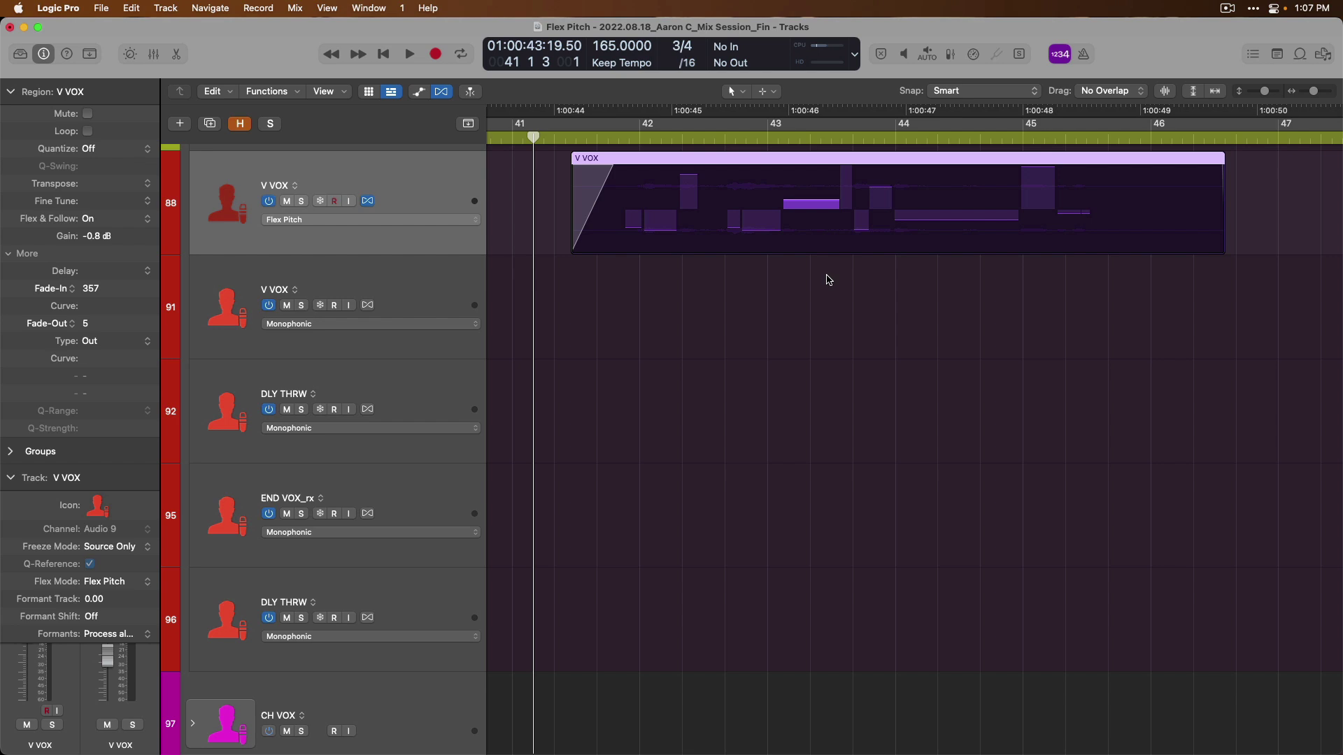
pyautogui.moveTo(818, 214); pyautogui.dragTo(818, 220)
# Set every note in the bar-43 V VOX region to Perfect Pitch, then Reset All pitch edits
pyautogui.doubleClick(766, 222)
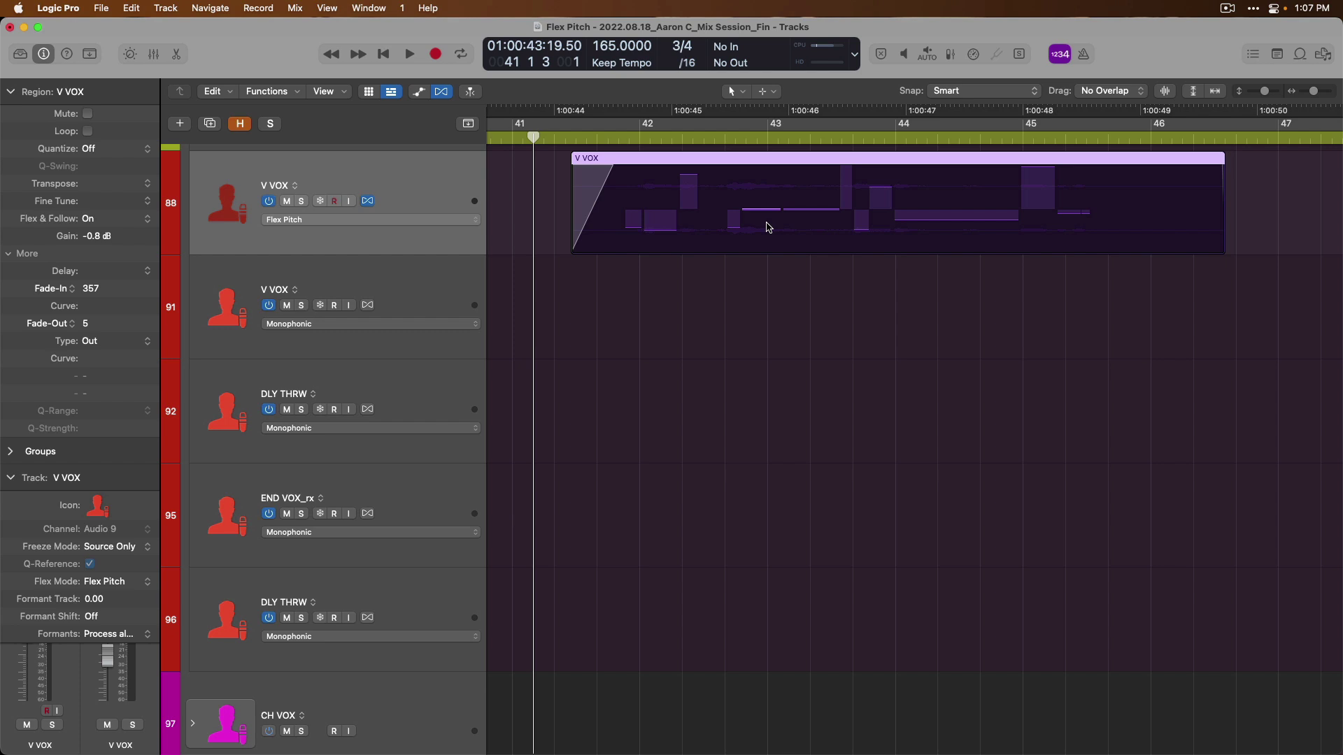
pyautogui.rightClick(768, 227)
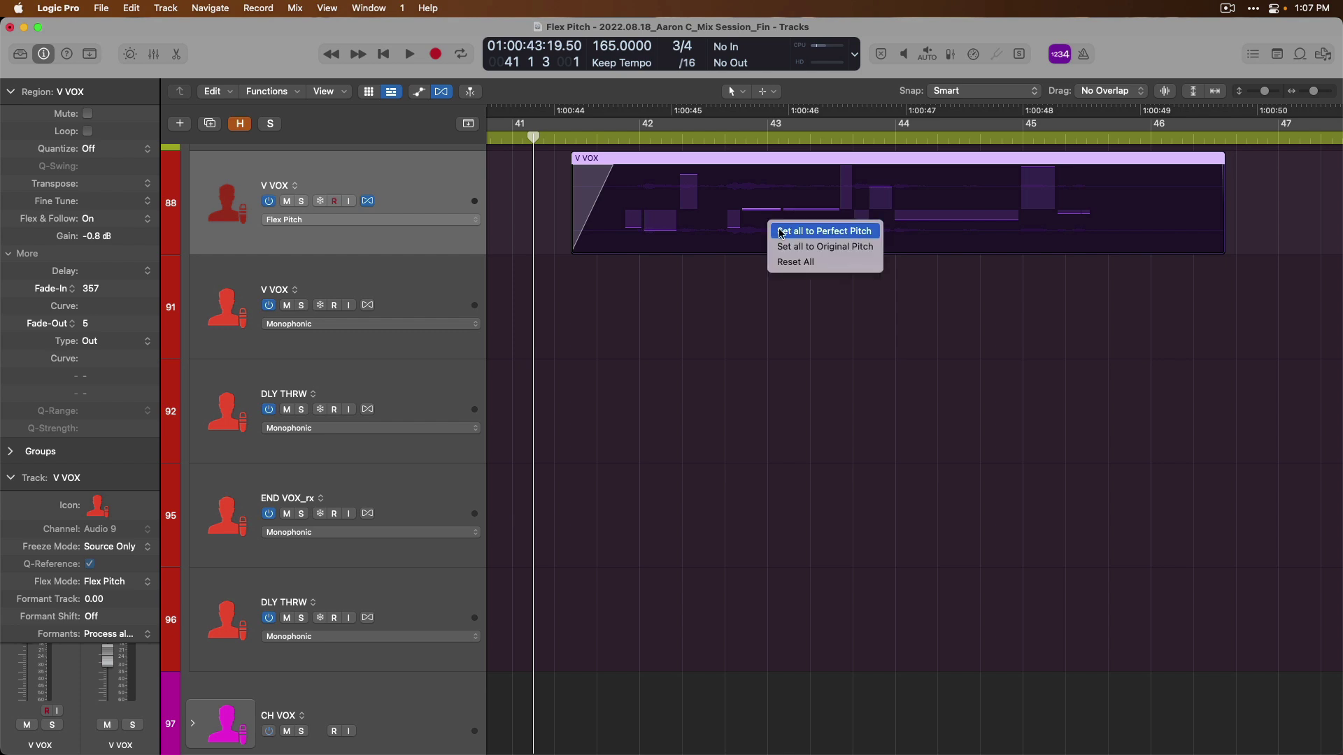
pyautogui.click(781, 232)
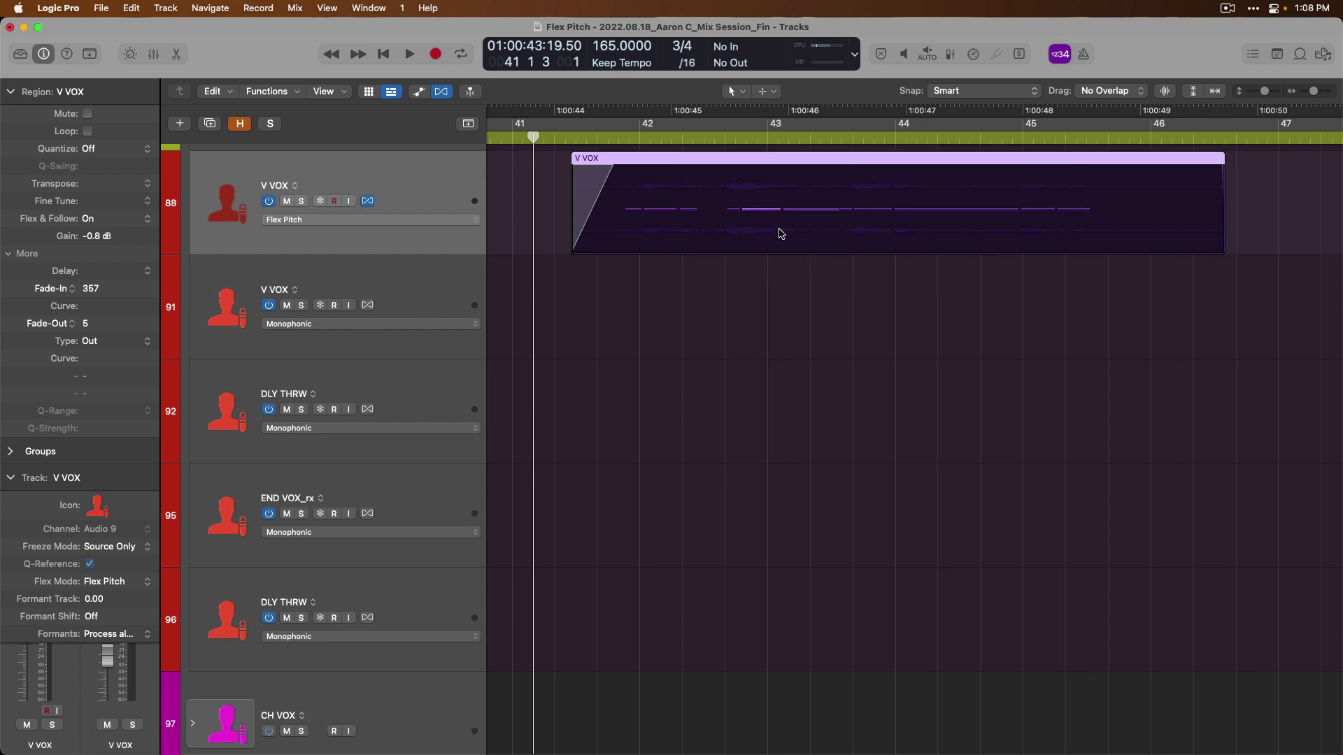
pyautogui.rightClick(781, 234)
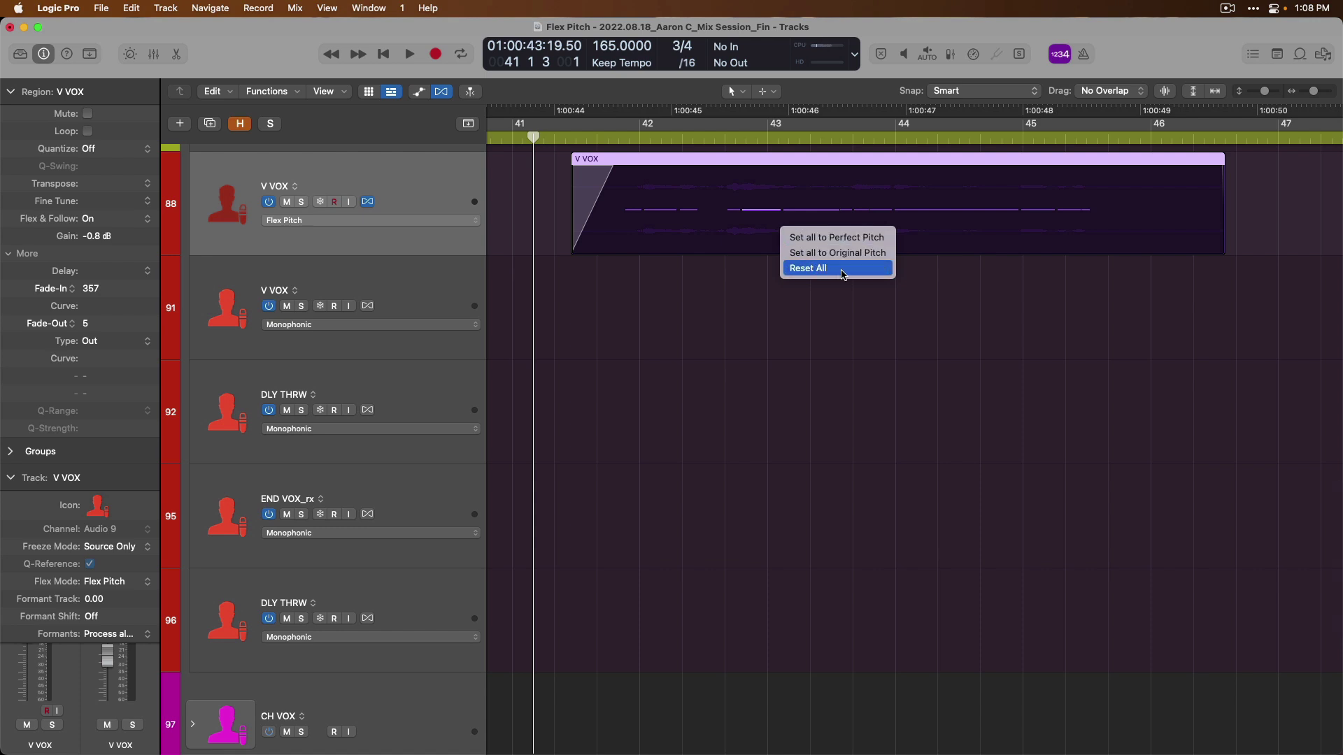
pyautogui.click(843, 275)
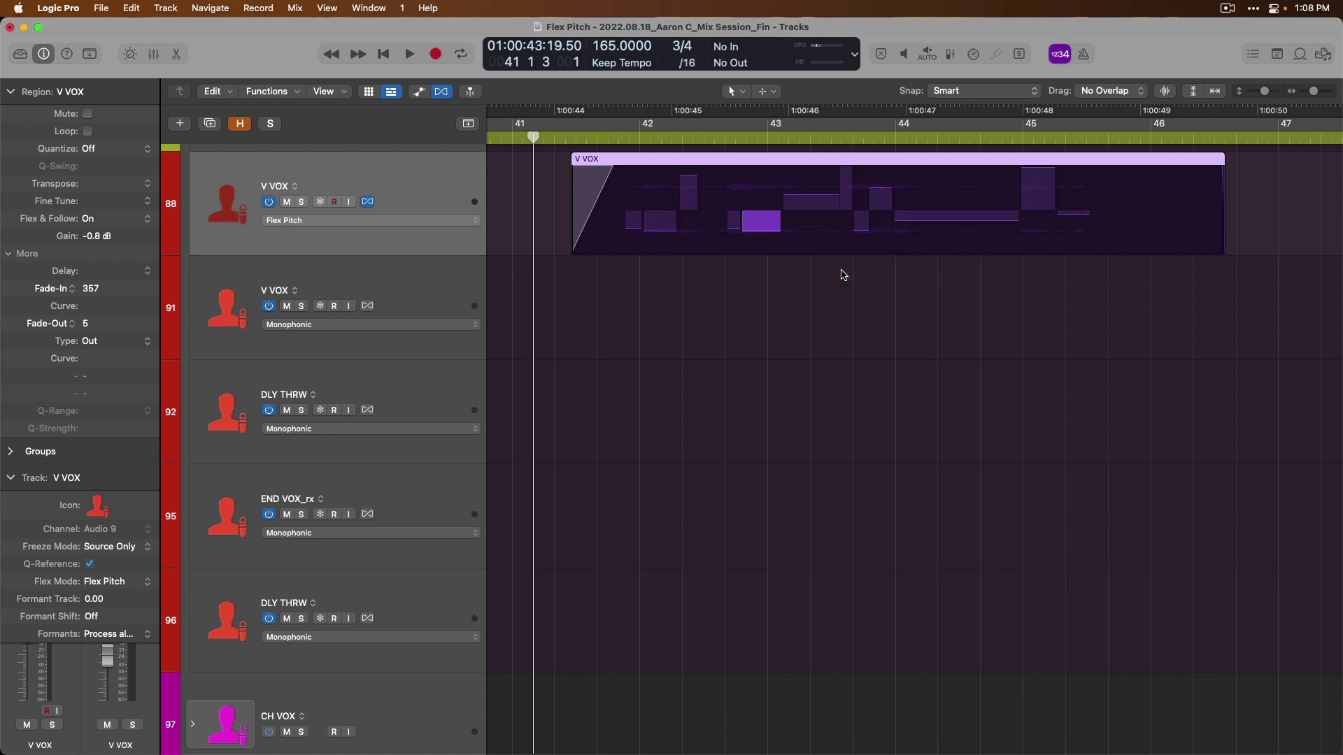
# Make the V VOX track taller and raise the high note from A#2 to C3
pyautogui.press('super+Down')
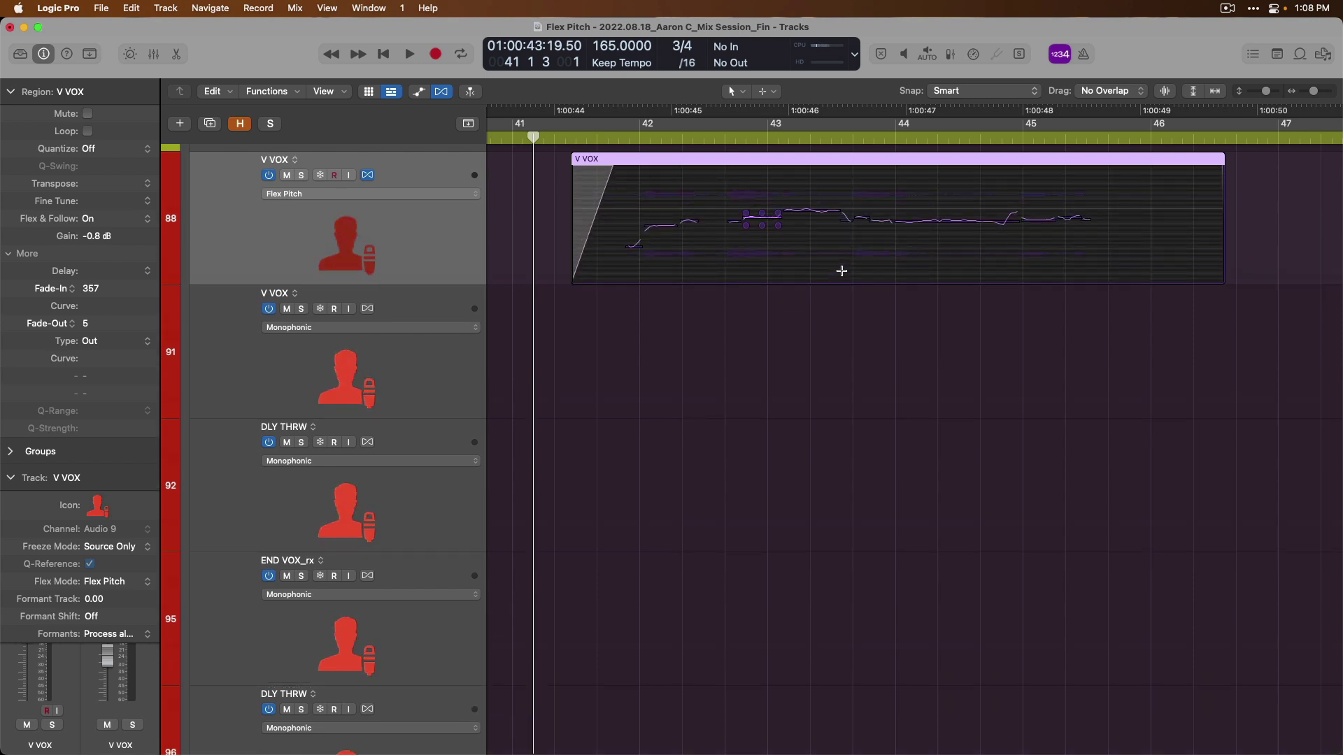
pyautogui.press('super+Down')
pyautogui.press('super+Down')
pyautogui.press('super+Down')
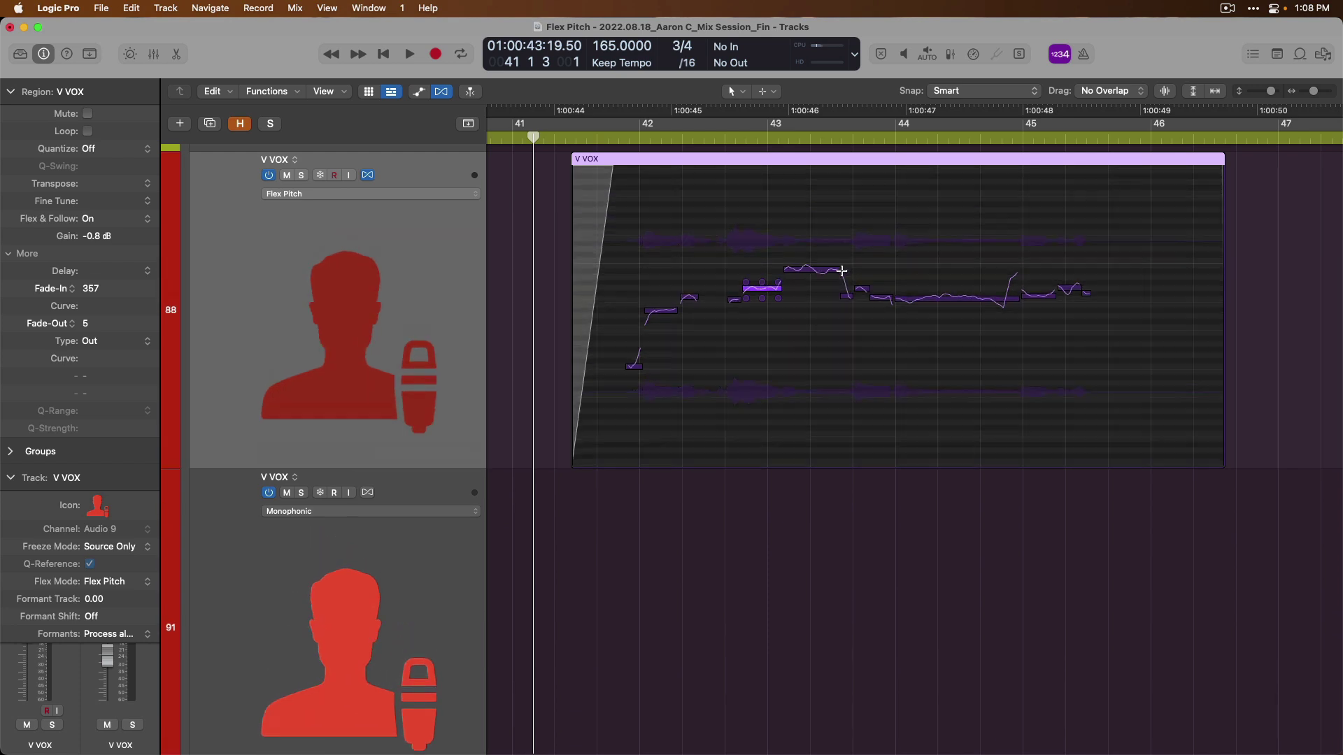
pyautogui.press('super+Down')
pyautogui.press('super+Down')
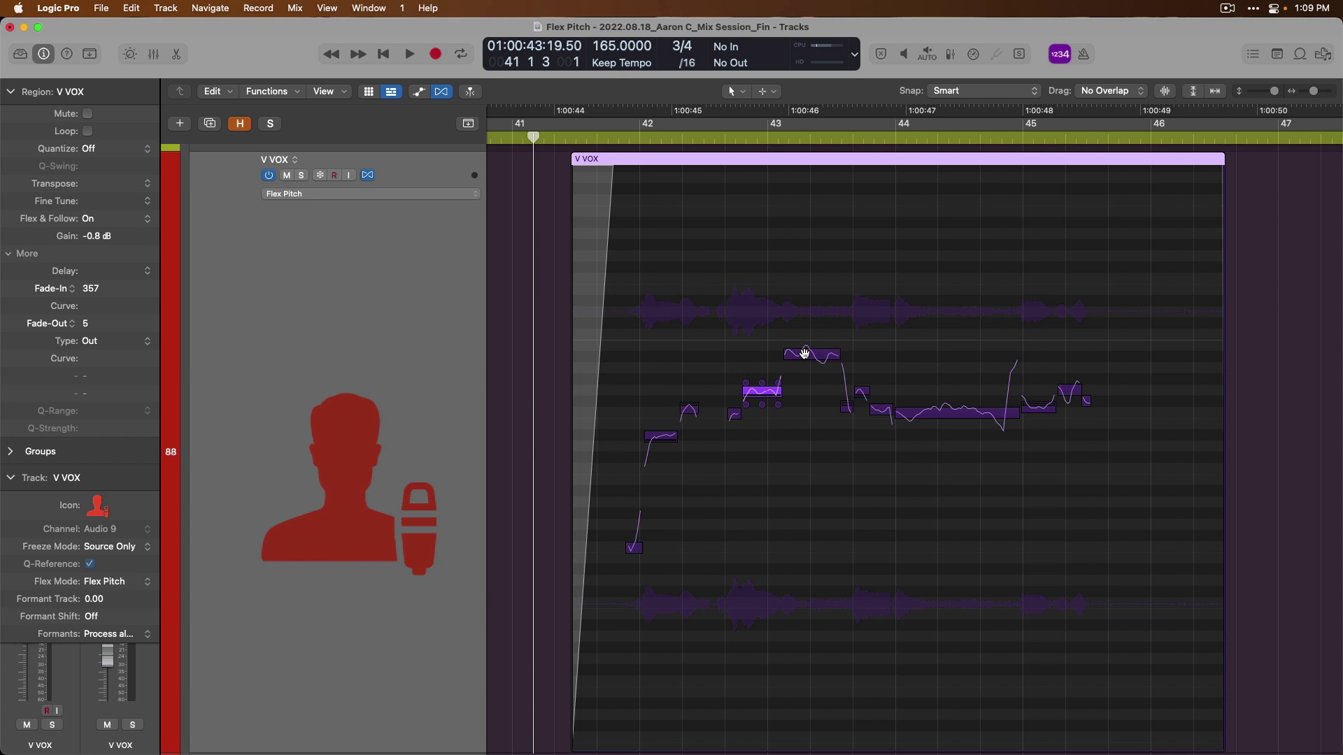
pyautogui.click(805, 354)
pyautogui.moveTo(804, 354)
pyautogui.mouseDown()
pyautogui.moveTo(807, 330)
pyautogui.moveTo(805, 349)
pyautogui.mouseUp()
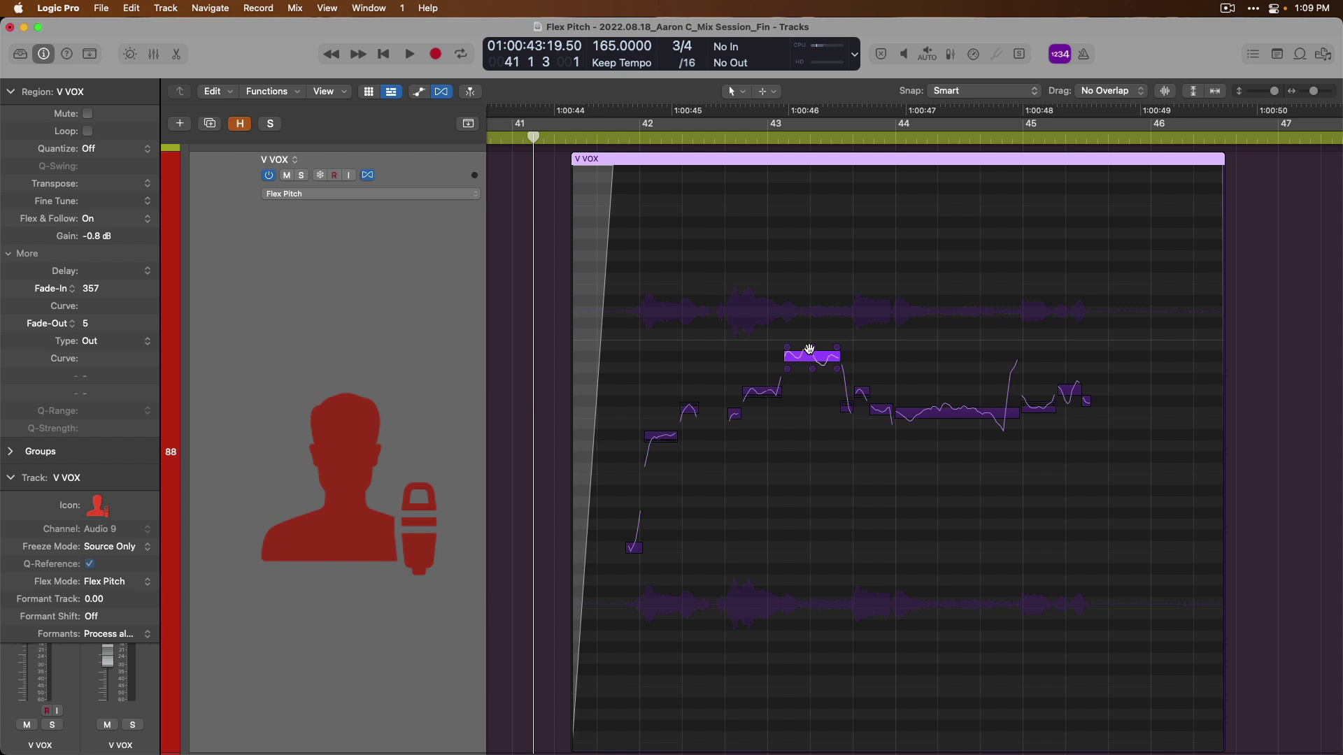
# Select a group of vocal notes and set them all to Perfect Pitch
pyautogui.moveTo(852, 315); pyautogui.dragTo(1103, 450)
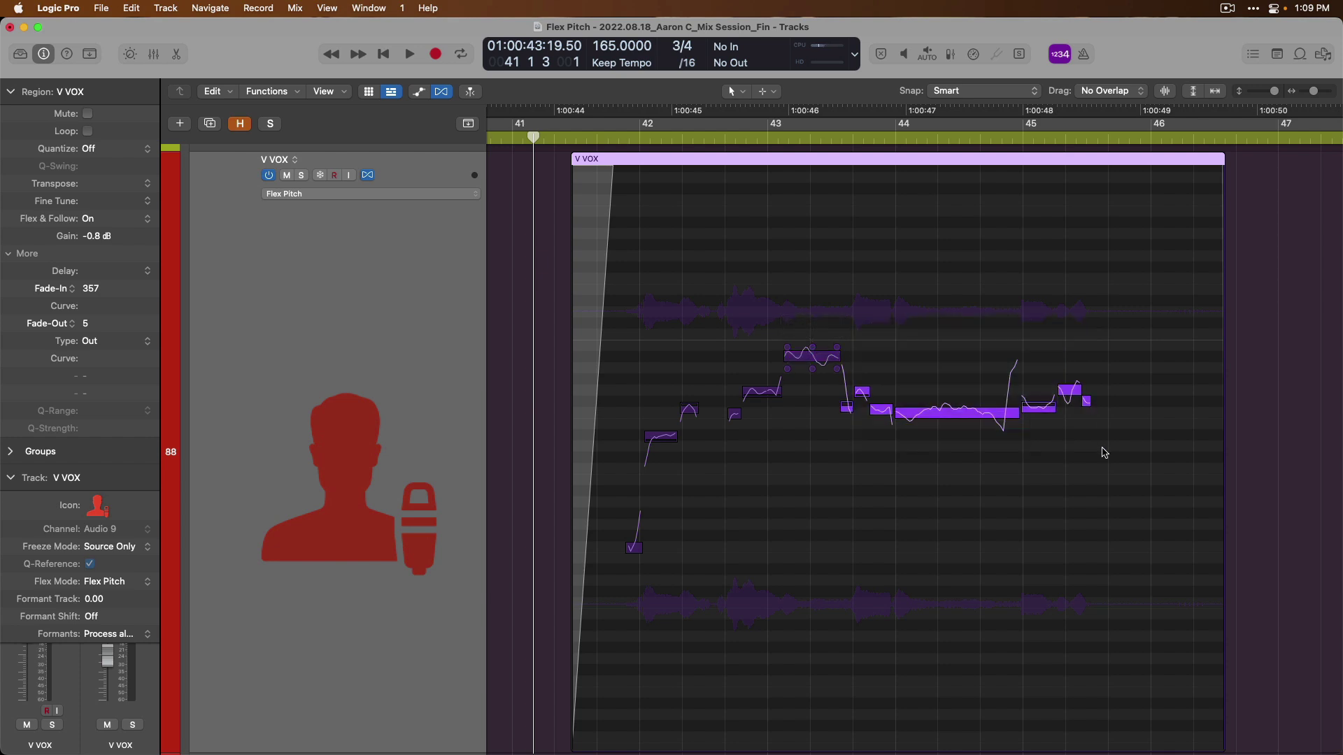
pyautogui.doubleClick(996, 414)
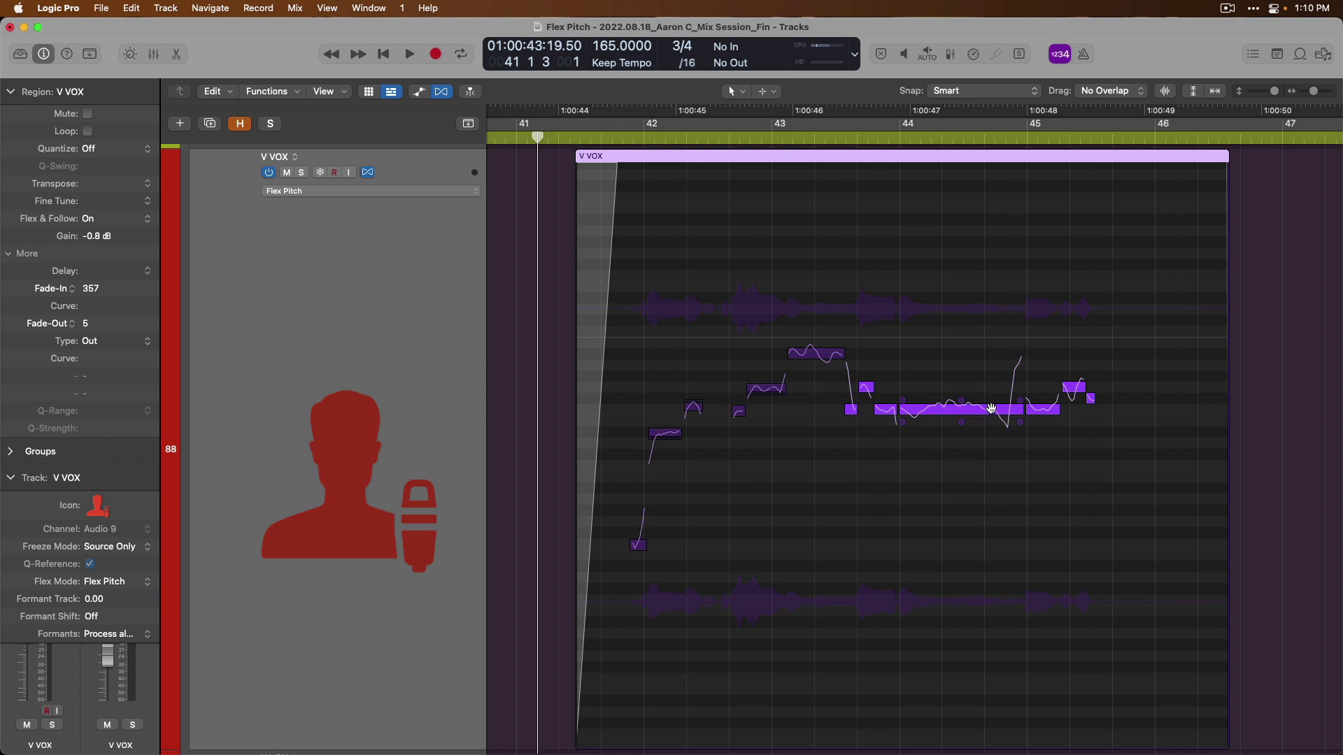
pyautogui.rightClick(991, 445)
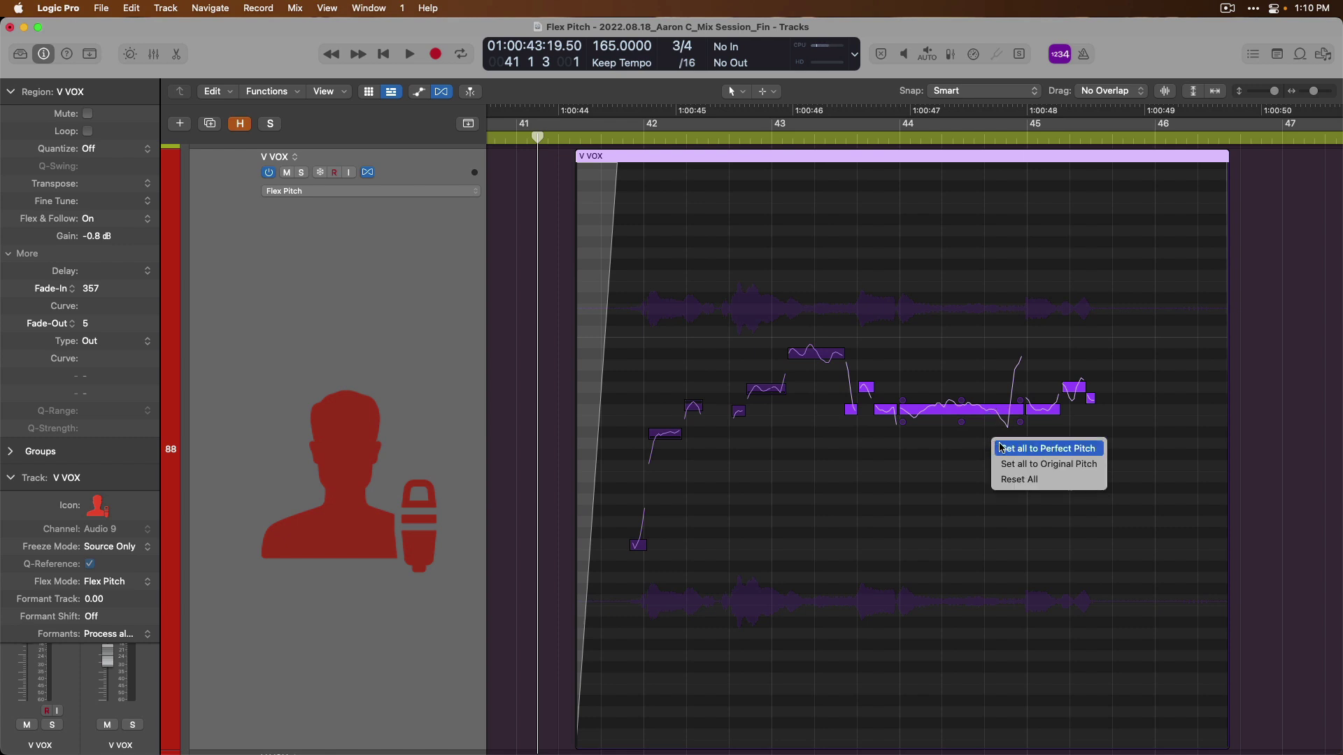
pyautogui.click(1005, 451)
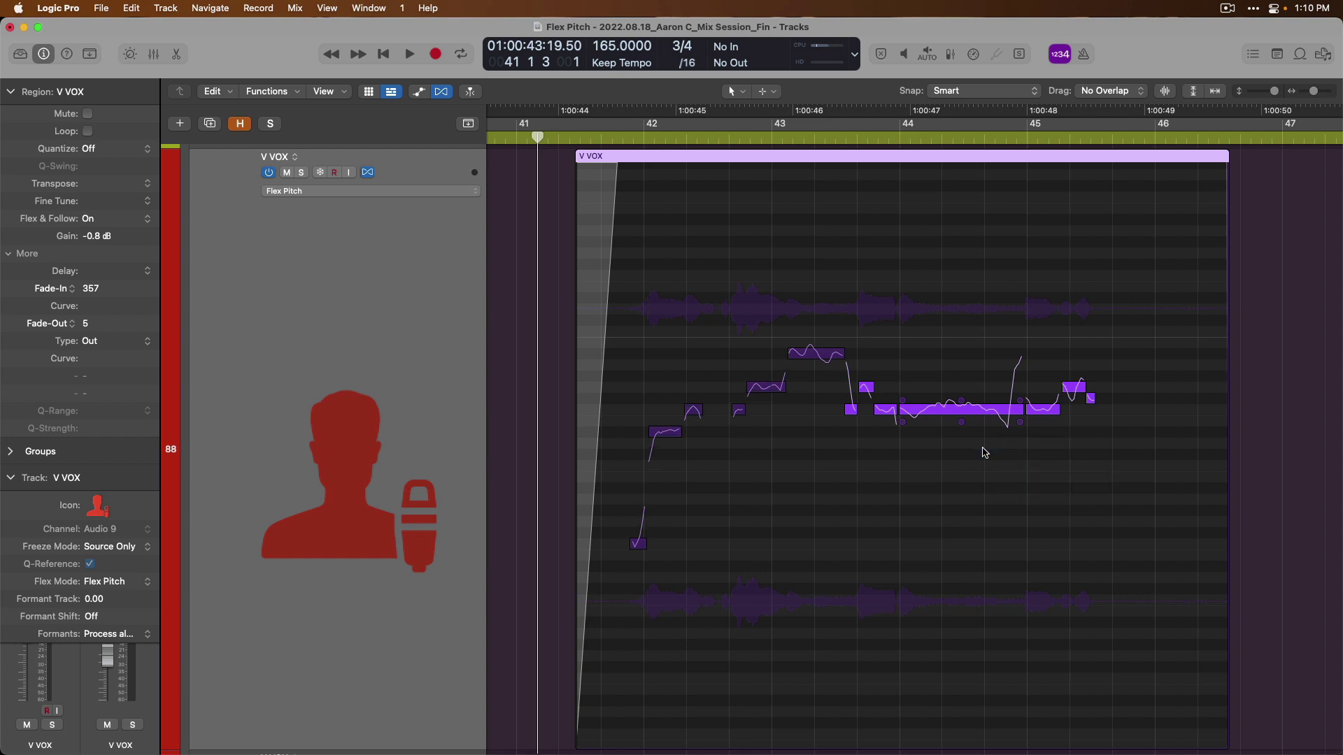
pyautogui.rightClick(981, 448)
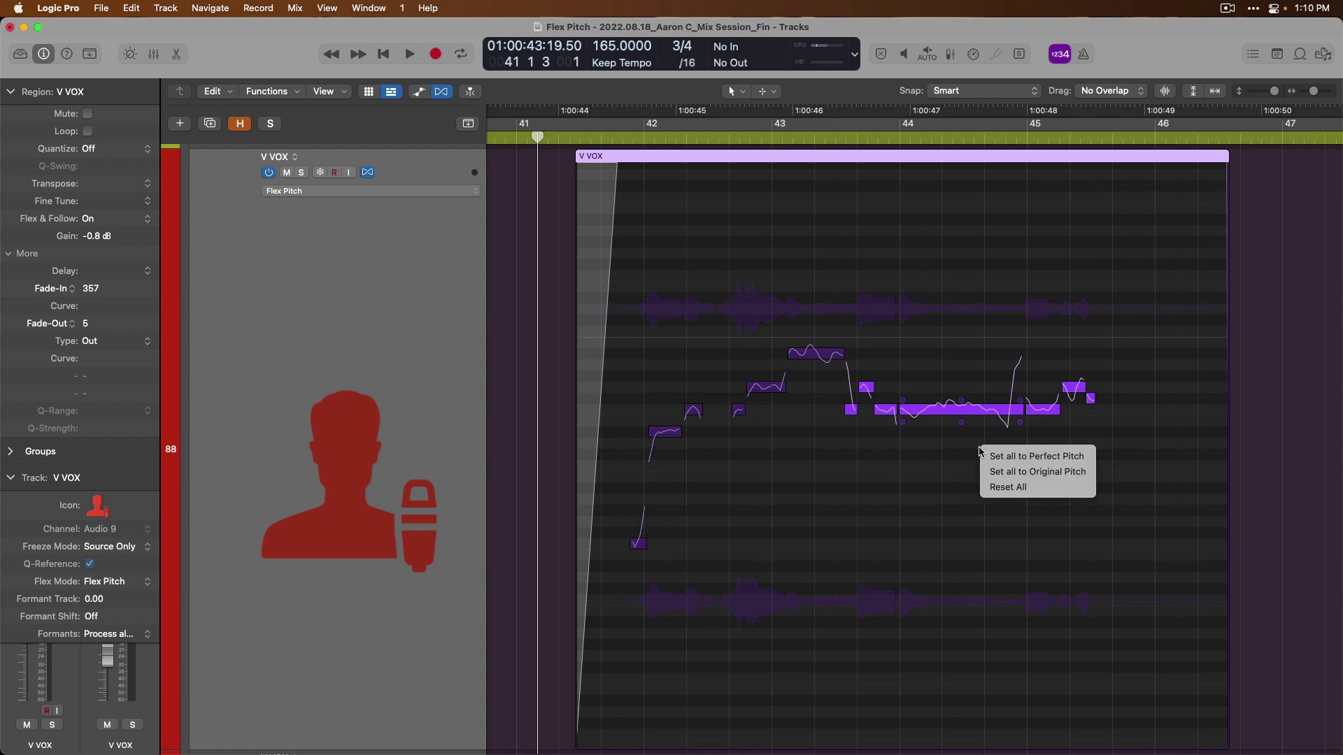
# Reset all pitch edits and zoom in on the long held note near bar 44
pyautogui.click(1005, 488)
pyautogui.hscroll(1, 1004, 488)
pyautogui.scroll(1, 1005, 487)
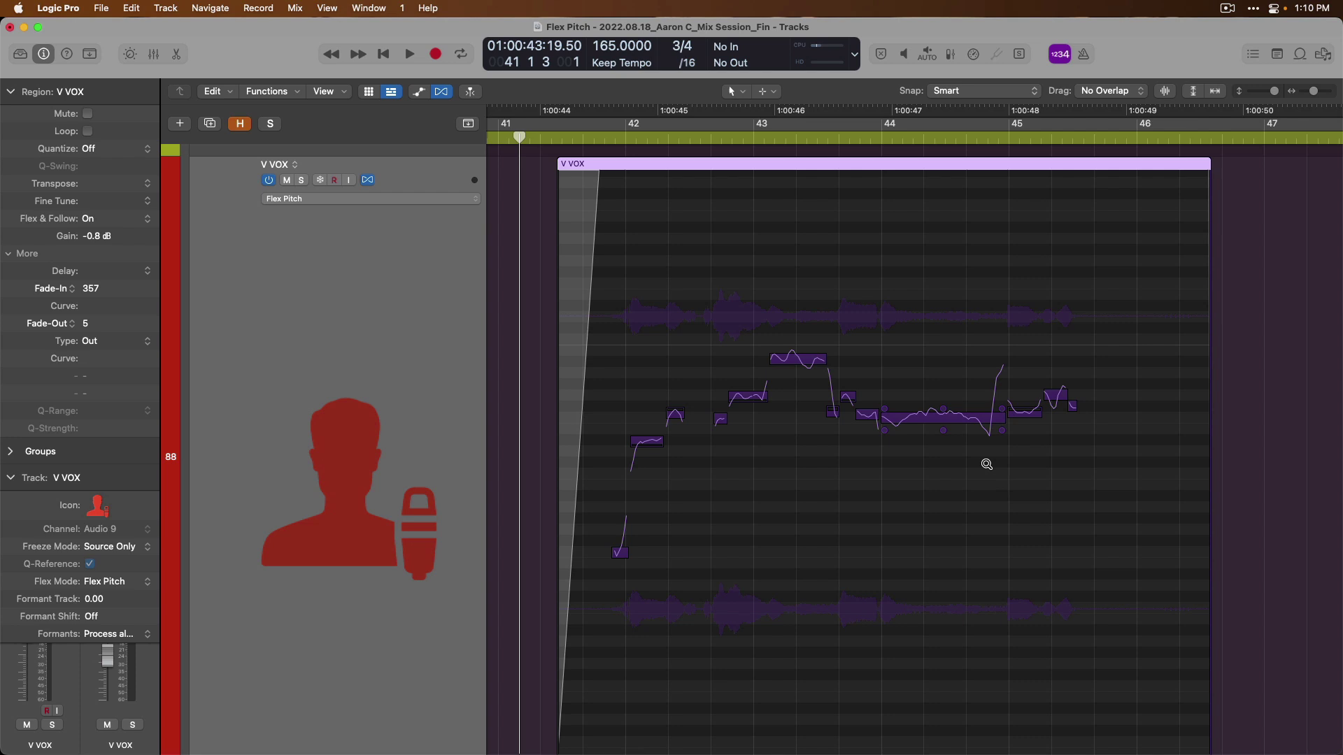
pyautogui.moveTo(909, 393); pyautogui.dragTo(1022, 440)
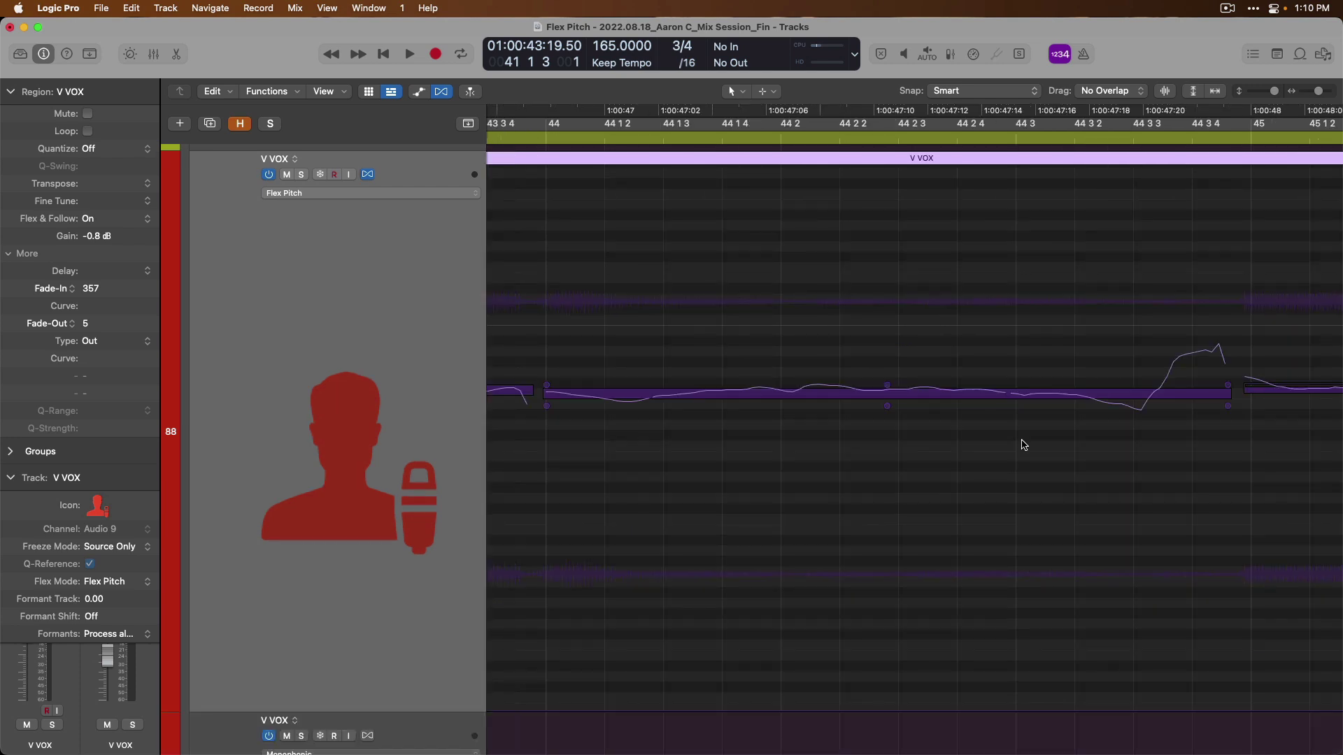
pyautogui.click(1021, 441)
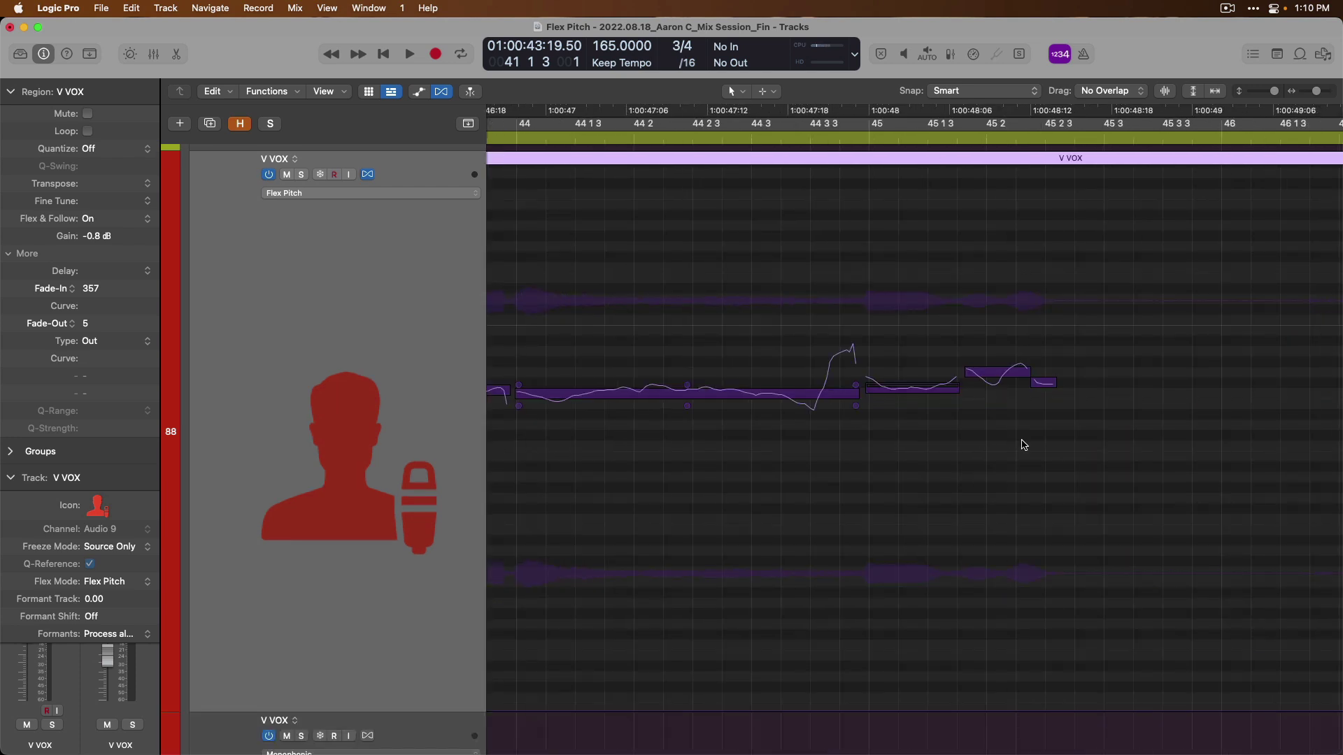
pyautogui.hscroll(-3, 780, 425)
pyautogui.scroll(1, 780, 425)
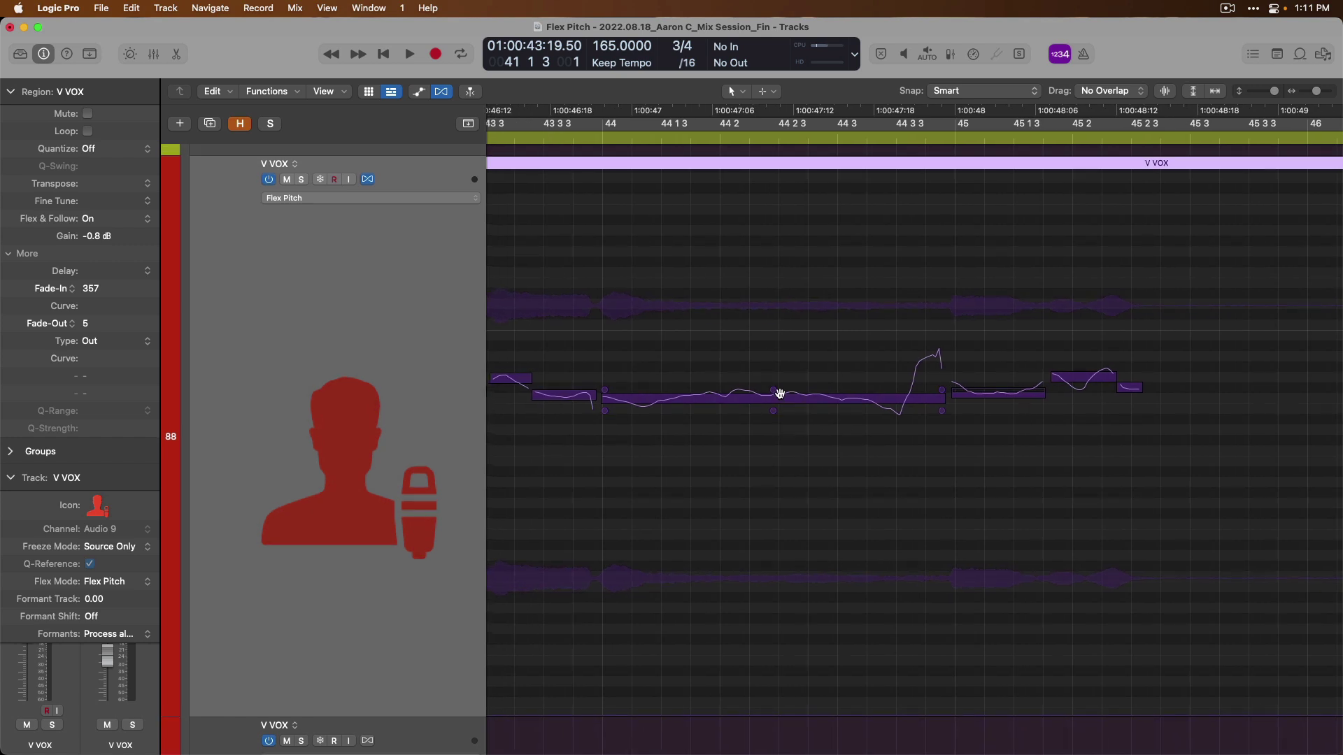
# Set the long note's fine pitch to -5 and adjust its pitch drift to 0.16
pyautogui.moveTo(775, 393)
pyautogui.moveTo(774, 393); pyautogui.dragTo(769, 348)
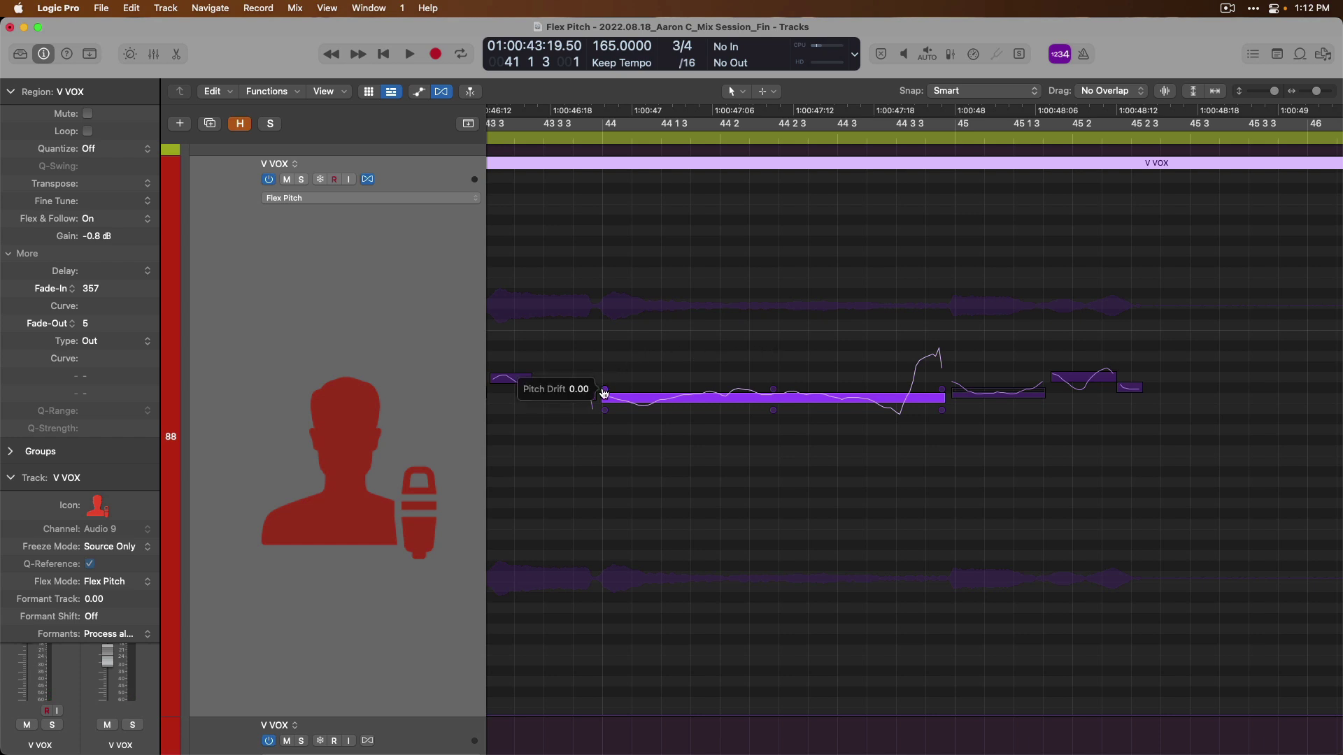
pyautogui.moveTo(604, 393); pyautogui.dragTo(604, 383)
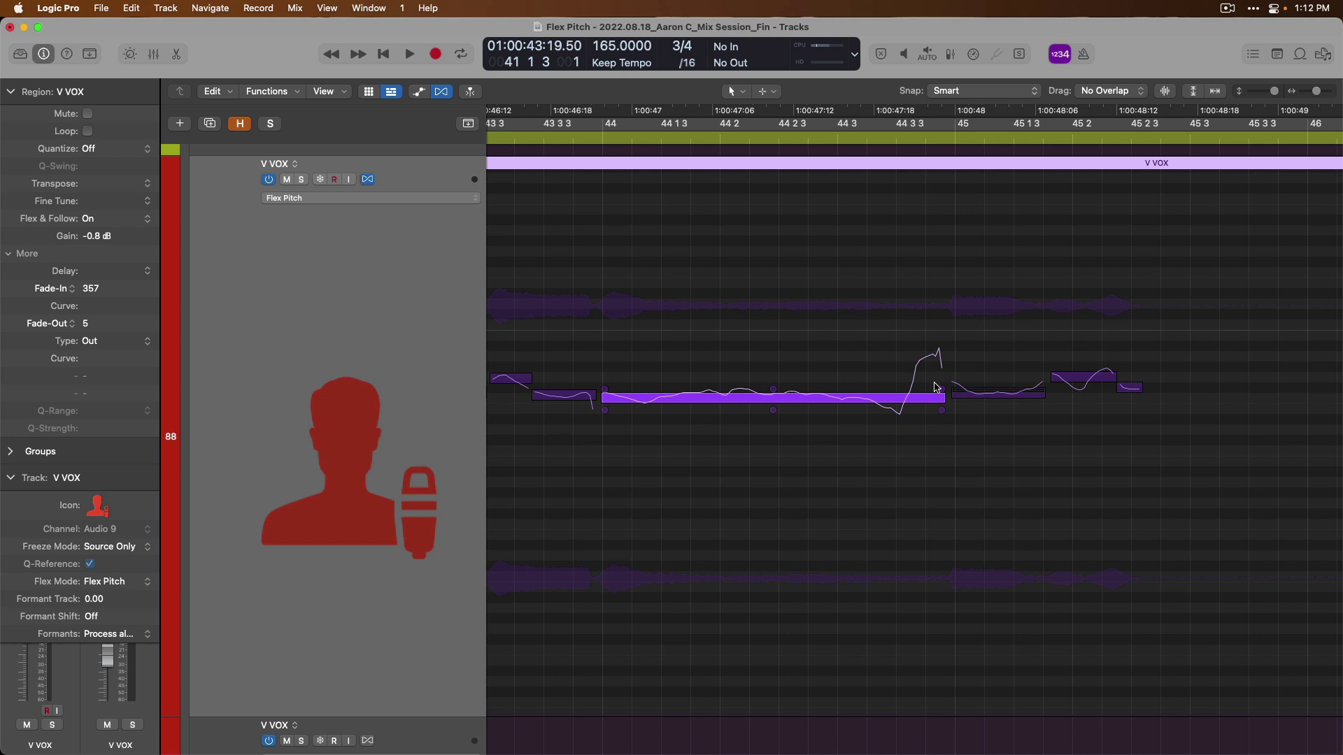
pyautogui.moveTo(941, 392); pyautogui.dragTo(940, 395)
# Reduce the long held note's vibrato to 39% and boost its gain to about +10 dB
pyautogui.moveTo(776, 413); pyautogui.dragTo(770, 432)
pyautogui.moveTo(608, 418)
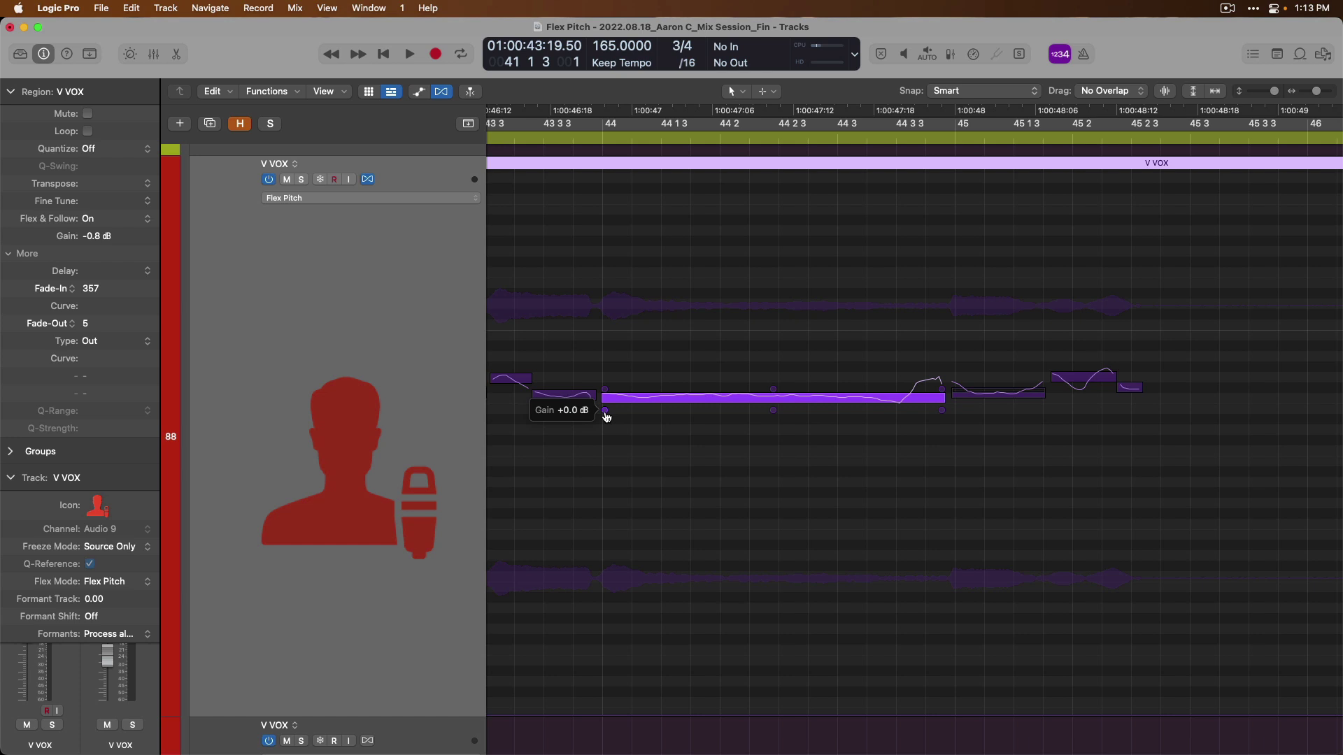
pyautogui.moveTo(606, 418); pyautogui.dragTo(607, 409)
pyautogui.moveTo(614, 356); pyautogui.dragTo(607, 274)
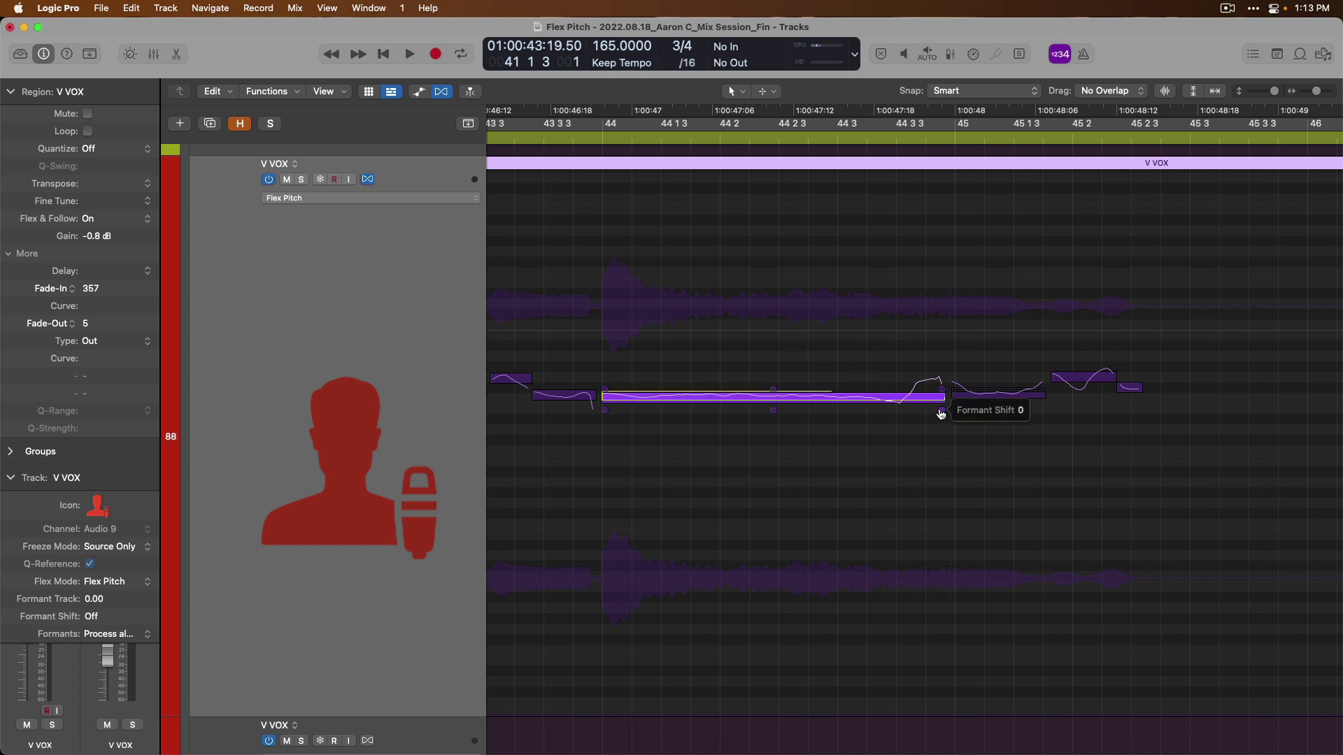
# Reset all note edits on the V VOX region near bar 44
pyautogui.rightClick(897, 446)
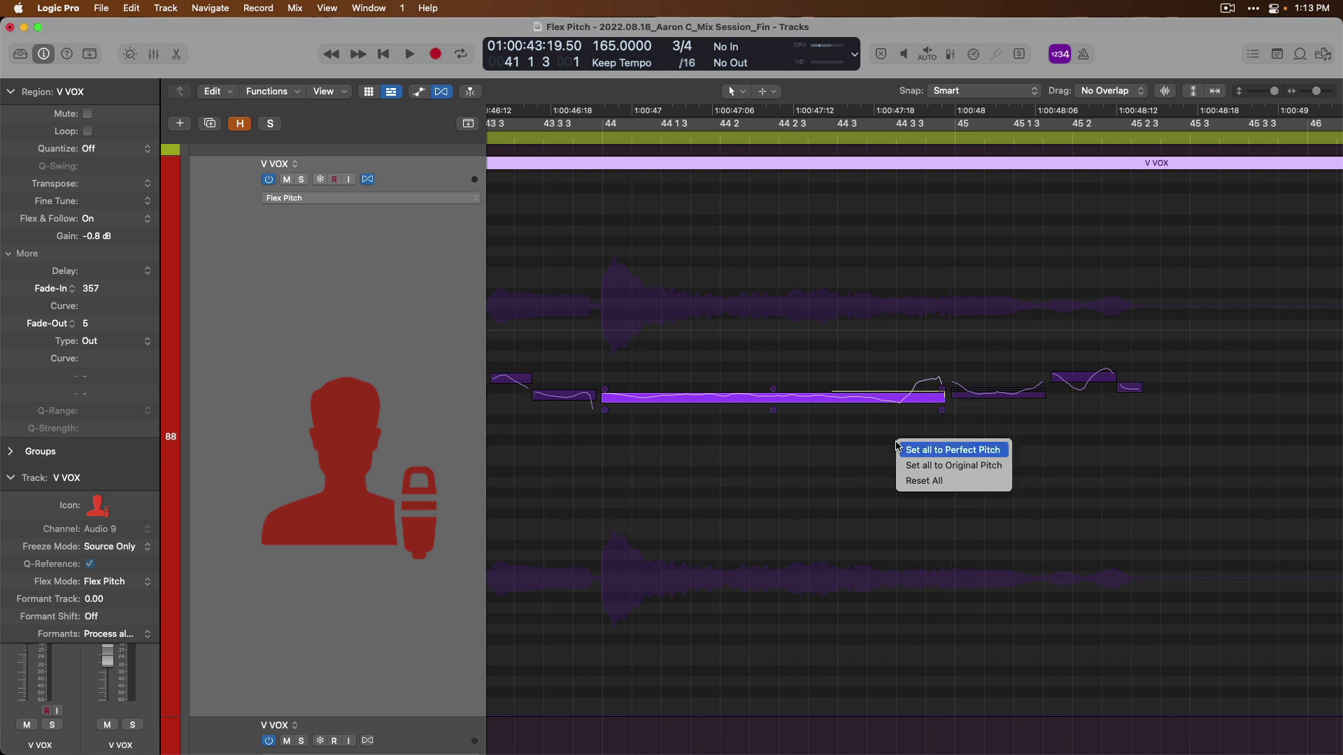
pyautogui.click(960, 483)
pyautogui.press('super+Left')
pyautogui.press('super+Left')
pyautogui.press('super+Left')
pyautogui.press('super+Left')
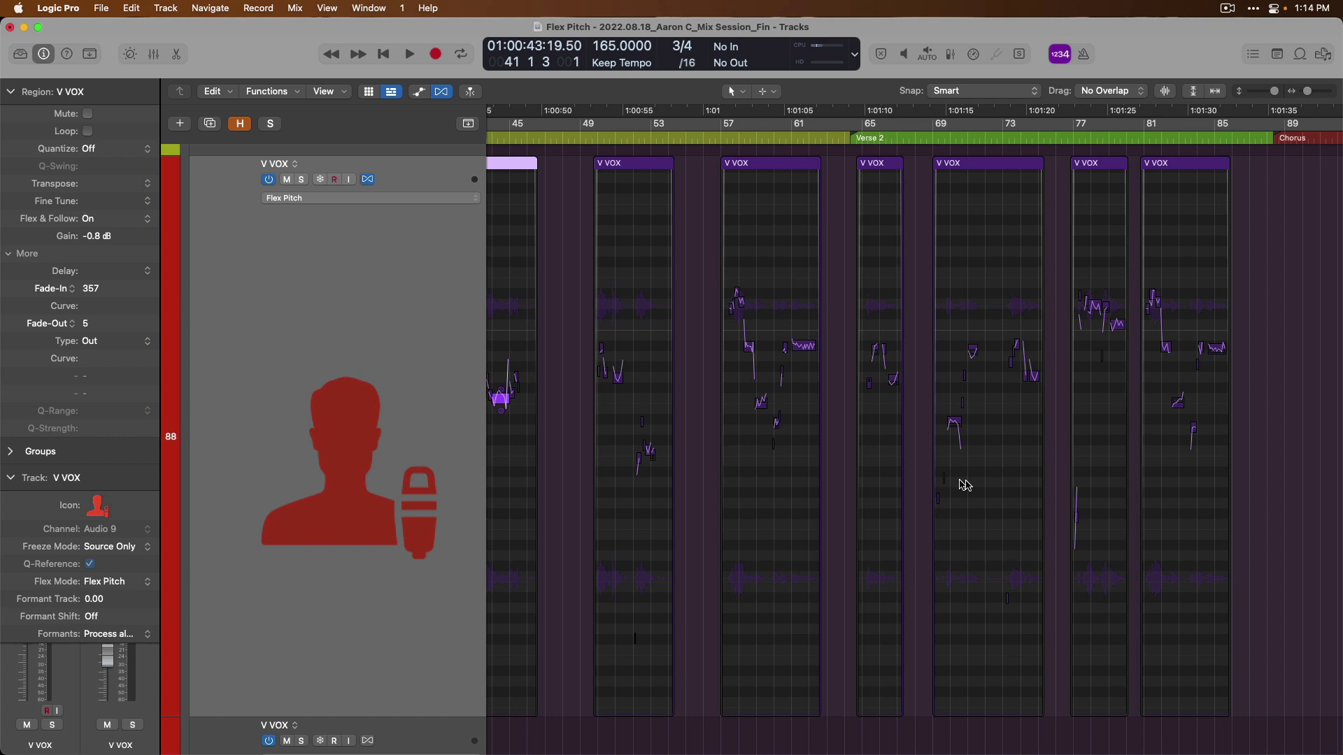
# Select the seven V VOX regions and set all their notes to Perfect Pitch
pyautogui.moveTo(1299, 418); pyautogui.dragTo(524, 367)
pyautogui.rightClick(644, 376)
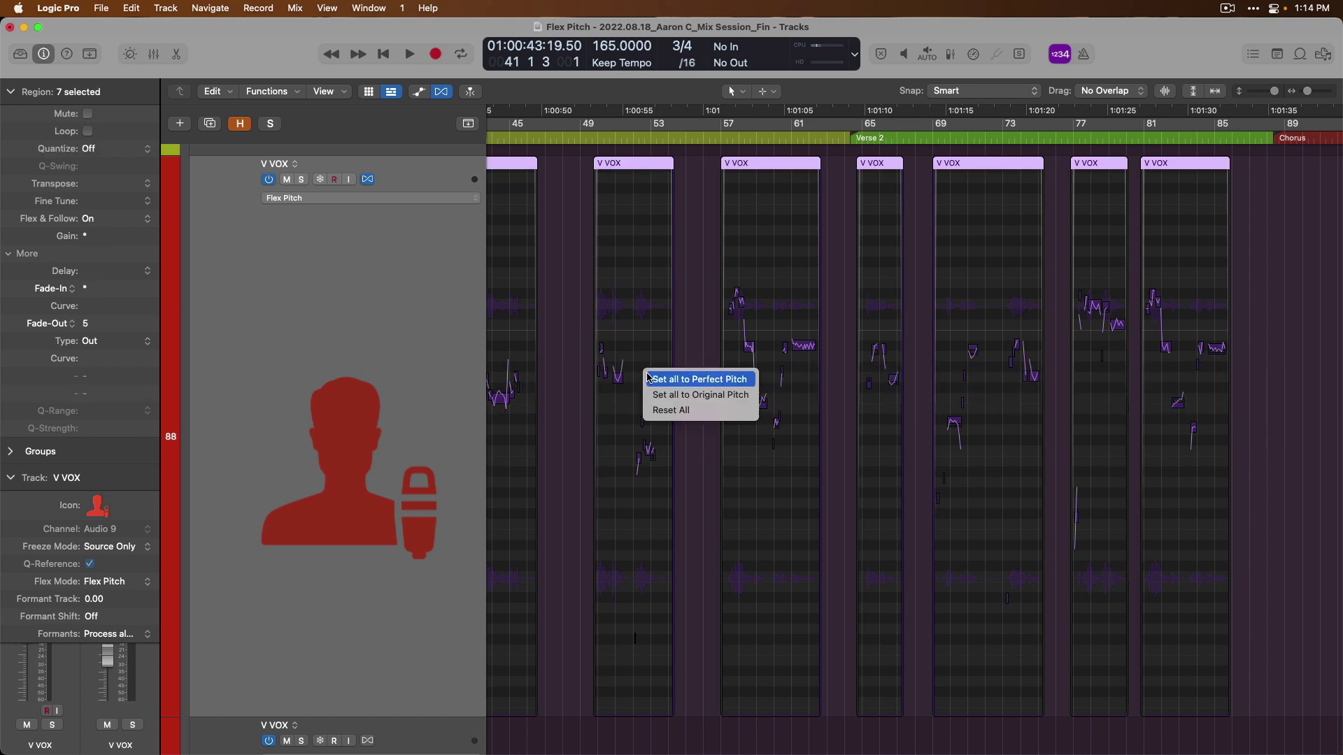
pyautogui.click(661, 381)
pyautogui.rightClick(617, 312)
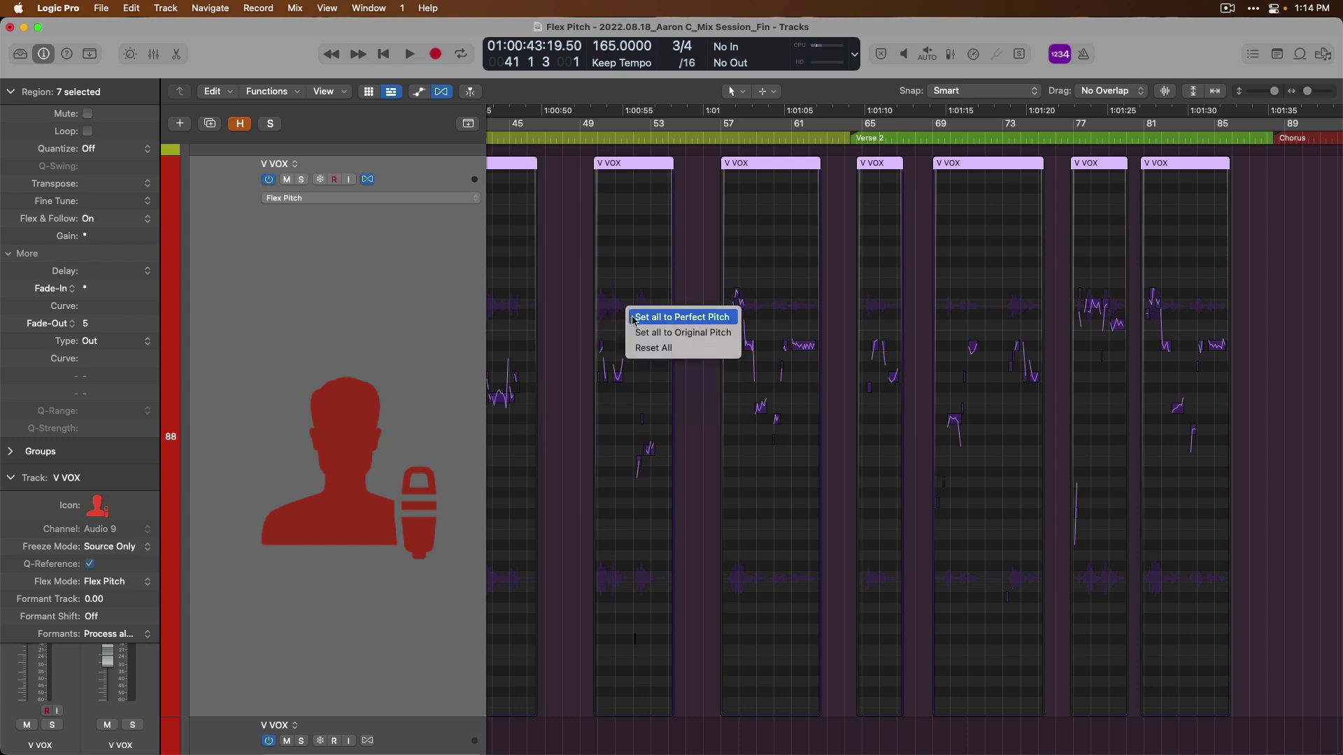
pyautogui.click(639, 329)
pyautogui.rightClick(611, 307)
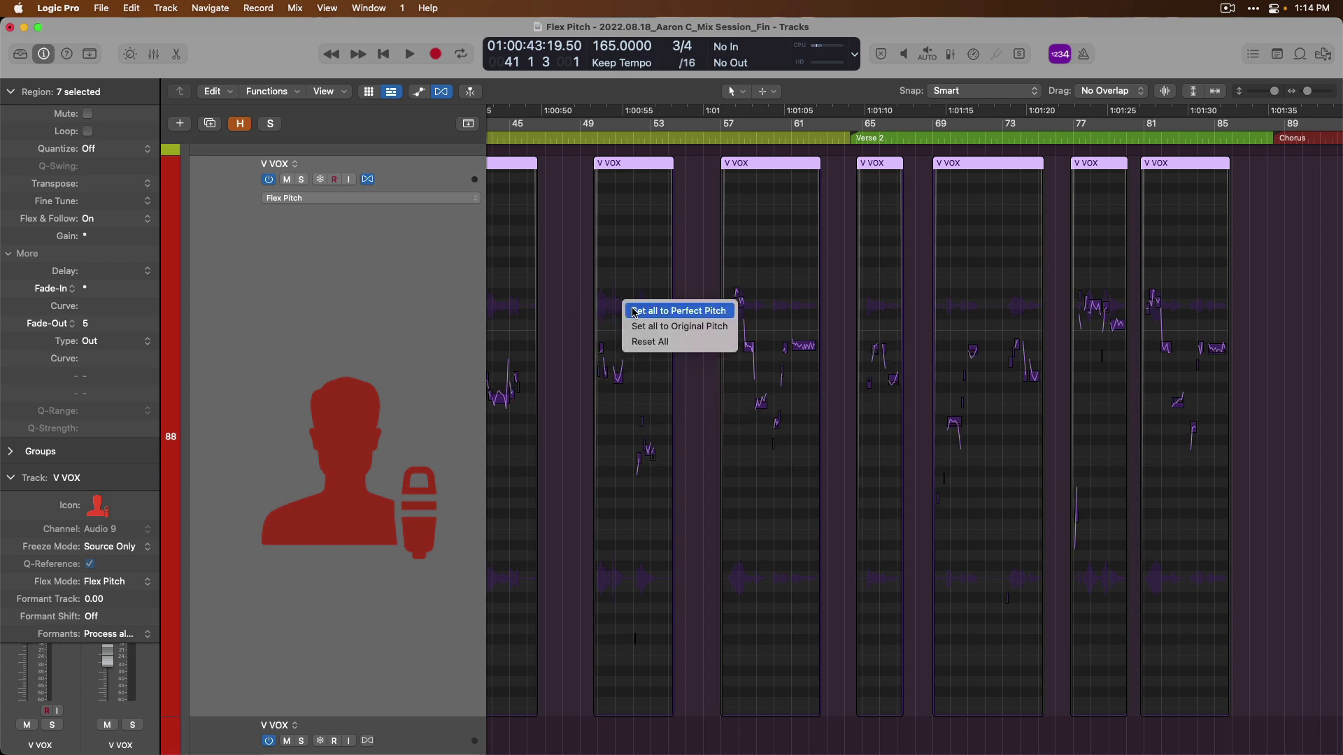
pyautogui.click(640, 342)
# Select the vocal regions and open _VOX_bip_3.aif as a waveform in the Audio File editor
pyautogui.hscroll(-5, 573, 247)
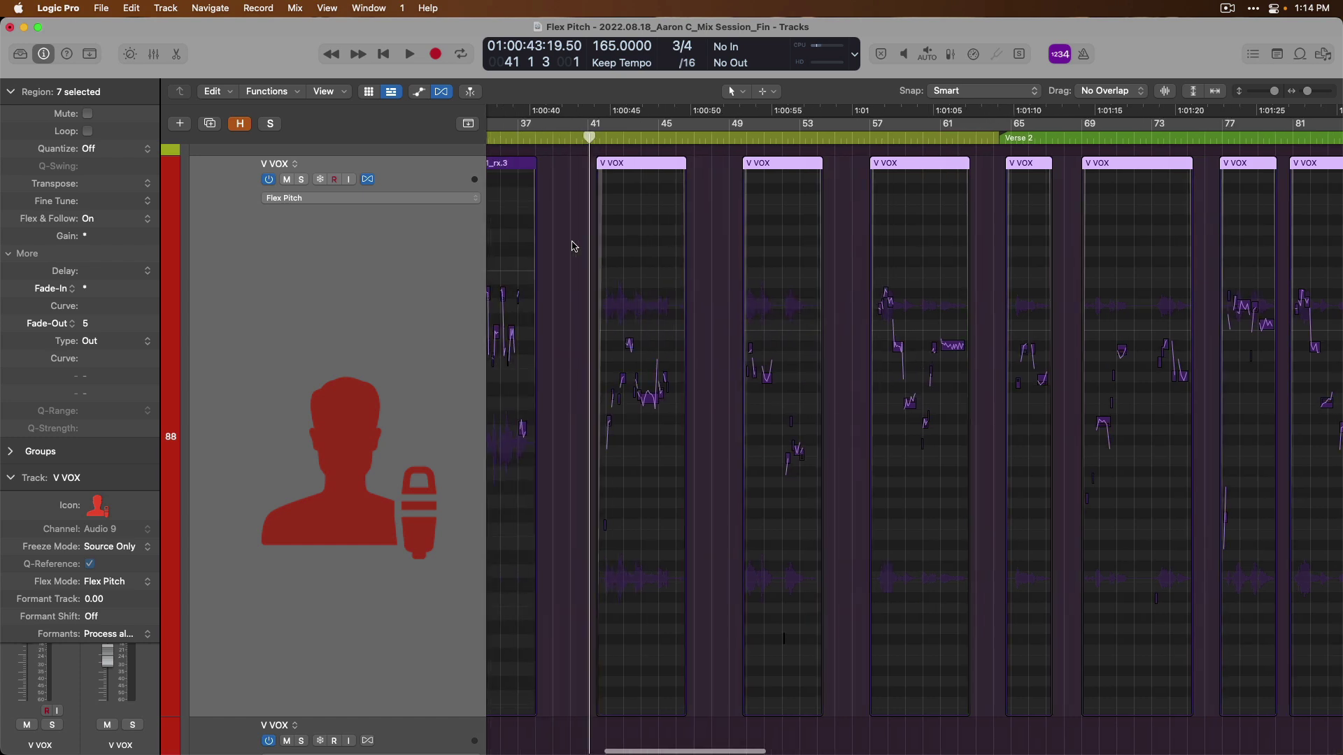
pyautogui.moveTo(572, 242); pyautogui.dragTo(700, 440)
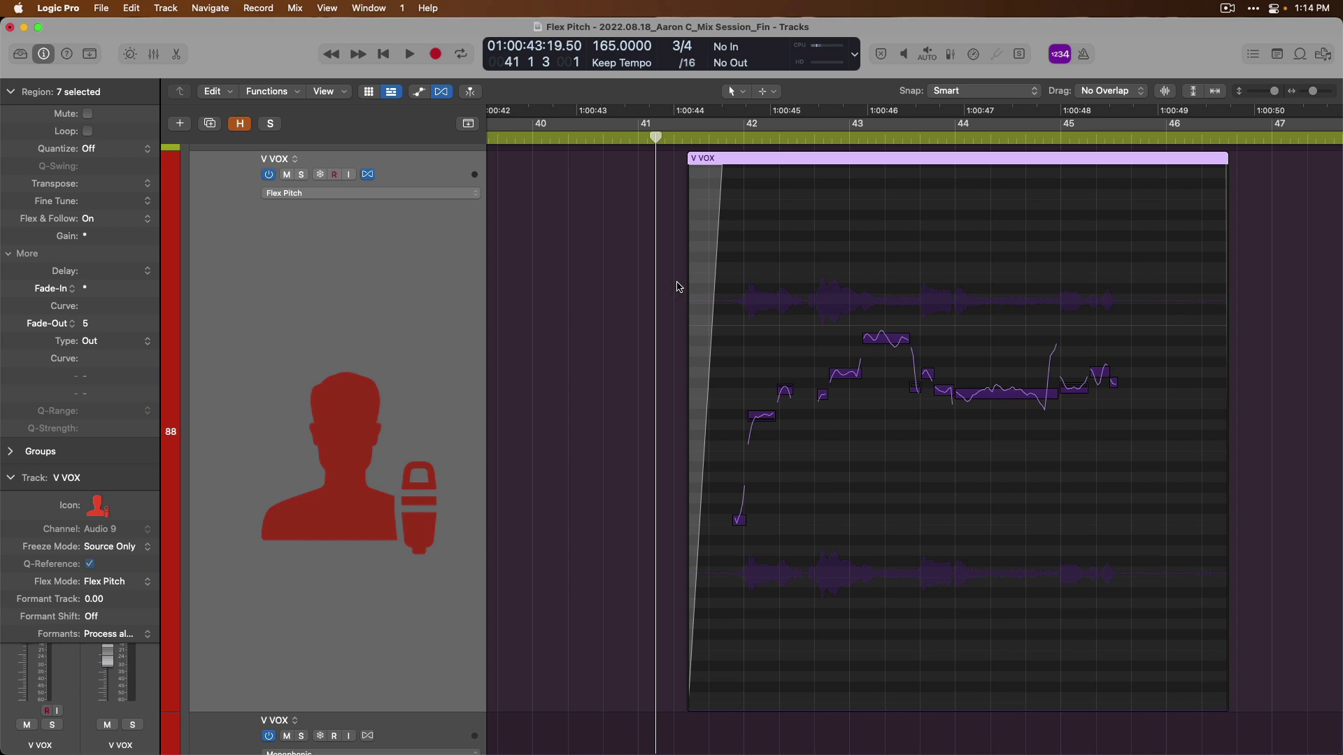
pyautogui.click(418, 273)
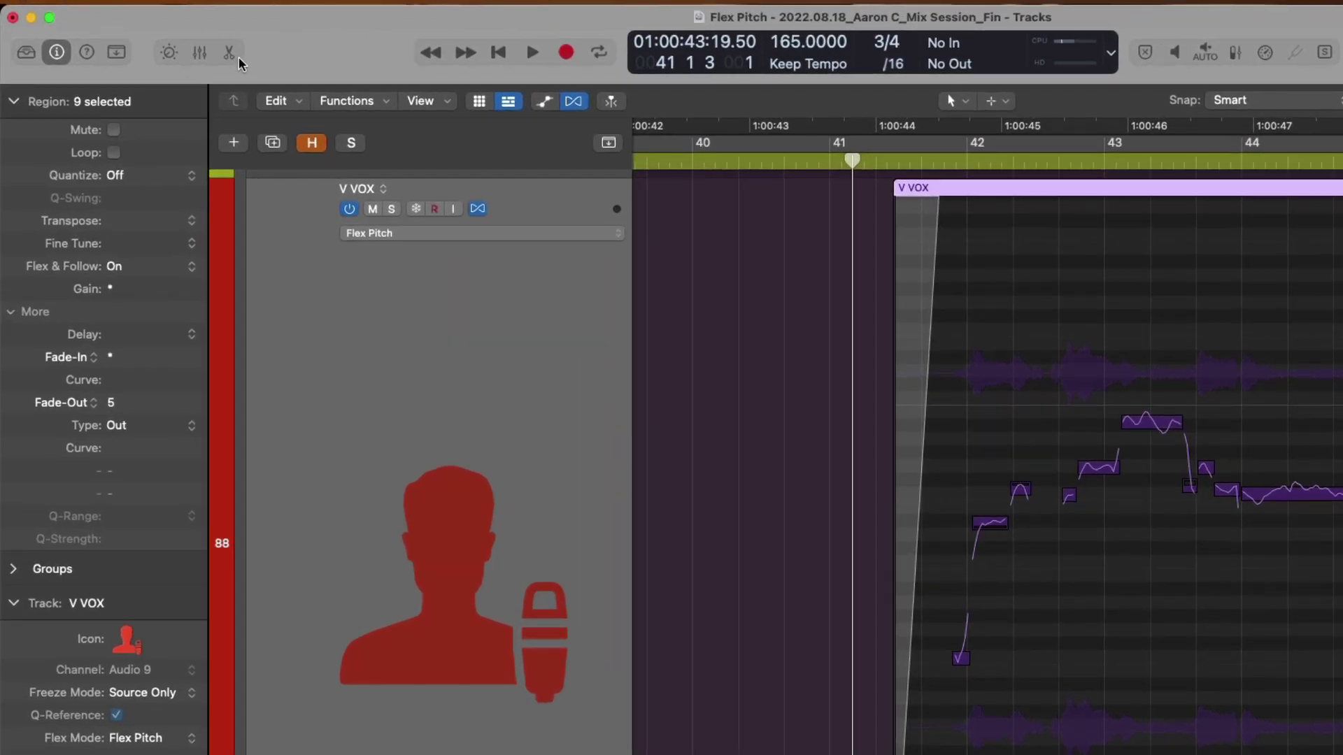
pyautogui.click(236, 56)
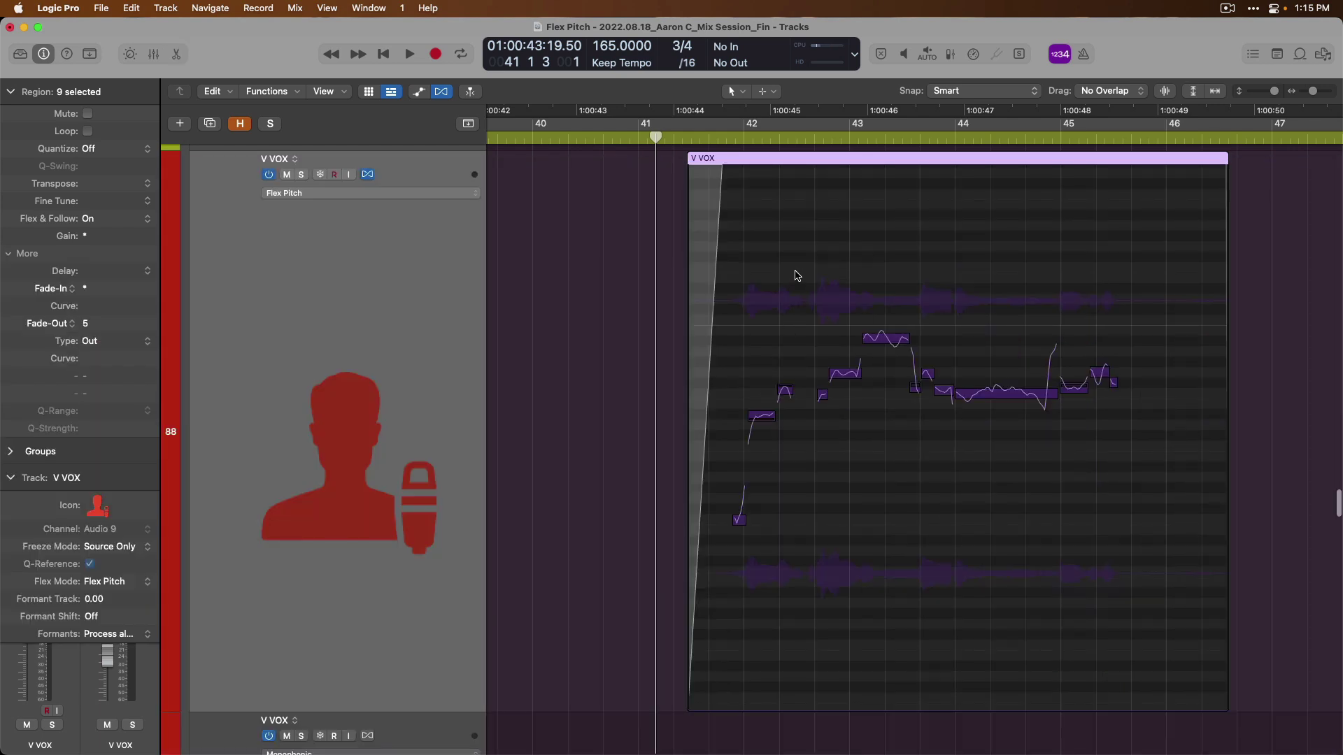
pyautogui.doubleClick(796, 276)
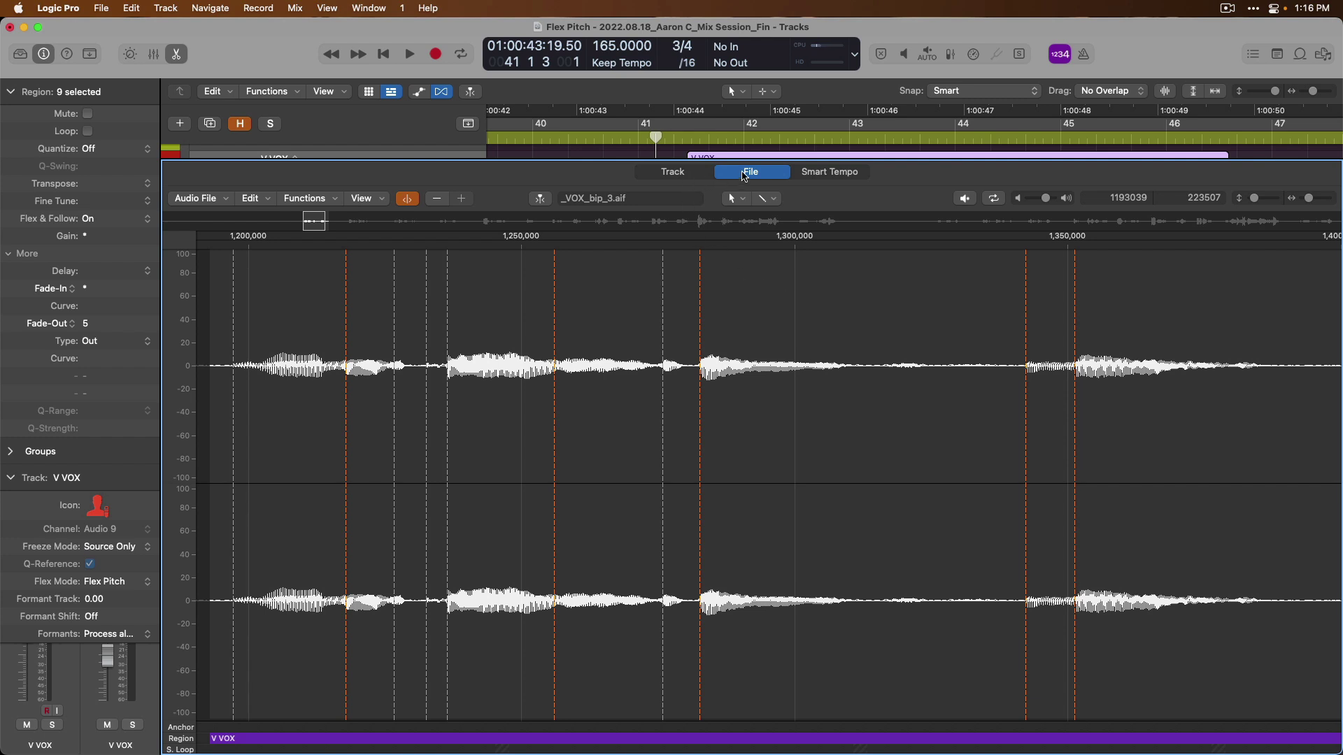
# Switch the editor to Track view and toggle Flex off and on to show the V VOX pitch notes
pyautogui.click(675, 172)
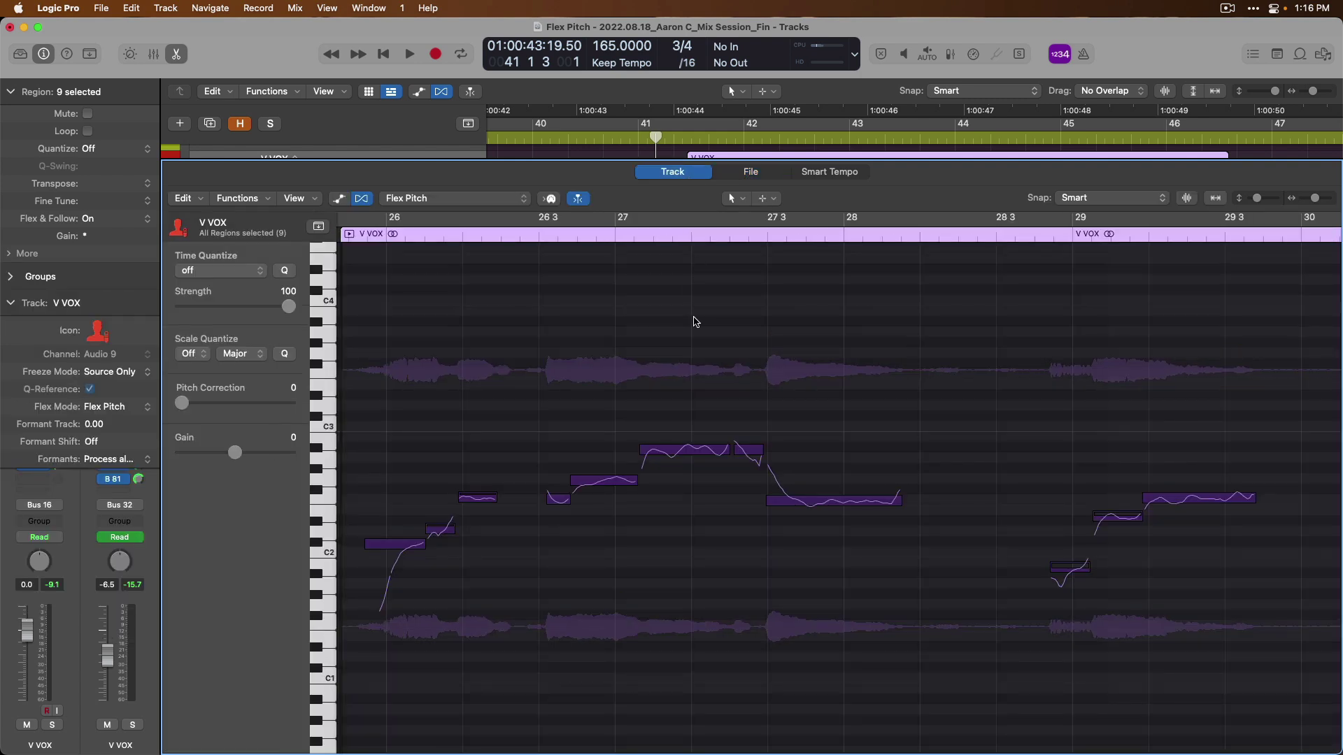
pyautogui.hscroll(-3, 696, 322)
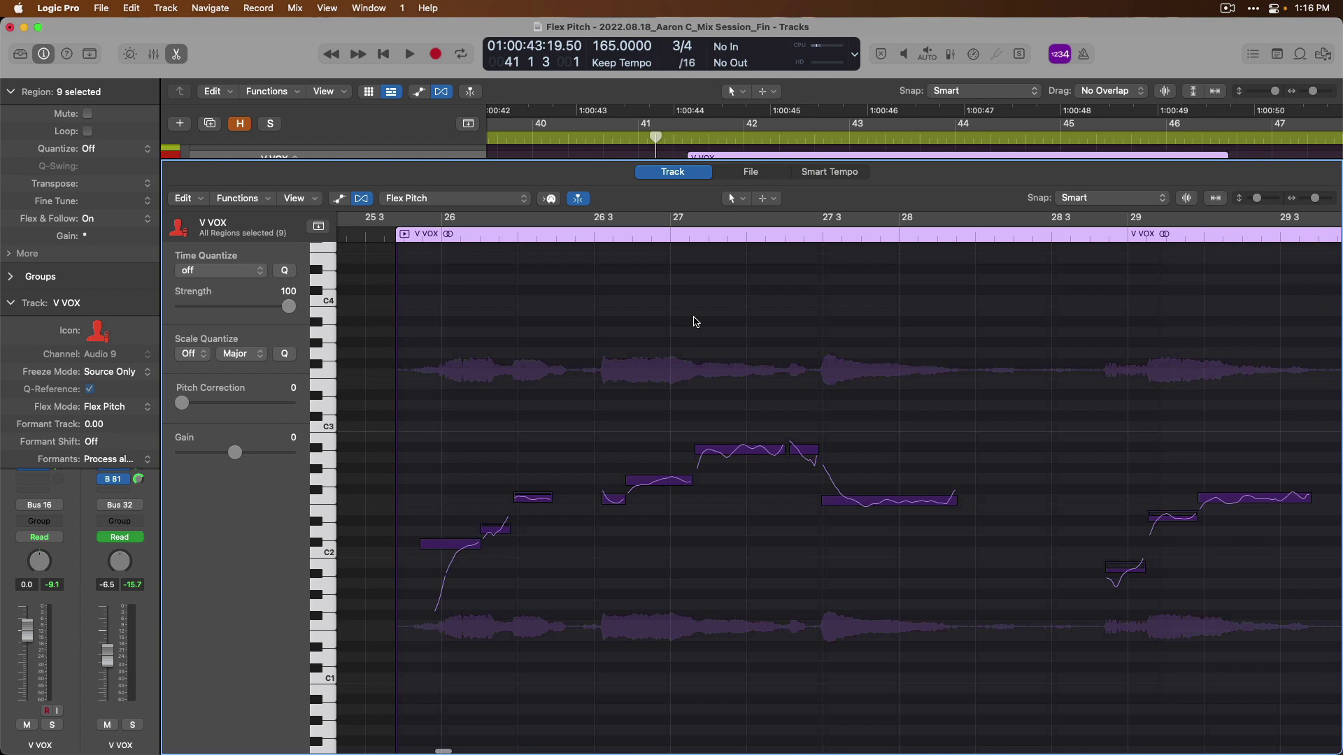
pyautogui.scroll(-5, 695, 322)
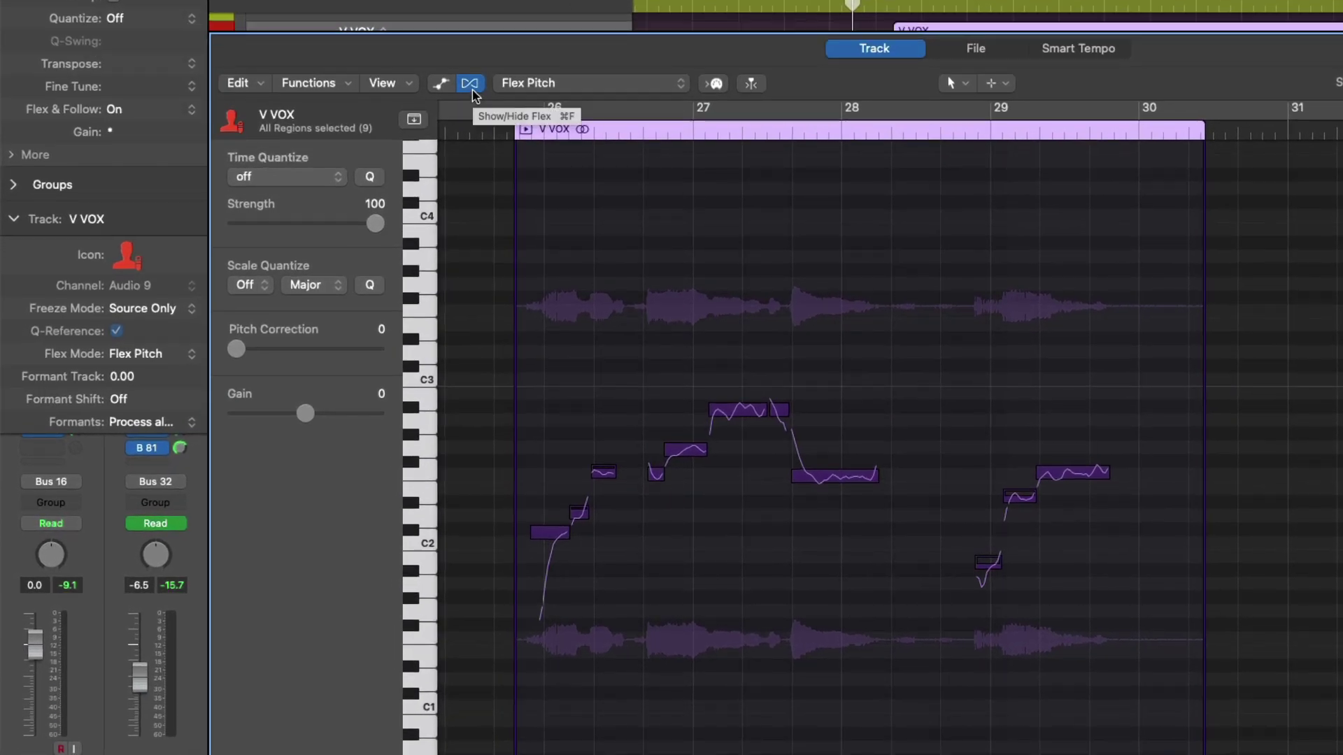
pyautogui.click(469, 84)
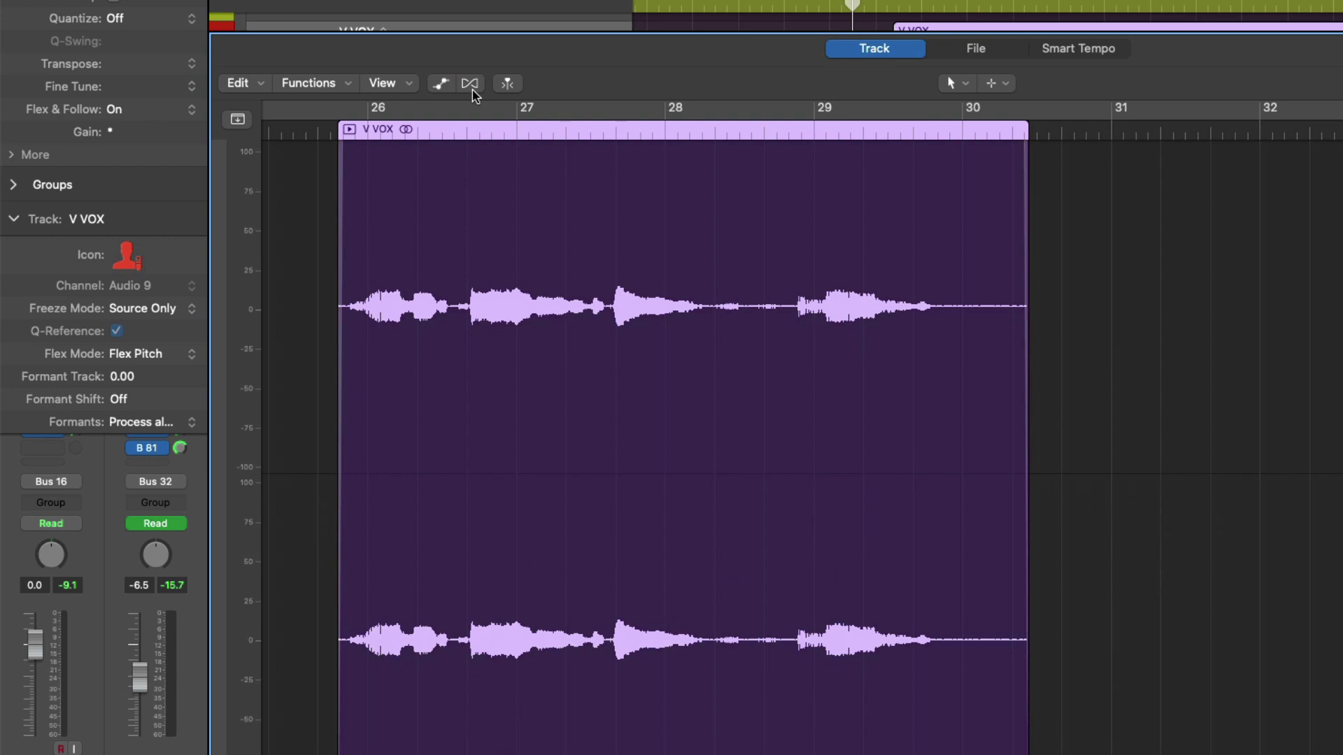
pyautogui.click(469, 83)
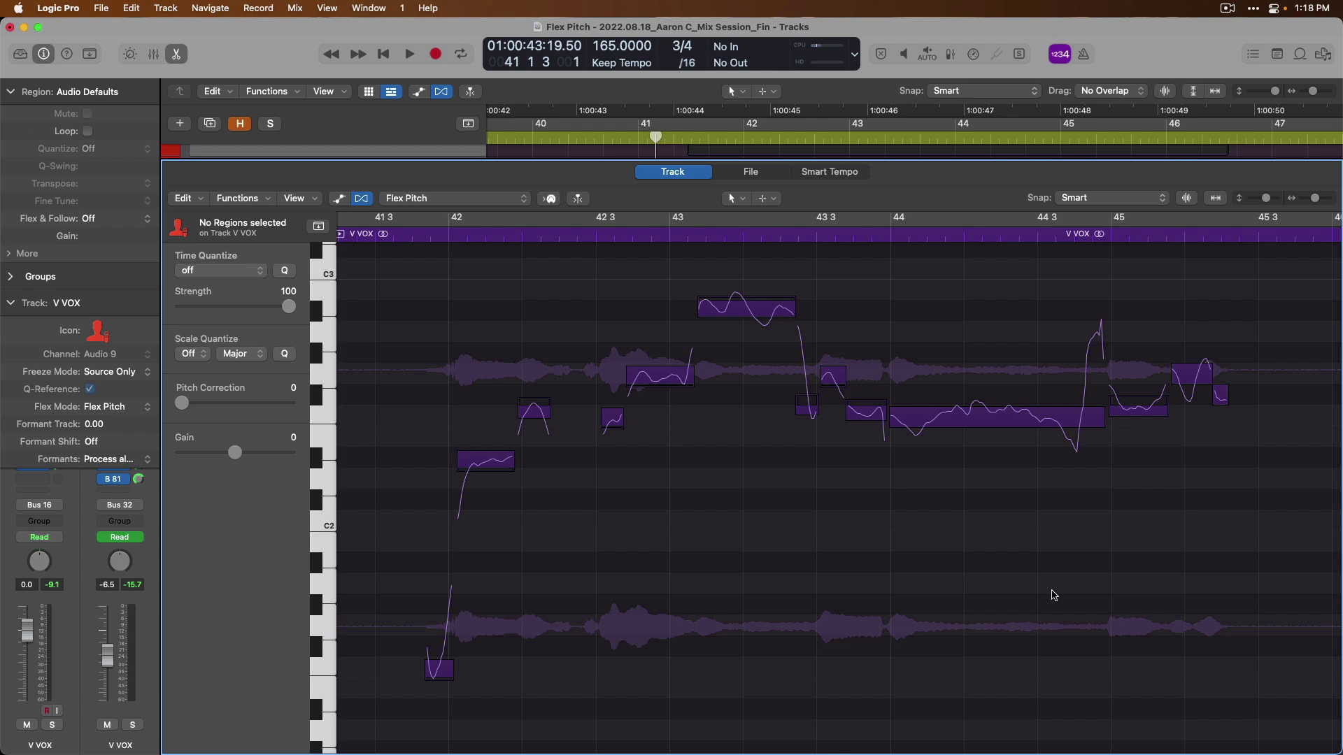
pyautogui.moveTo(1280, 714); pyautogui.dragTo(415, 263)
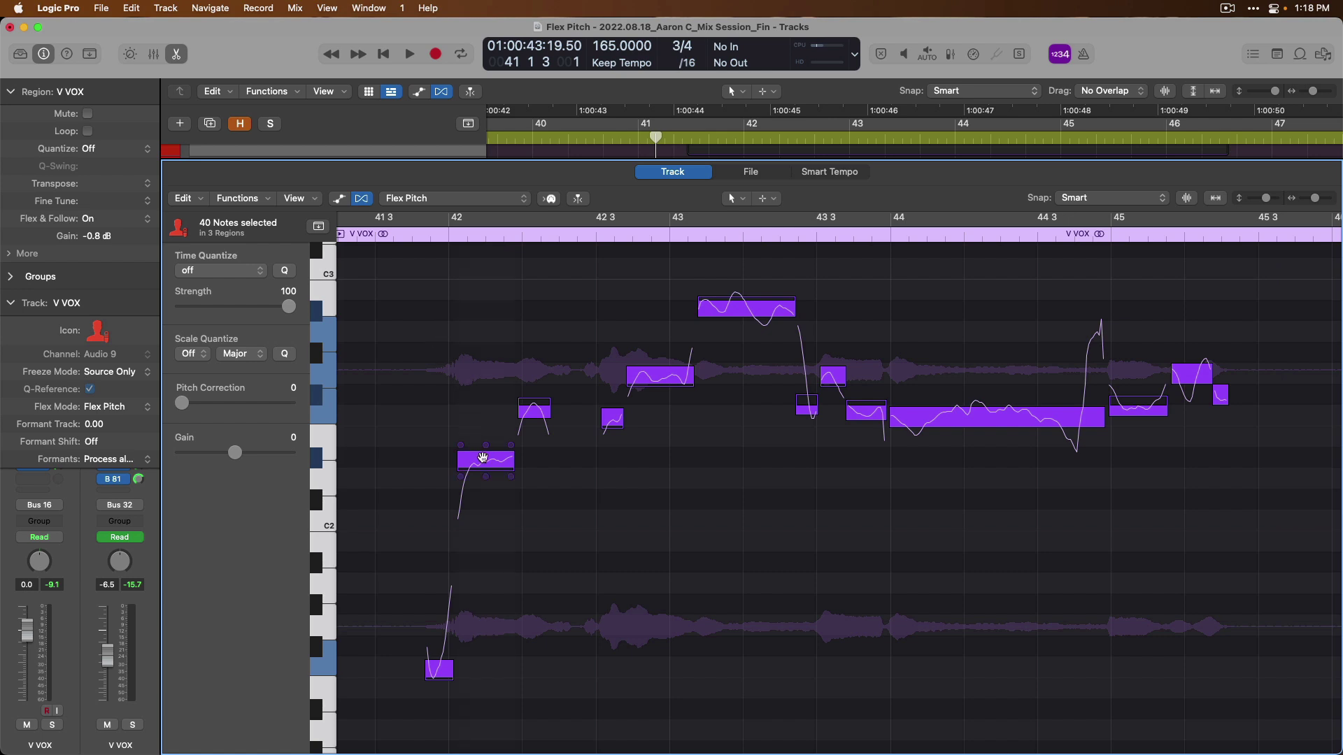
pyautogui.doubleClick(483, 458)
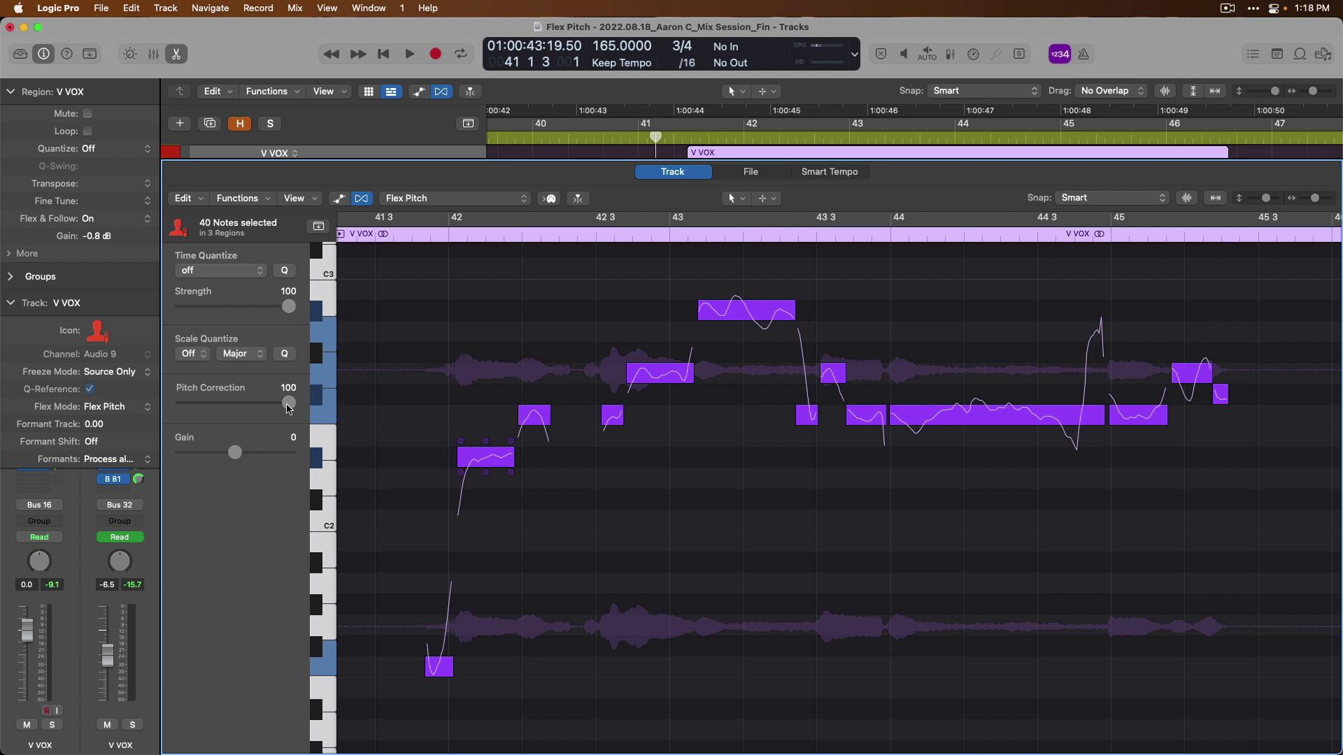
pyautogui.moveTo(289, 405); pyautogui.dragTo(316, 397)
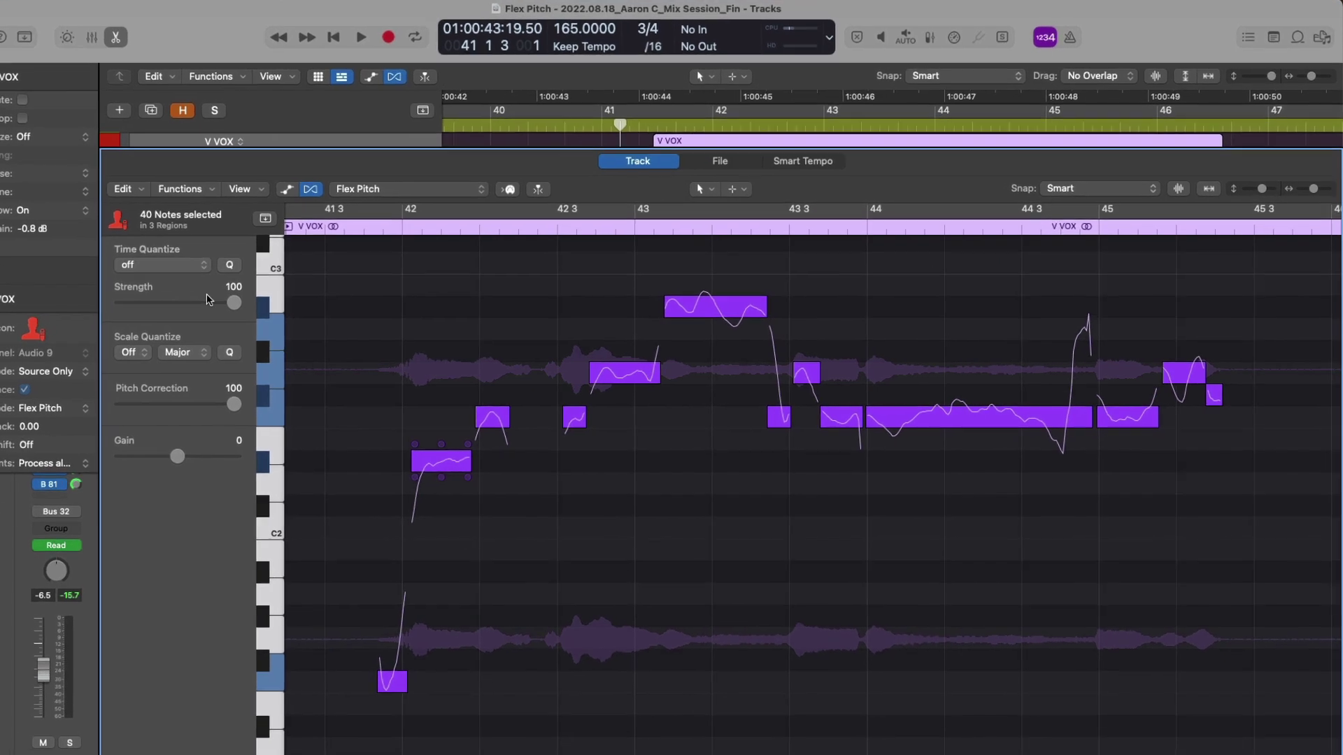
# Try 1/8 Note time quantize on the vocal notes, then set time quantize back to off
pyautogui.click(153, 260)
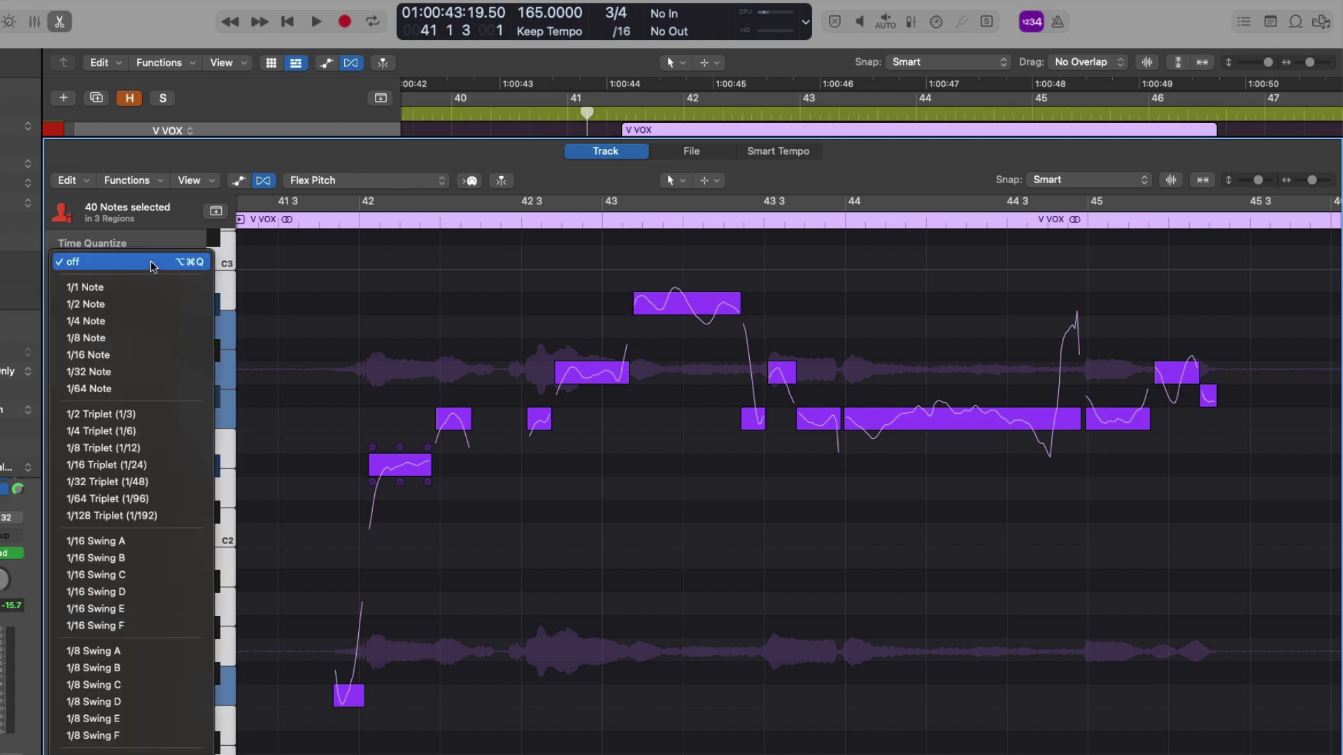
pyautogui.click(149, 339)
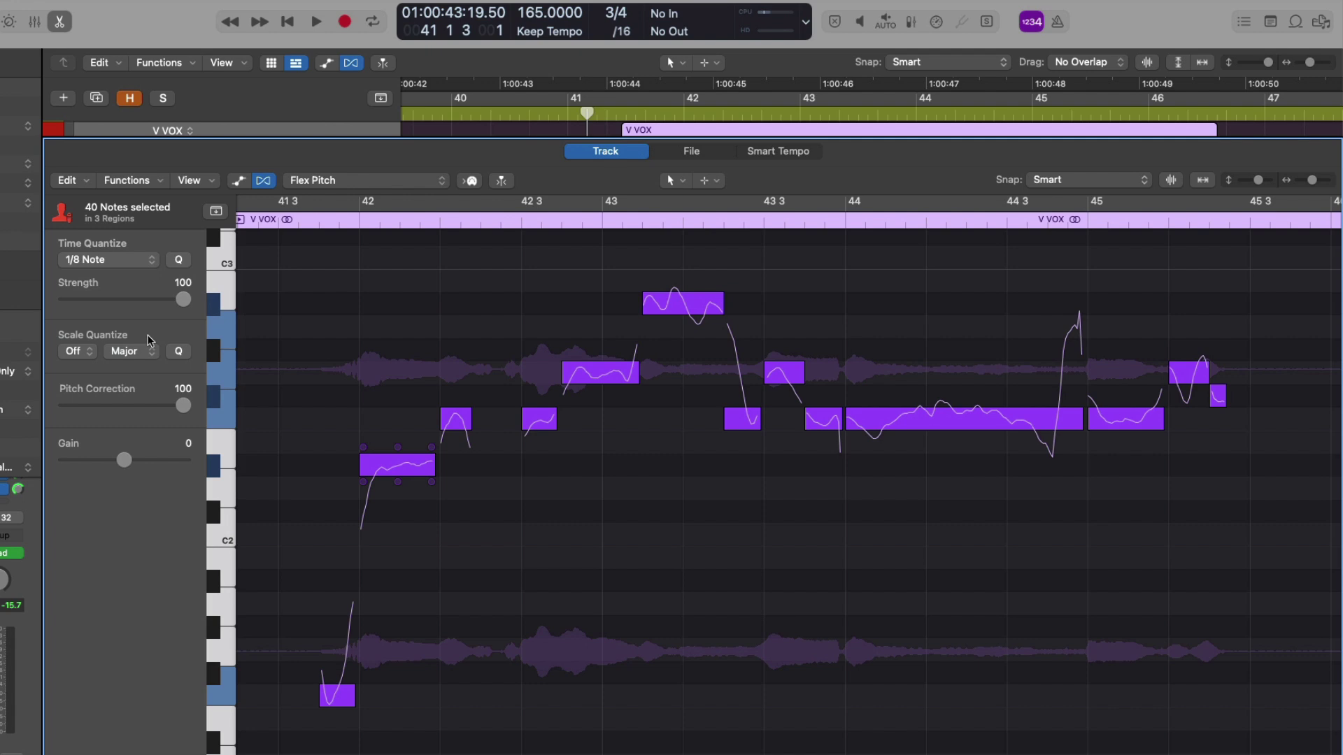
pyautogui.click(148, 260)
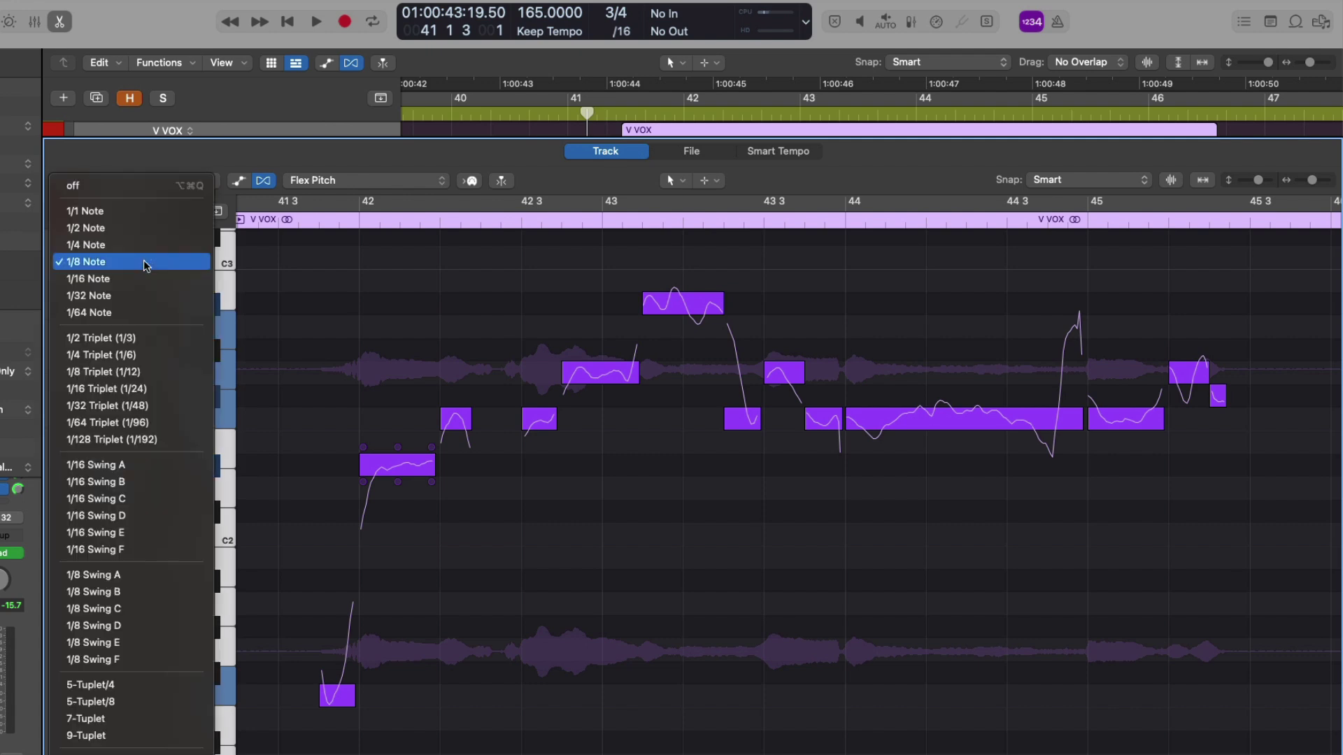
pyautogui.click(147, 187)
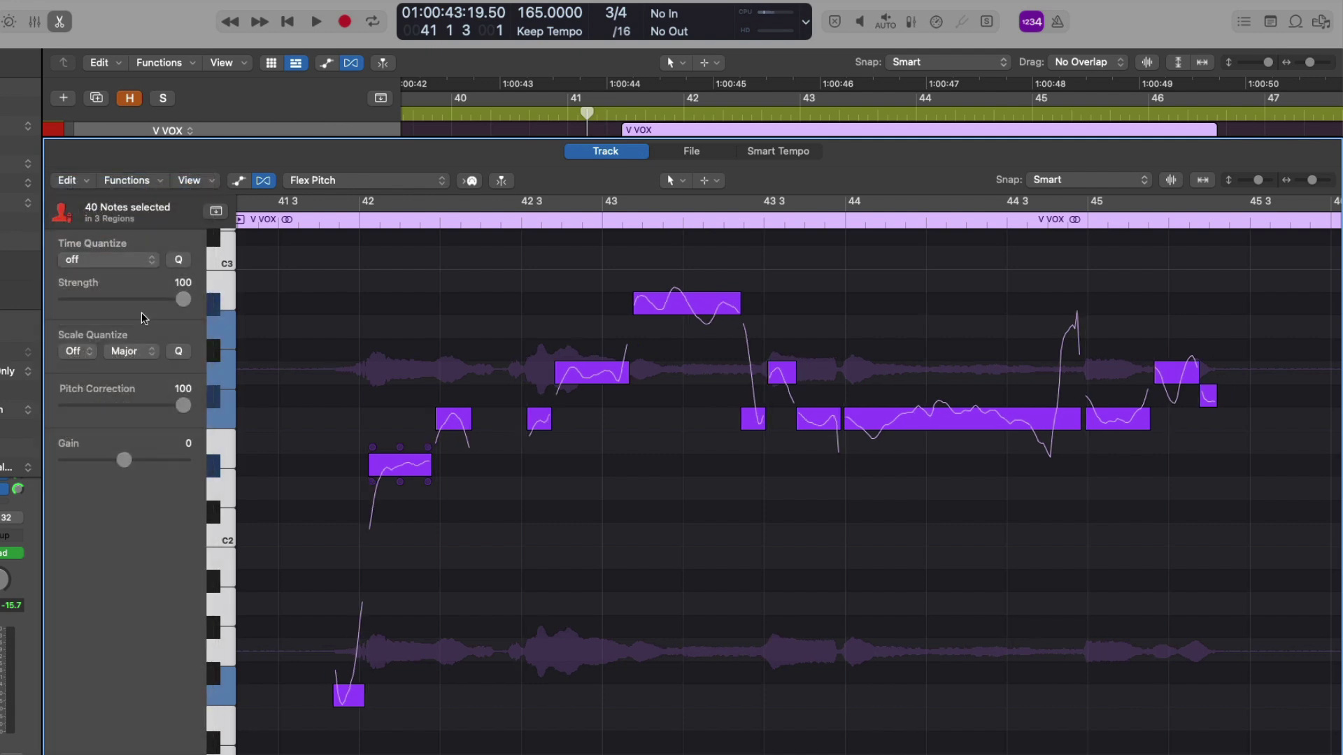
# Set scale quantize to D# Major, after briefly trying Natural Minor and key E
pyautogui.click(93, 352)
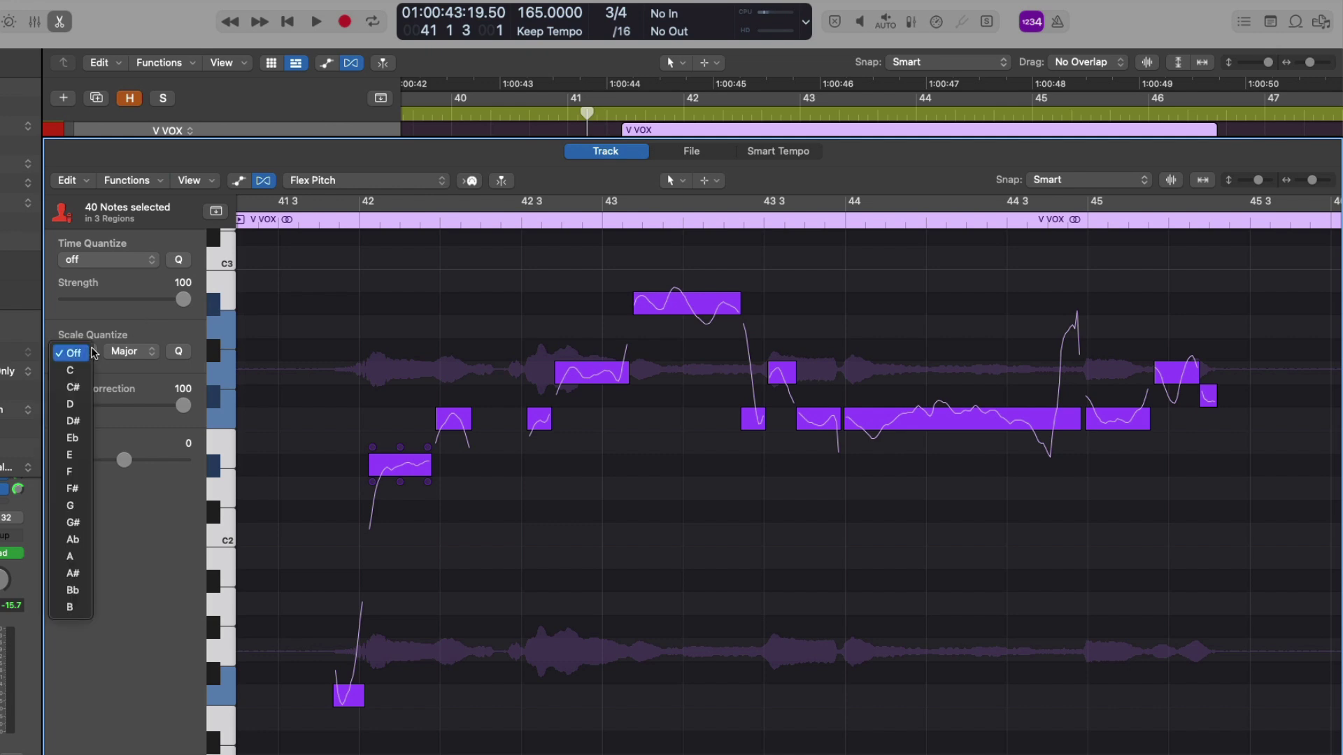
pyautogui.click(72, 421)
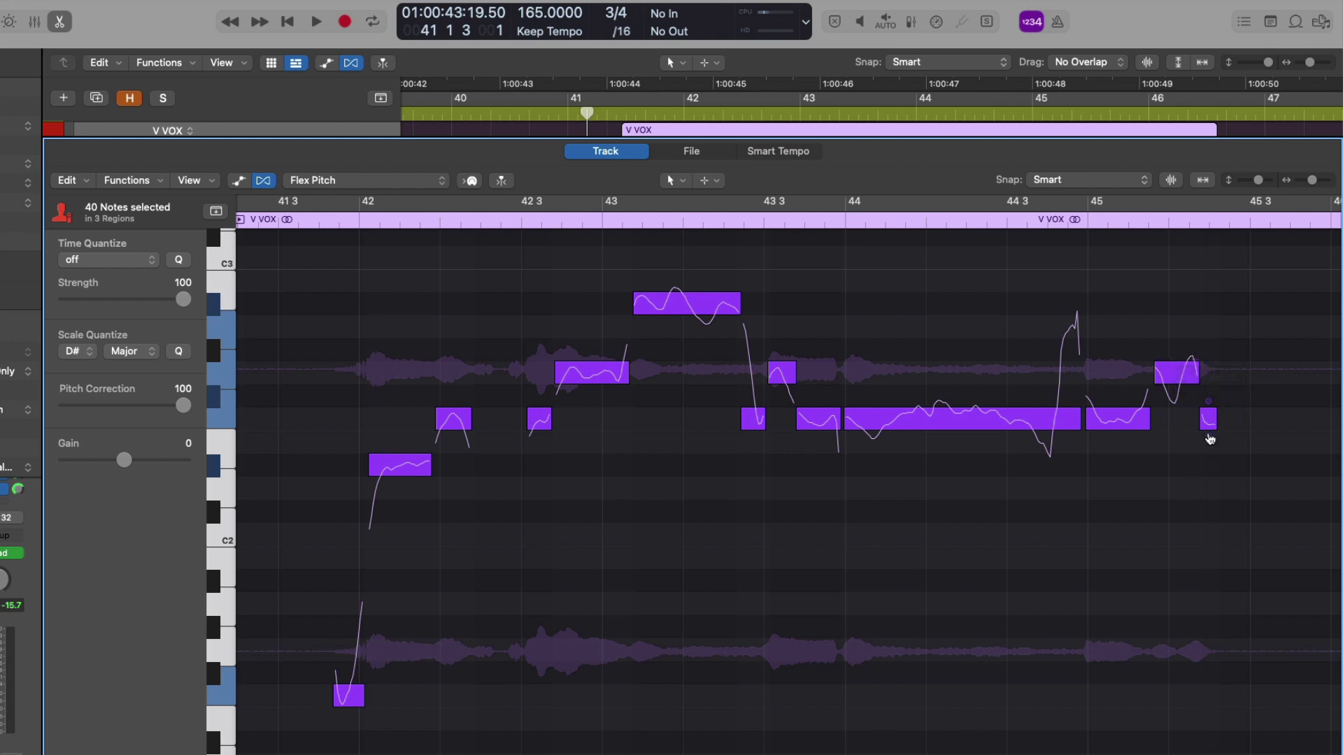
pyautogui.click(151, 353)
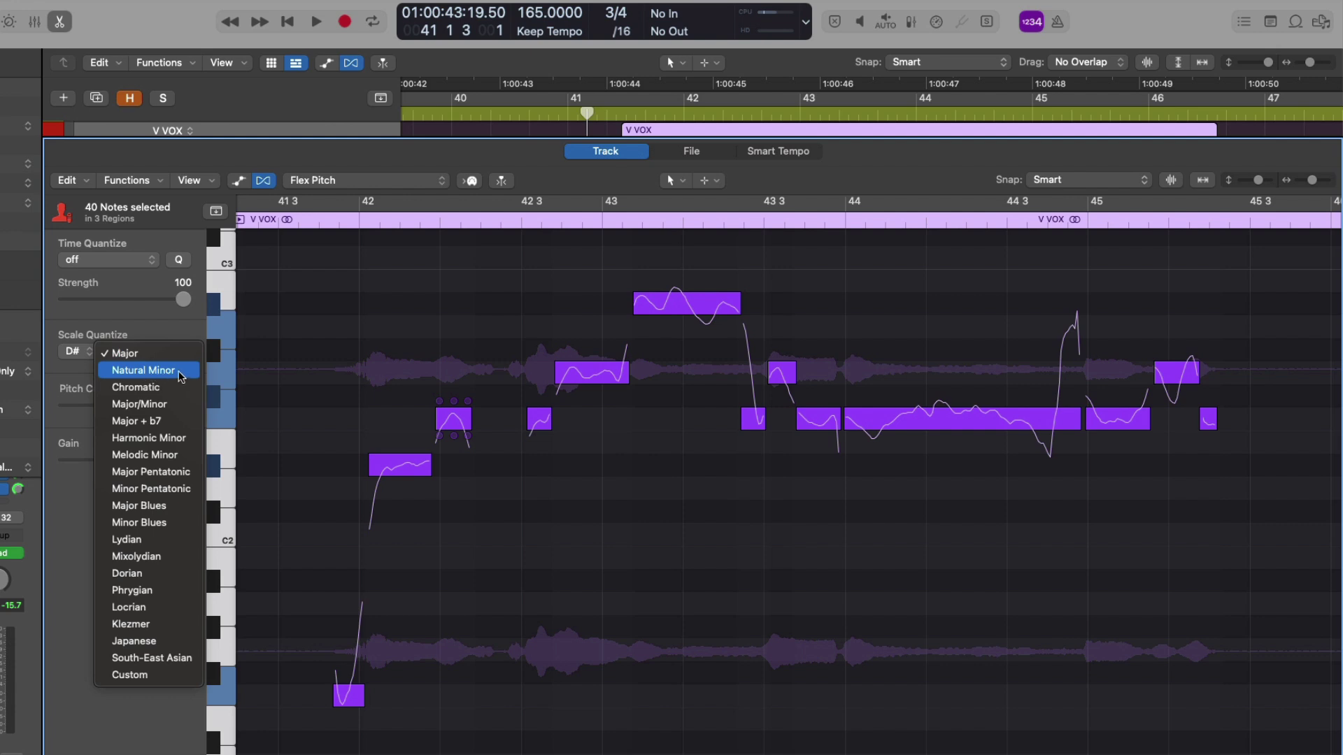
pyautogui.click(179, 371)
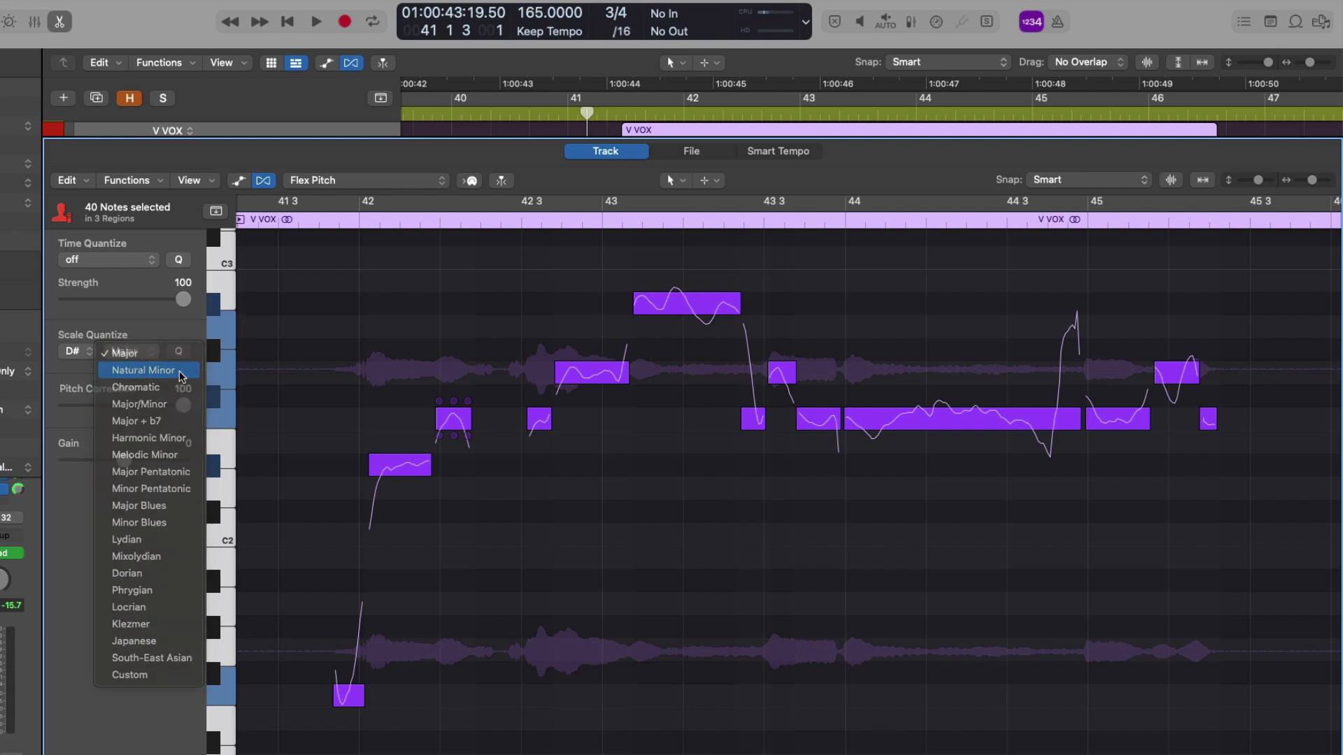
pyautogui.click(88, 352)
pyautogui.click(87, 384)
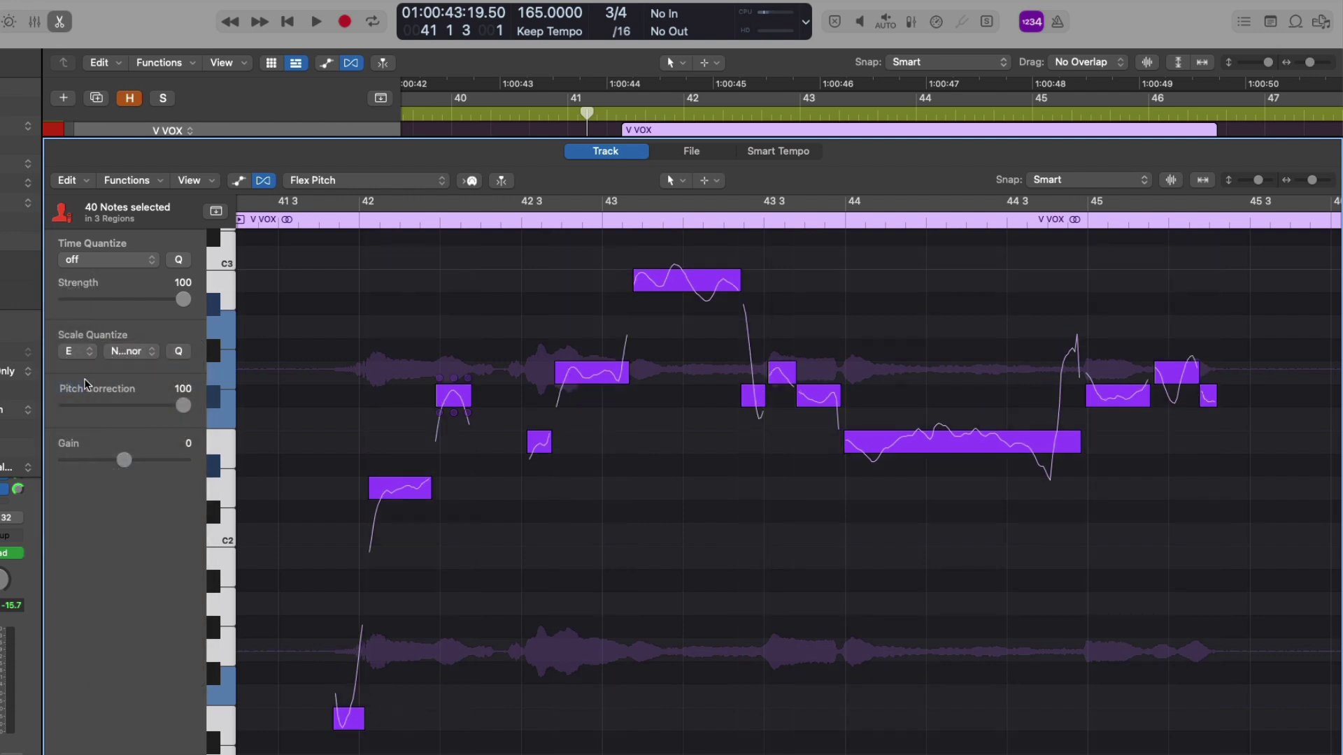
pyautogui.click(88, 356)
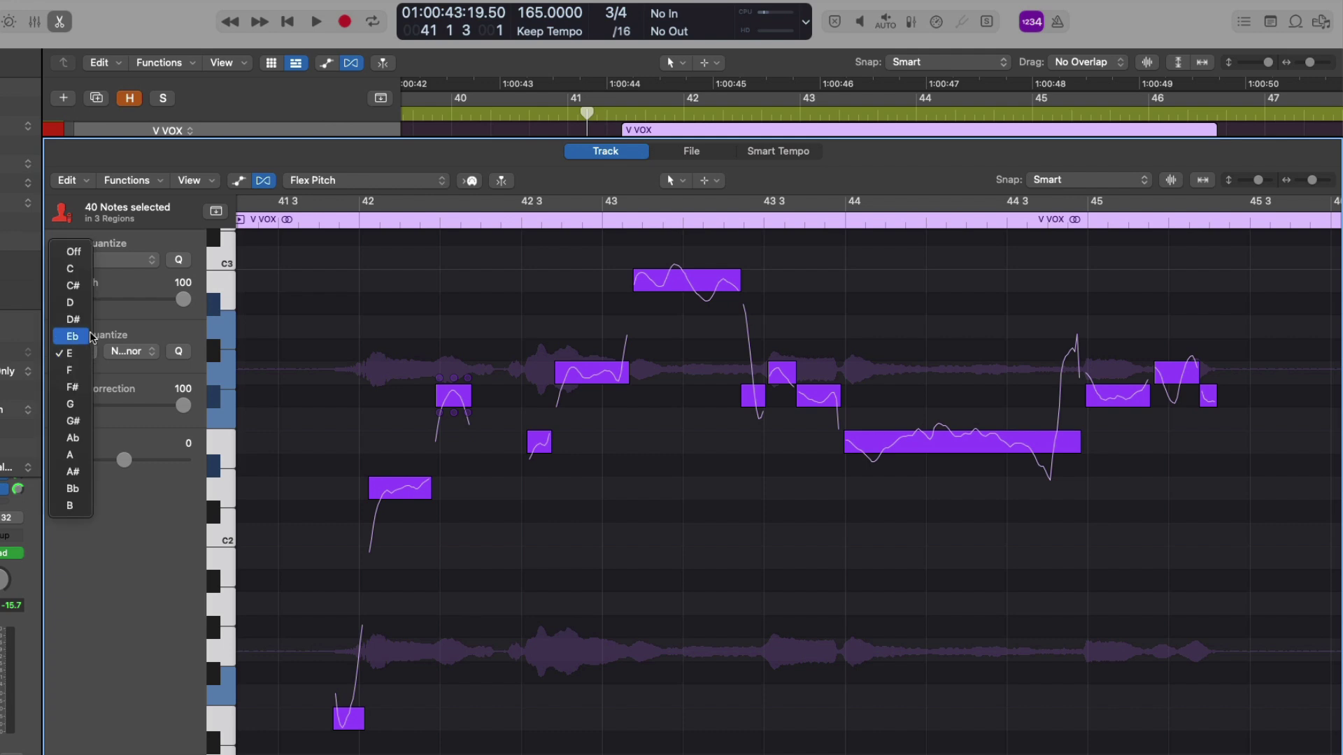
pyautogui.click(72, 336)
pyautogui.click(131, 351)
pyautogui.click(126, 333)
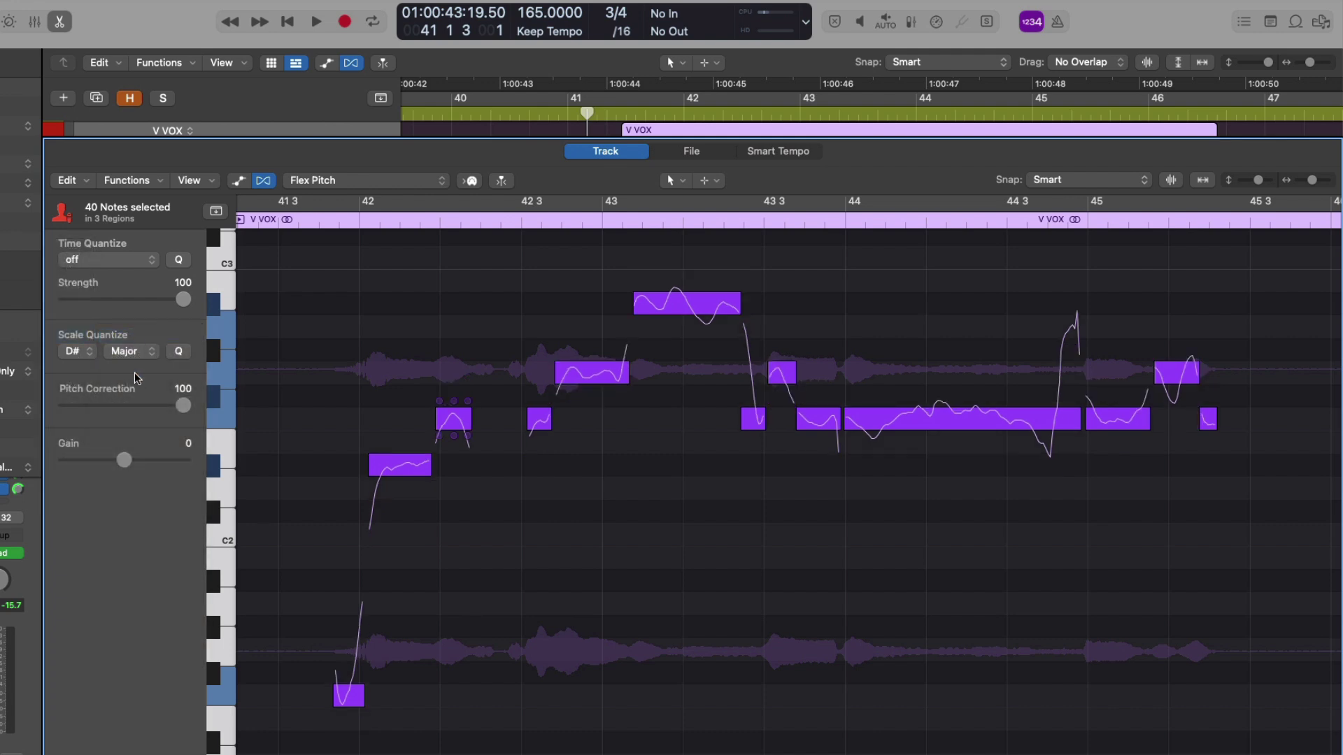
# Play back the corrected vocal with the editor following the playhead
pyautogui.hscroll(-5, 560, 317)
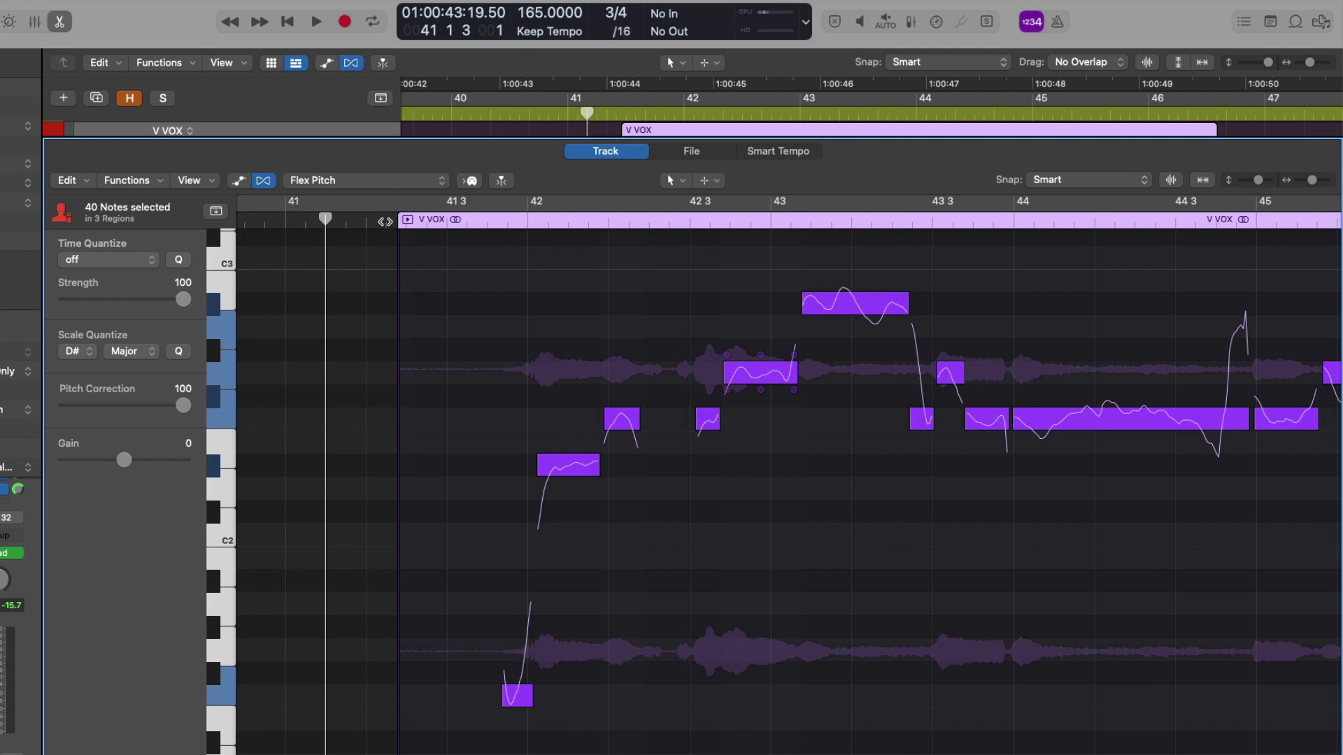
pyautogui.hotkey('ctrl', '.')
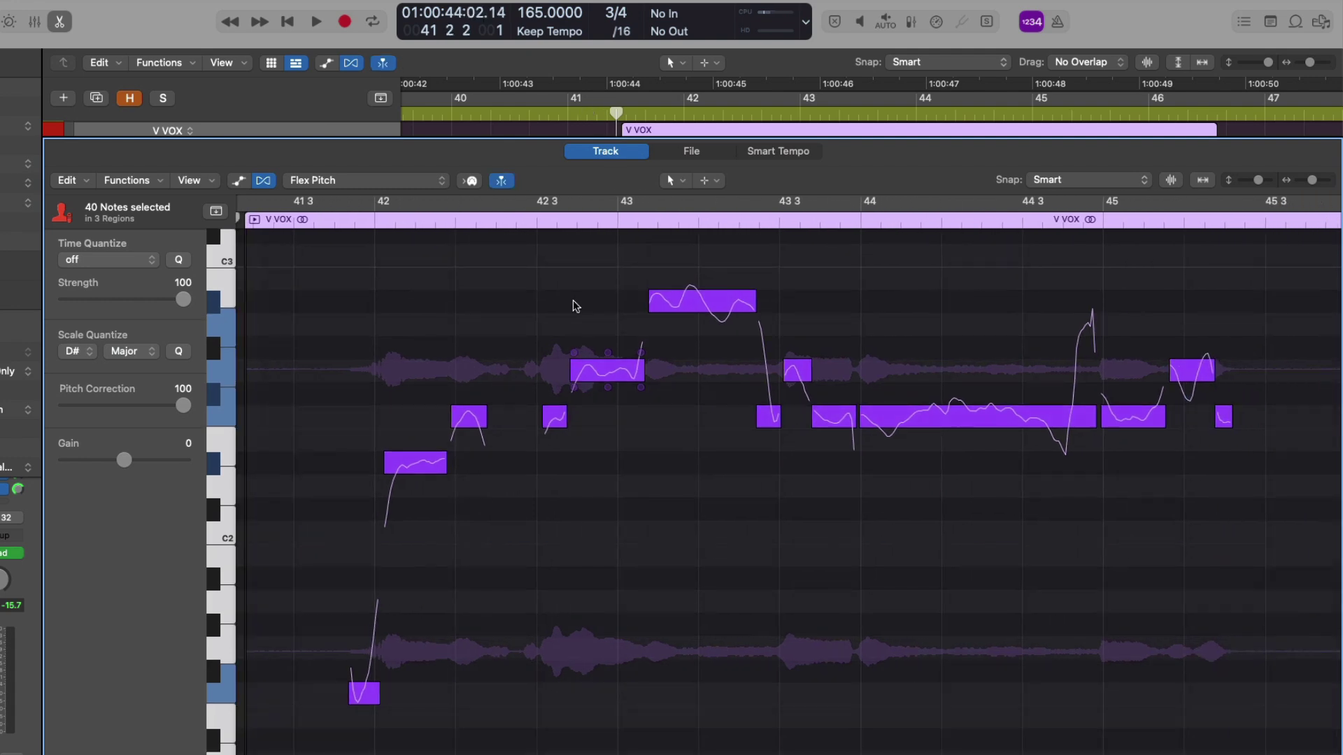
pyautogui.press('space')
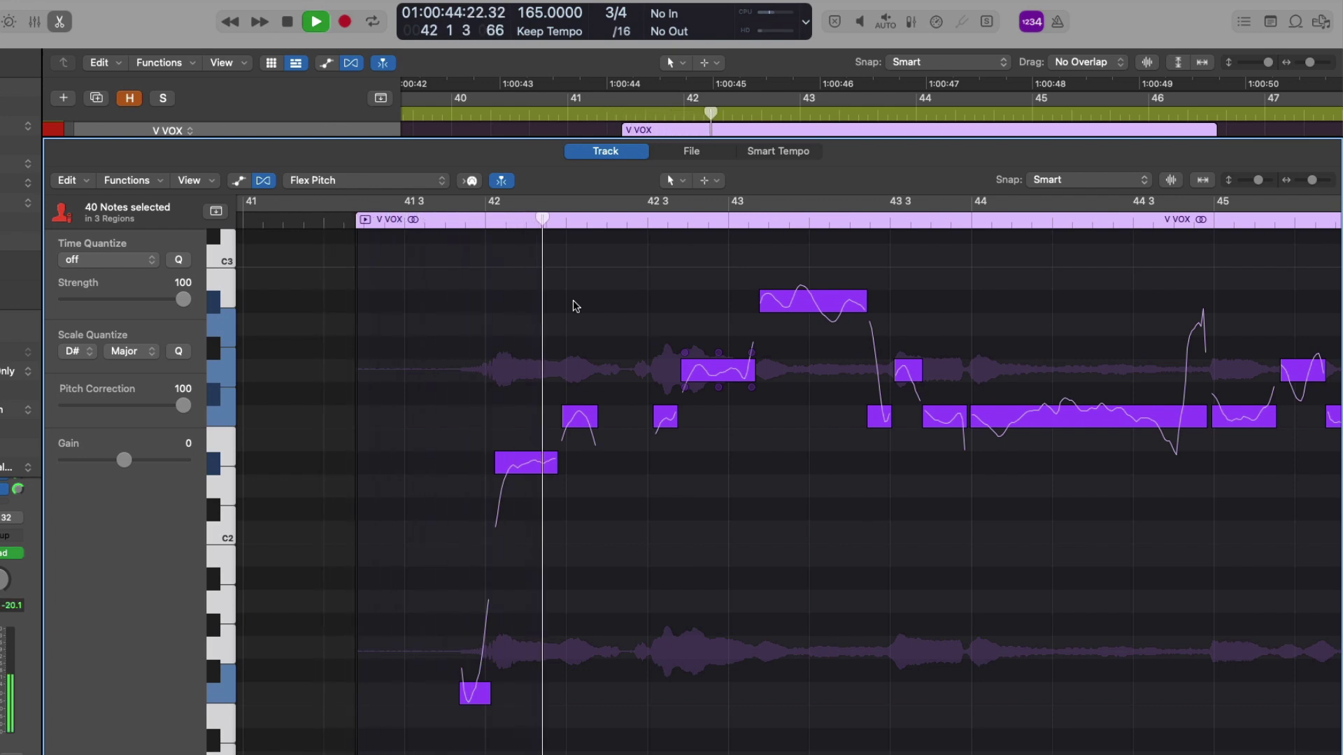
pyautogui.hscroll(3, 574, 305)
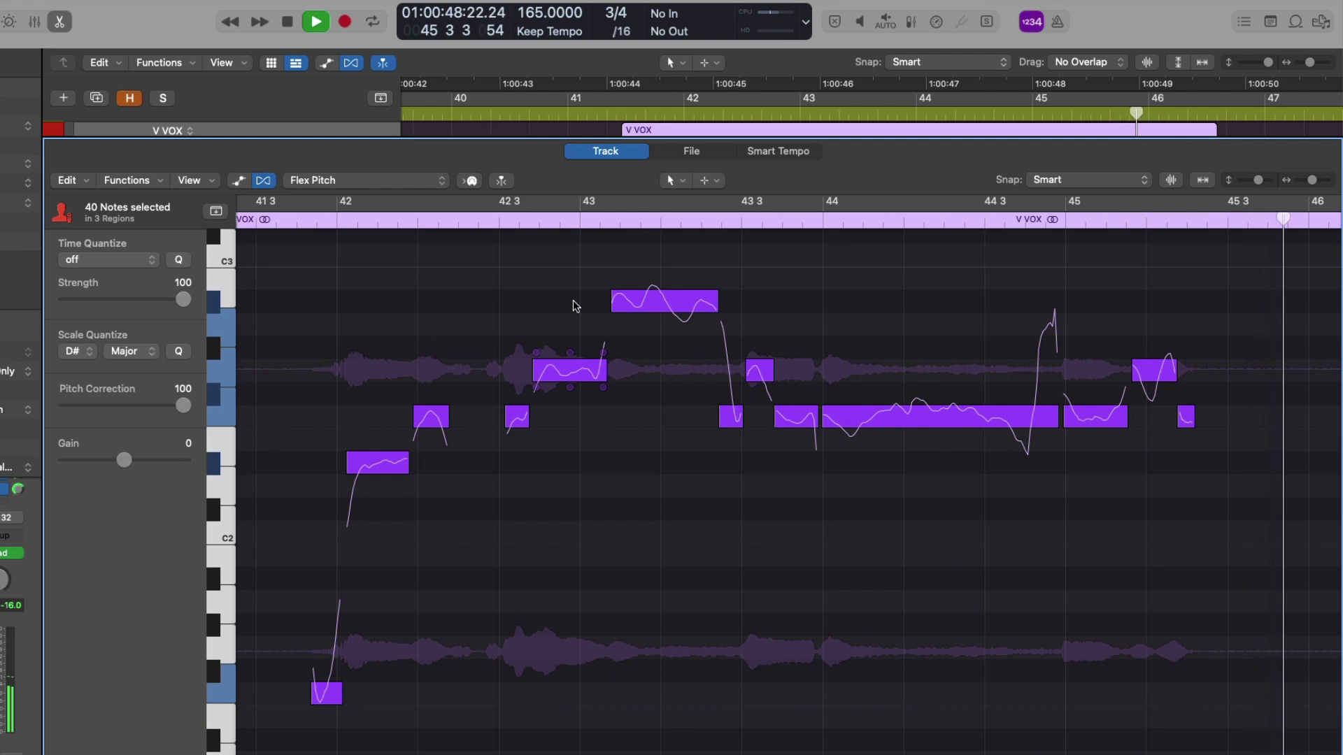
pyautogui.press('space')
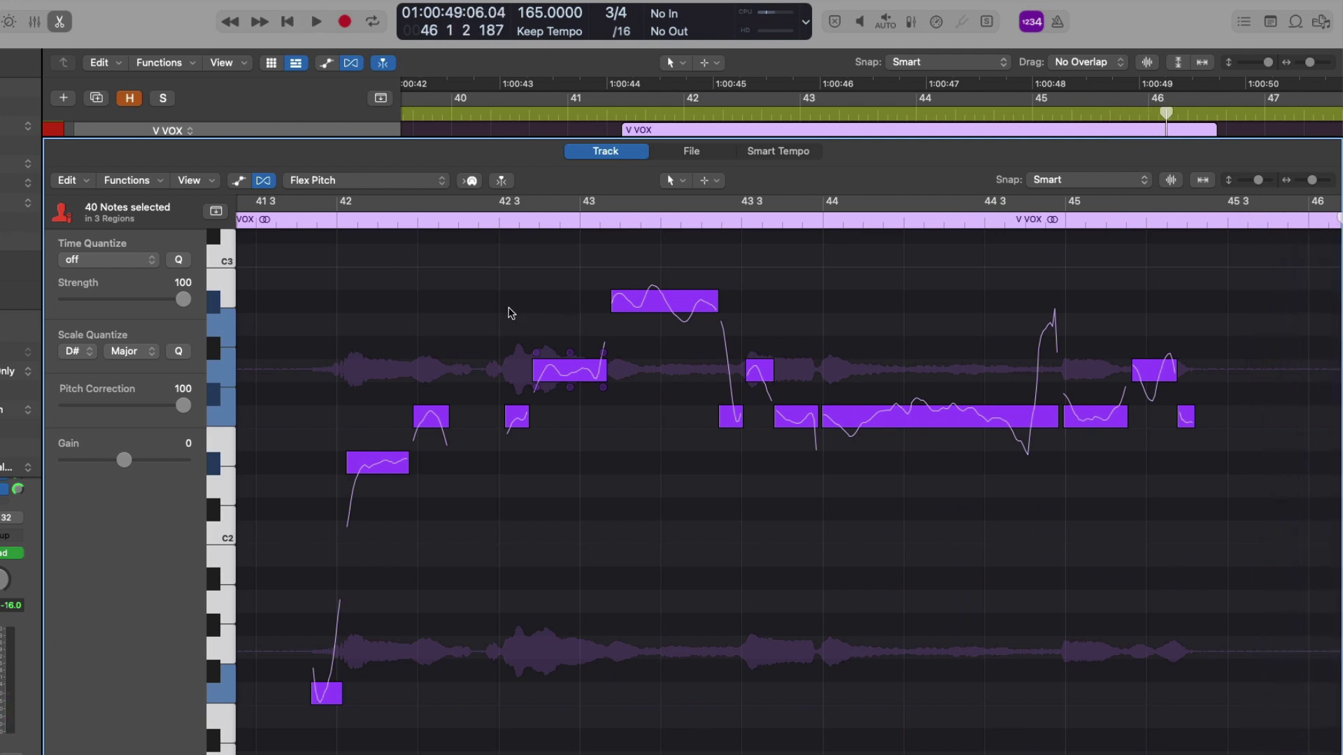
# Drop Pitch Correction to 0, bring it back up, settle it at 70, and replay from bar 41
pyautogui.moveTo(183, 406); pyautogui.dragTo(65, 404)
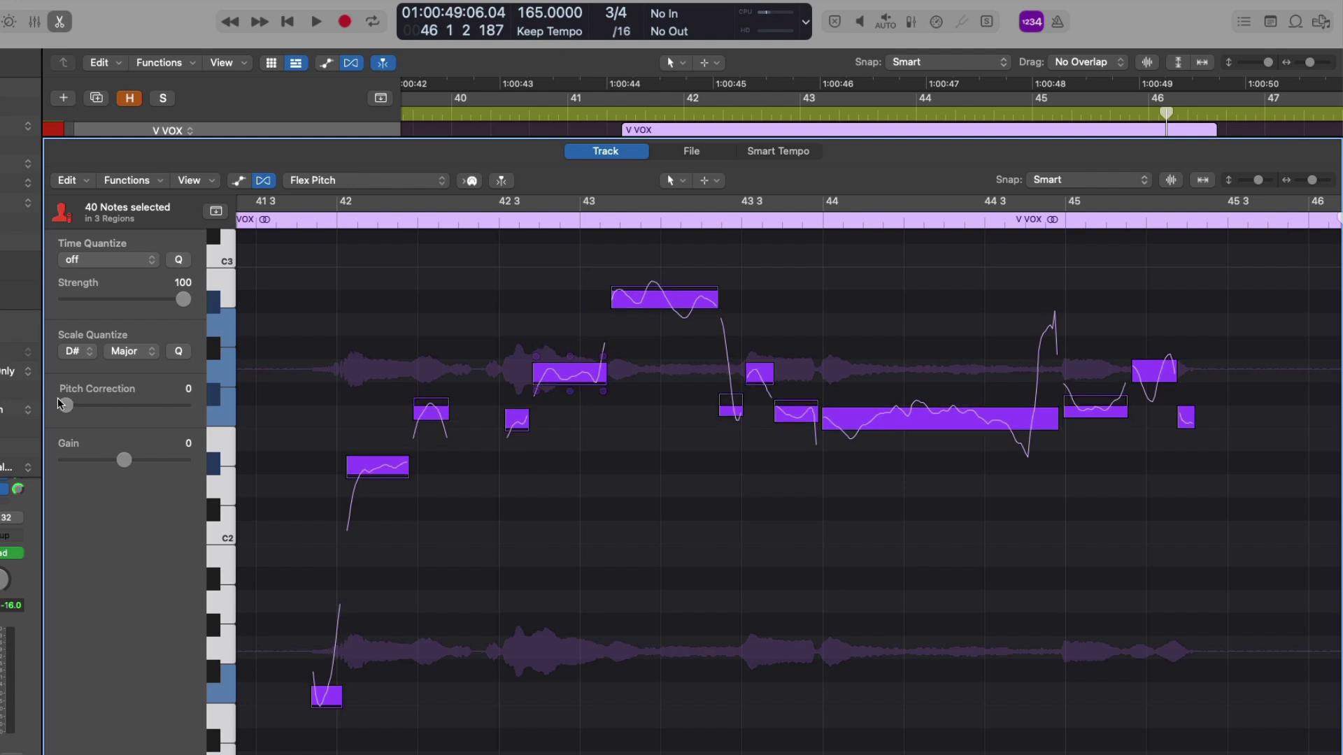
pyautogui.moveTo(948, 441)
pyautogui.moveTo(149, 407); pyautogui.dragTo(189, 406)
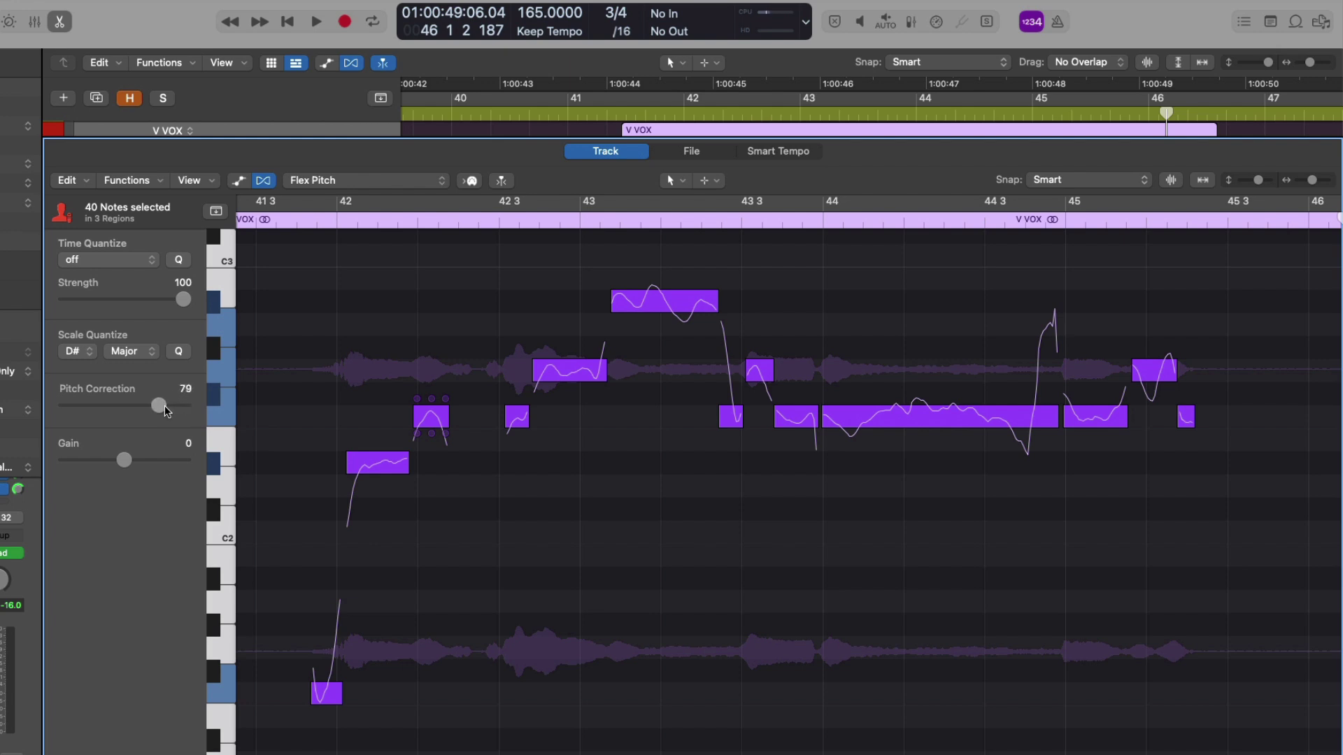
pyautogui.moveTo(159, 405); pyautogui.dragTo(155, 406)
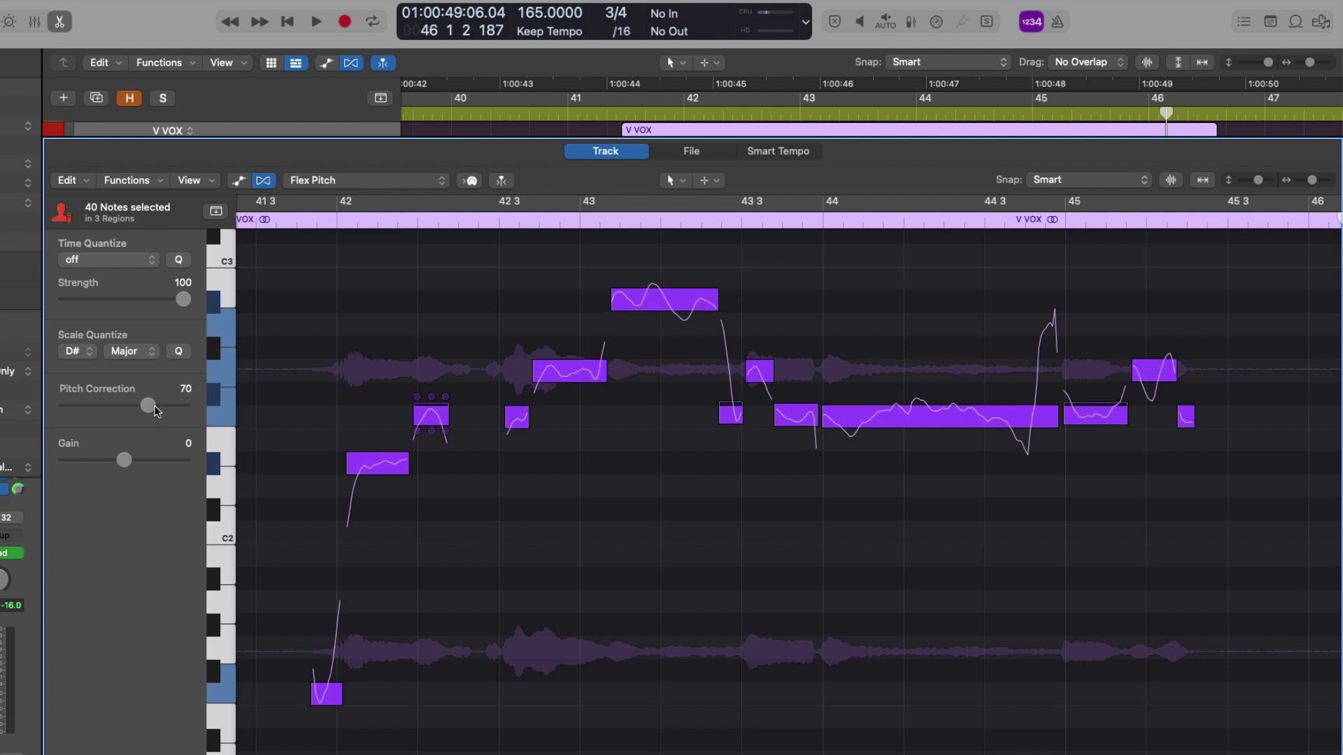
pyautogui.press('space')
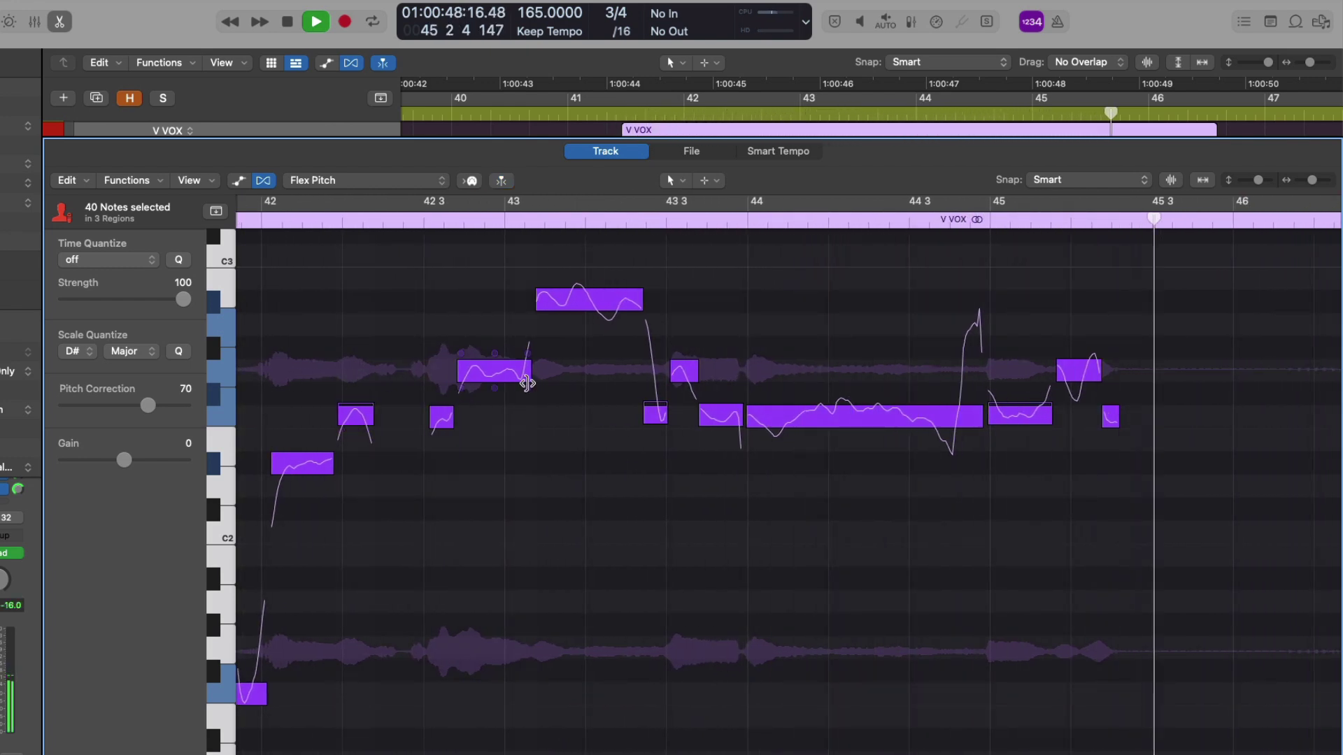
# Reduce the bar 43 high note's vibrato to 62%, add slight pitch drift, and audition it
pyautogui.press('space')
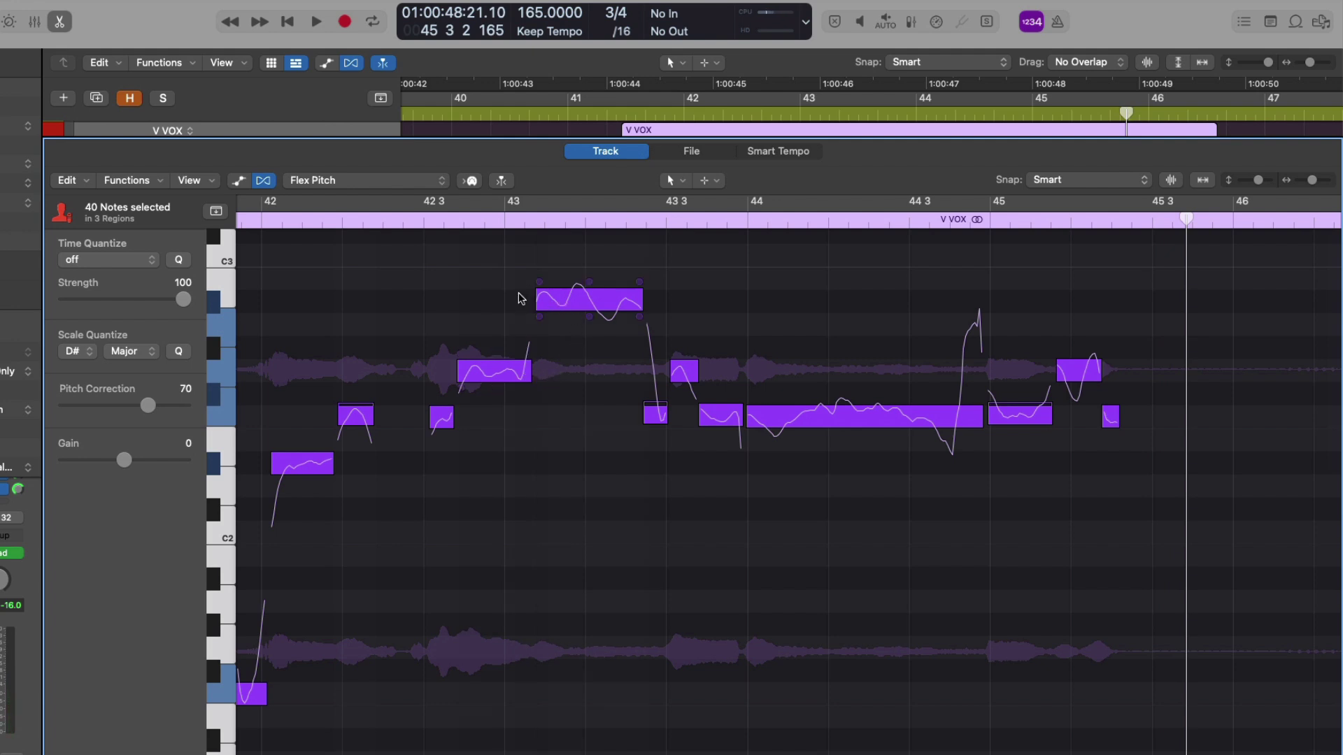
pyautogui.click(563, 325)
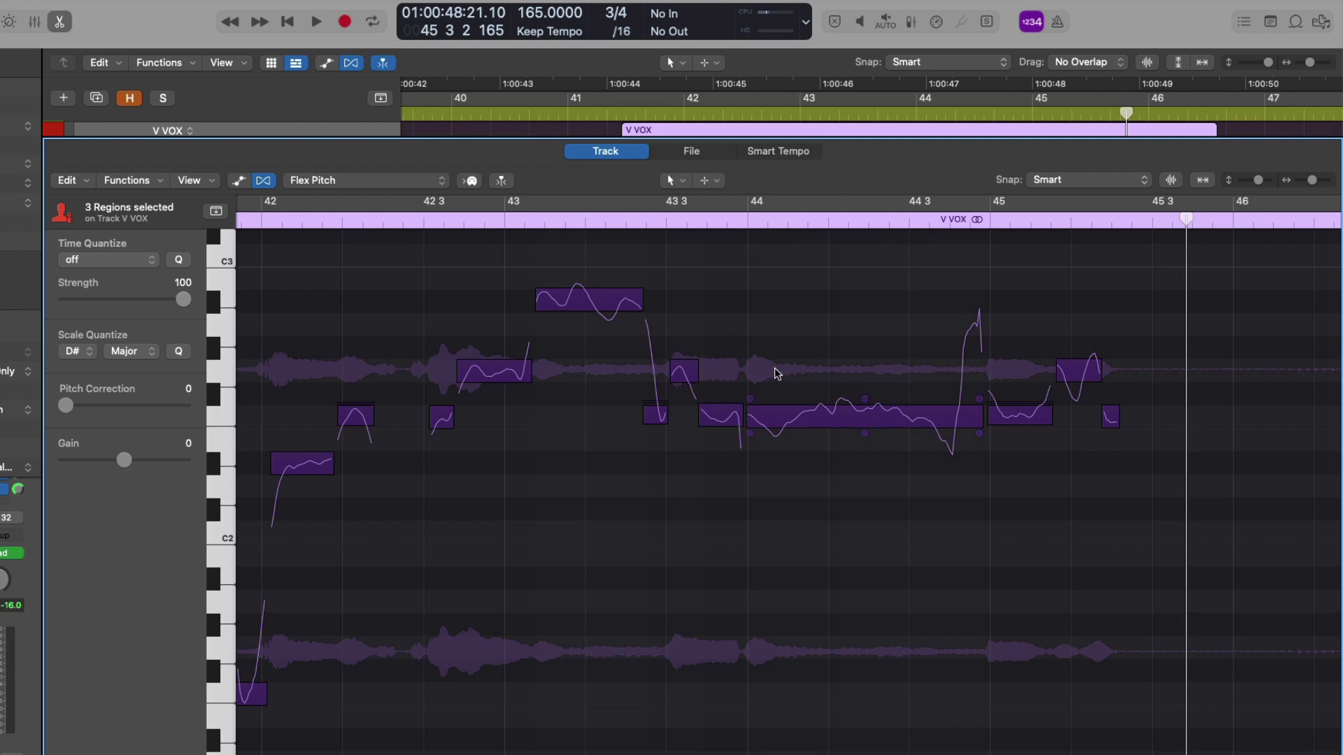
pyautogui.click(589, 301)
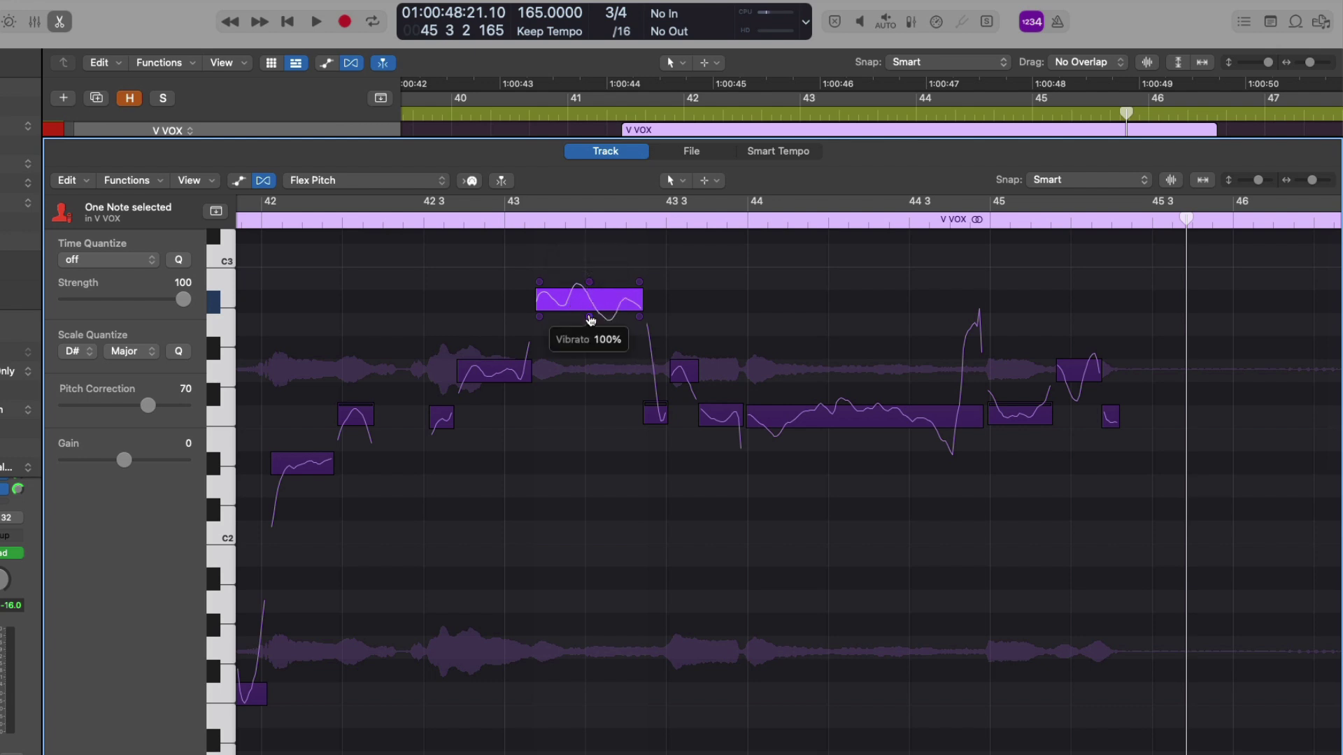
pyautogui.moveTo(589, 316); pyautogui.dragTo(589, 307)
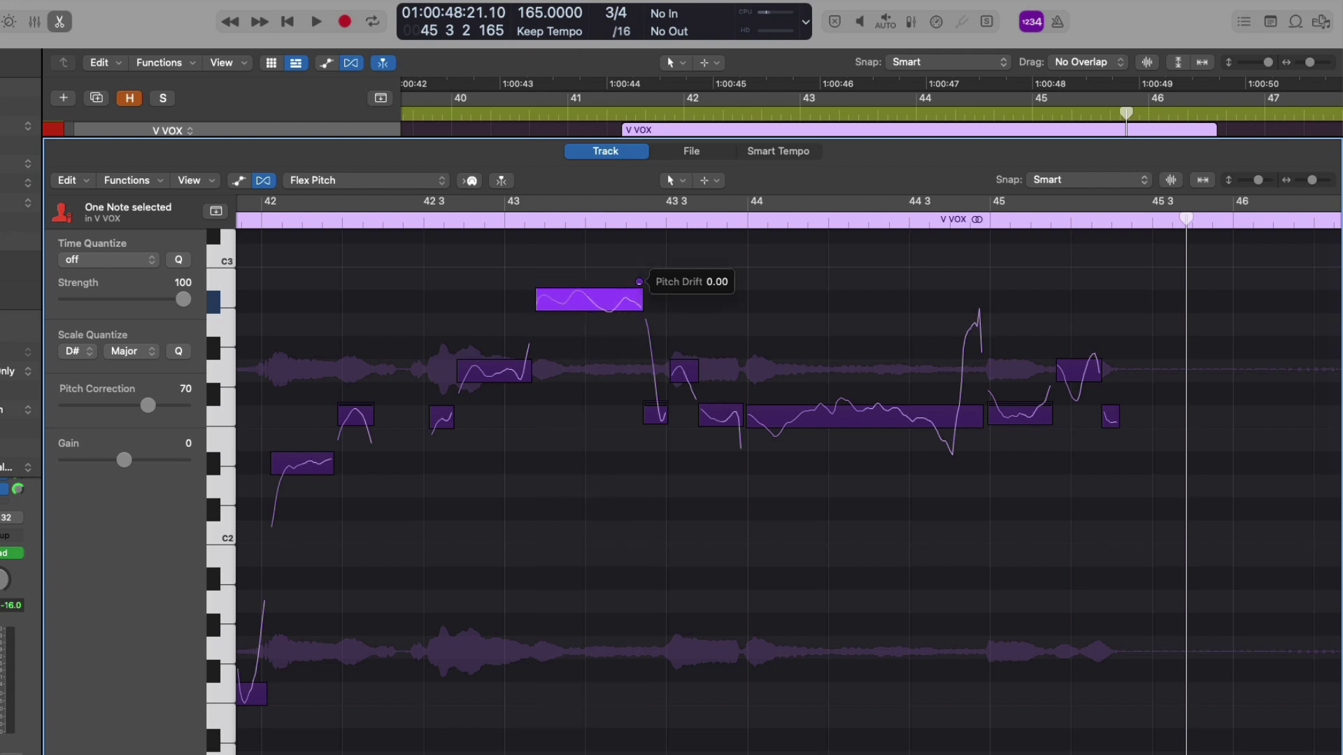
pyautogui.moveTo(640, 283); pyautogui.dragTo(642, 278)
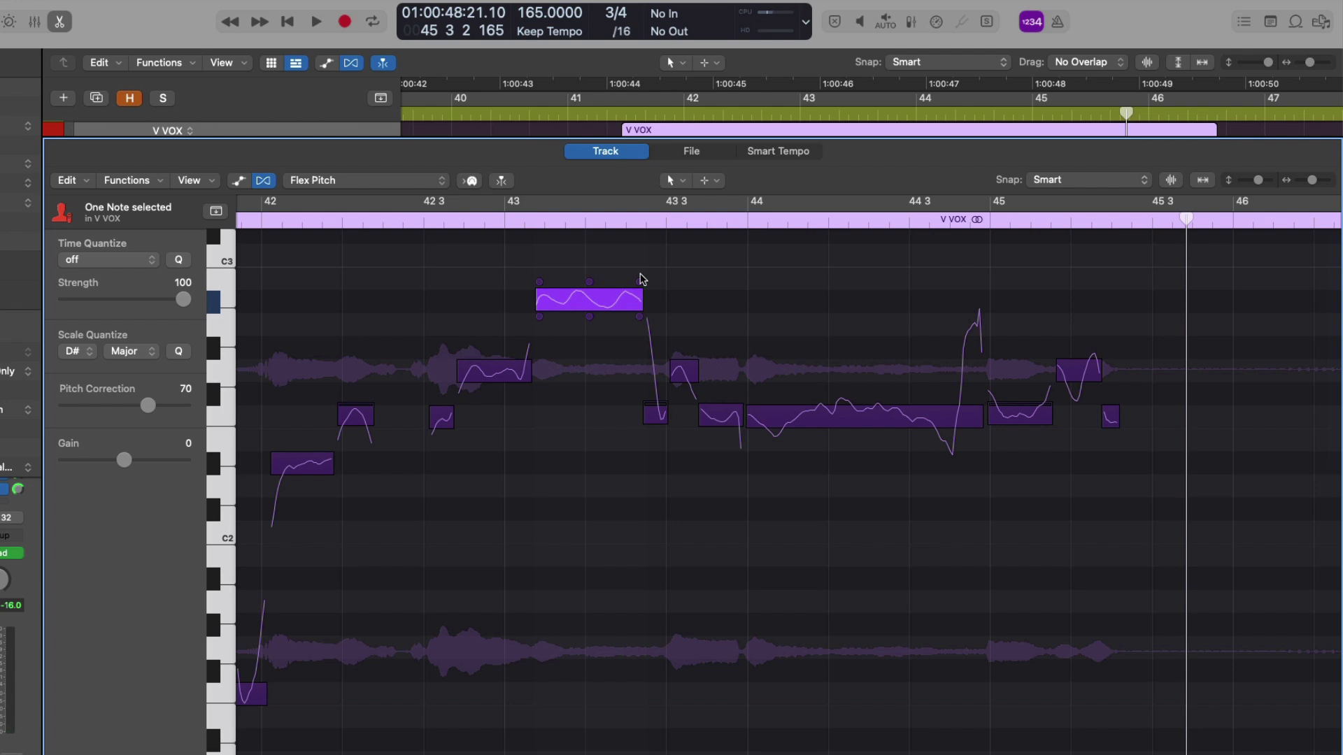
pyautogui.press('space')
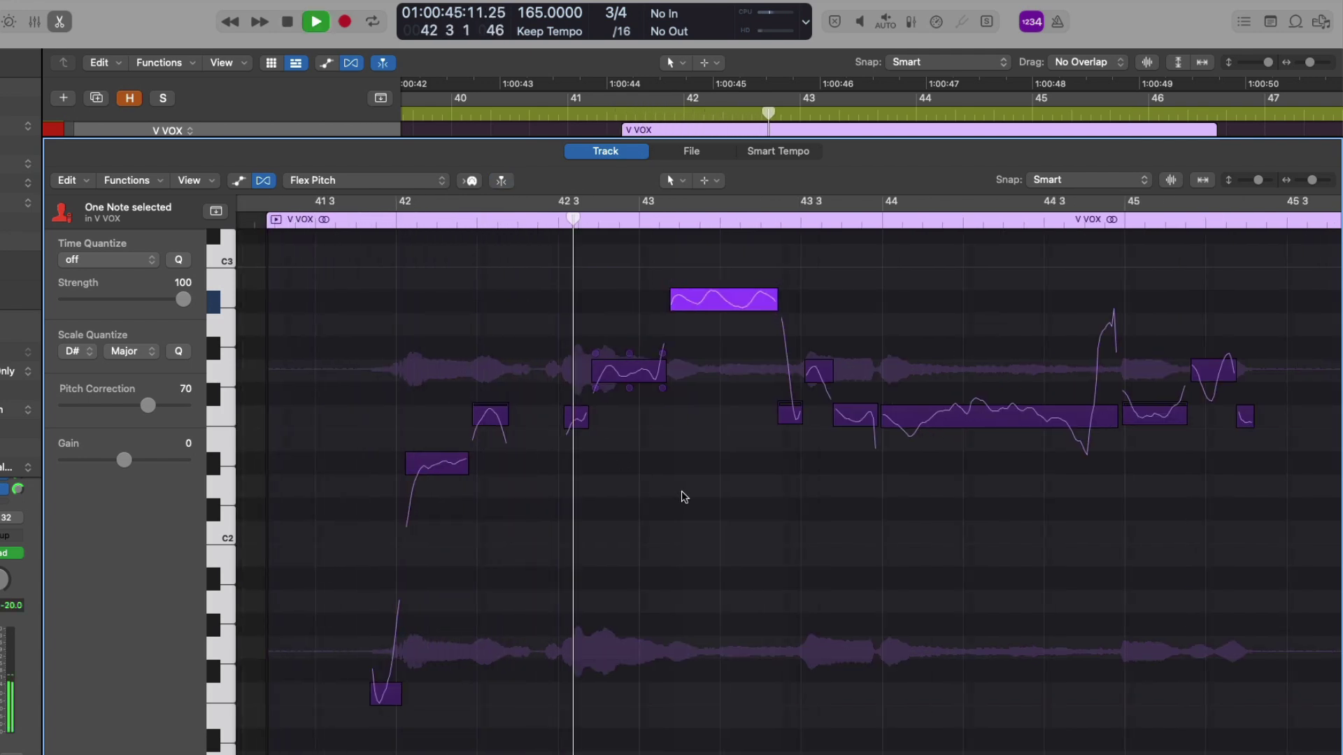
pyautogui.press('space')
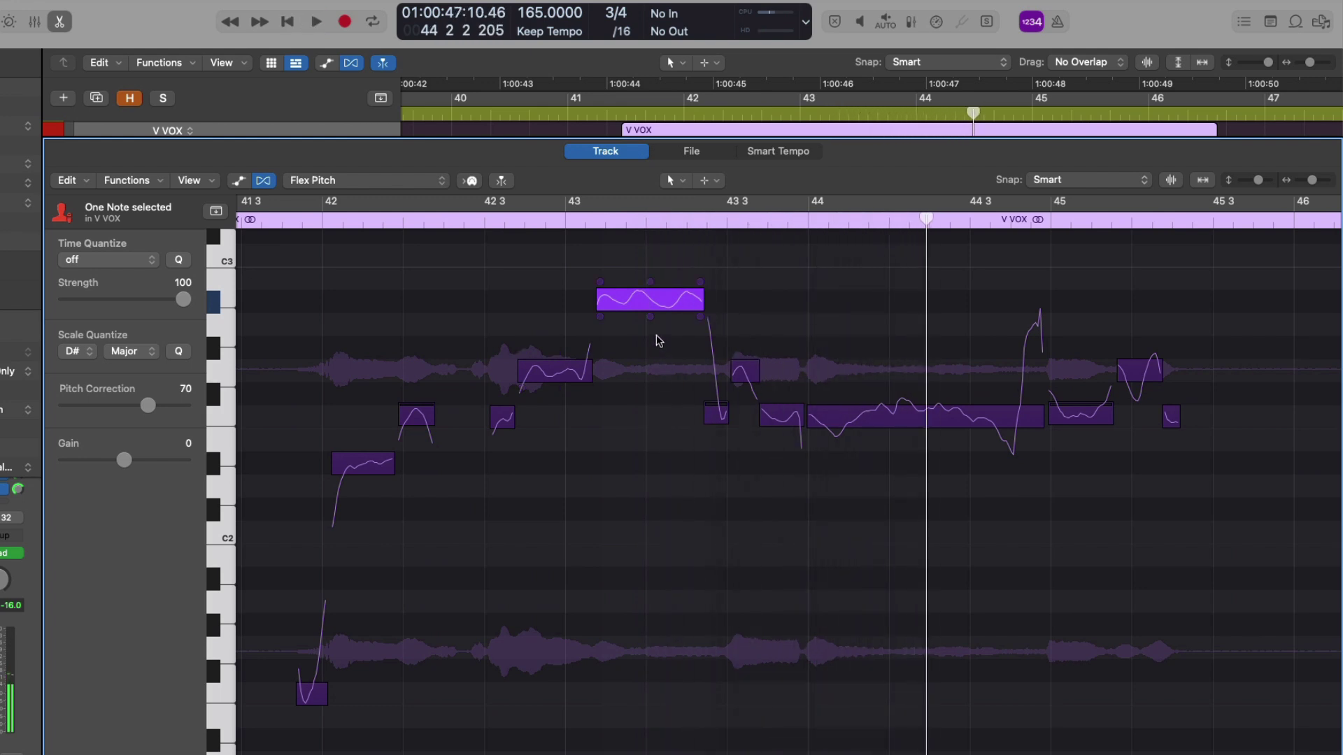
# Lower the high note's fine pitch to -5 cents, replay from bar 41, then select the long note
pyautogui.moveTo(654, 293)
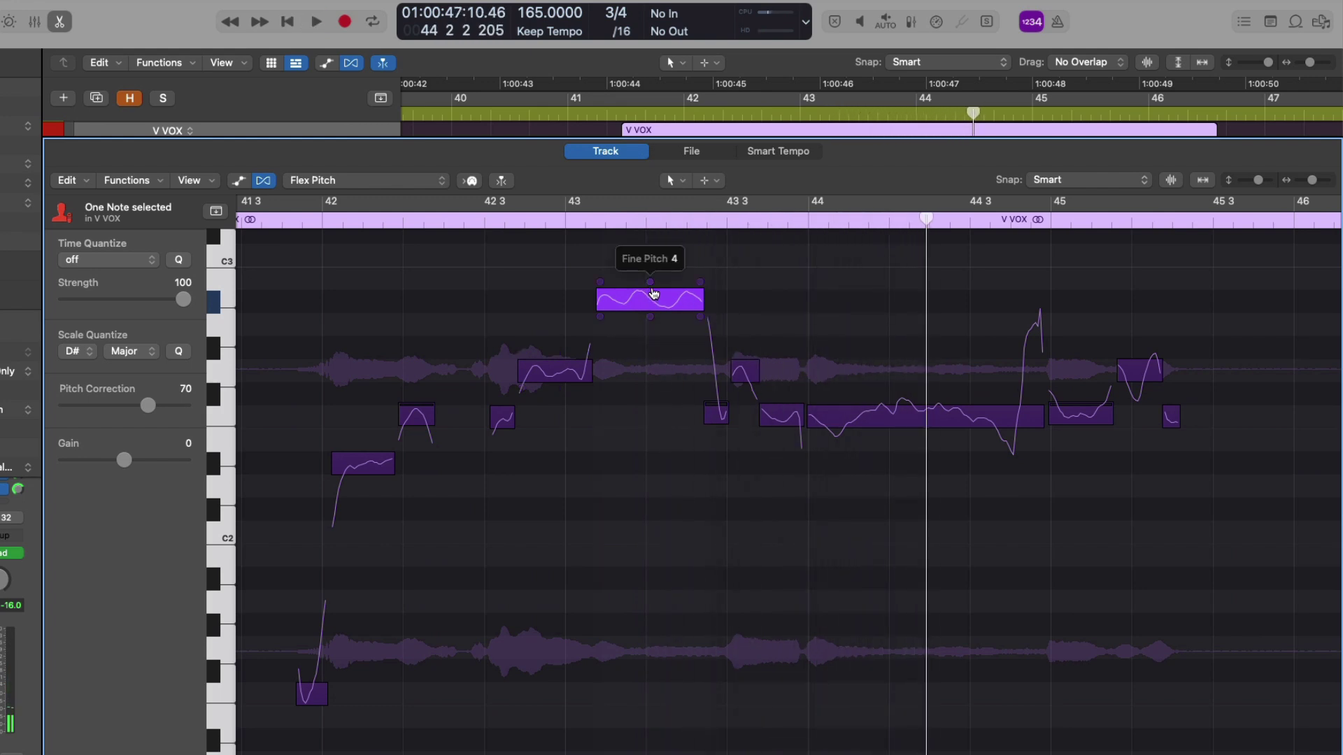
pyautogui.moveTo(653, 293); pyautogui.dragTo(647, 408)
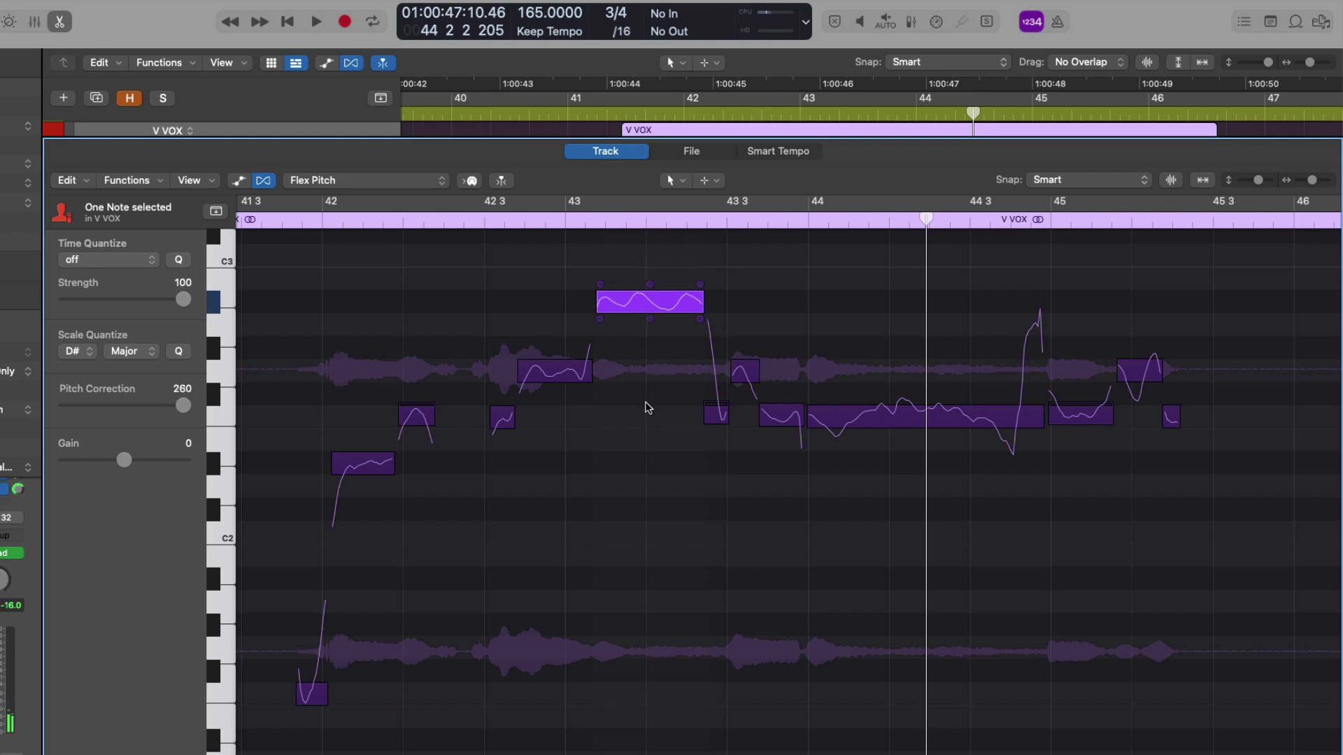
pyautogui.press('space')
pyautogui.press('Left')
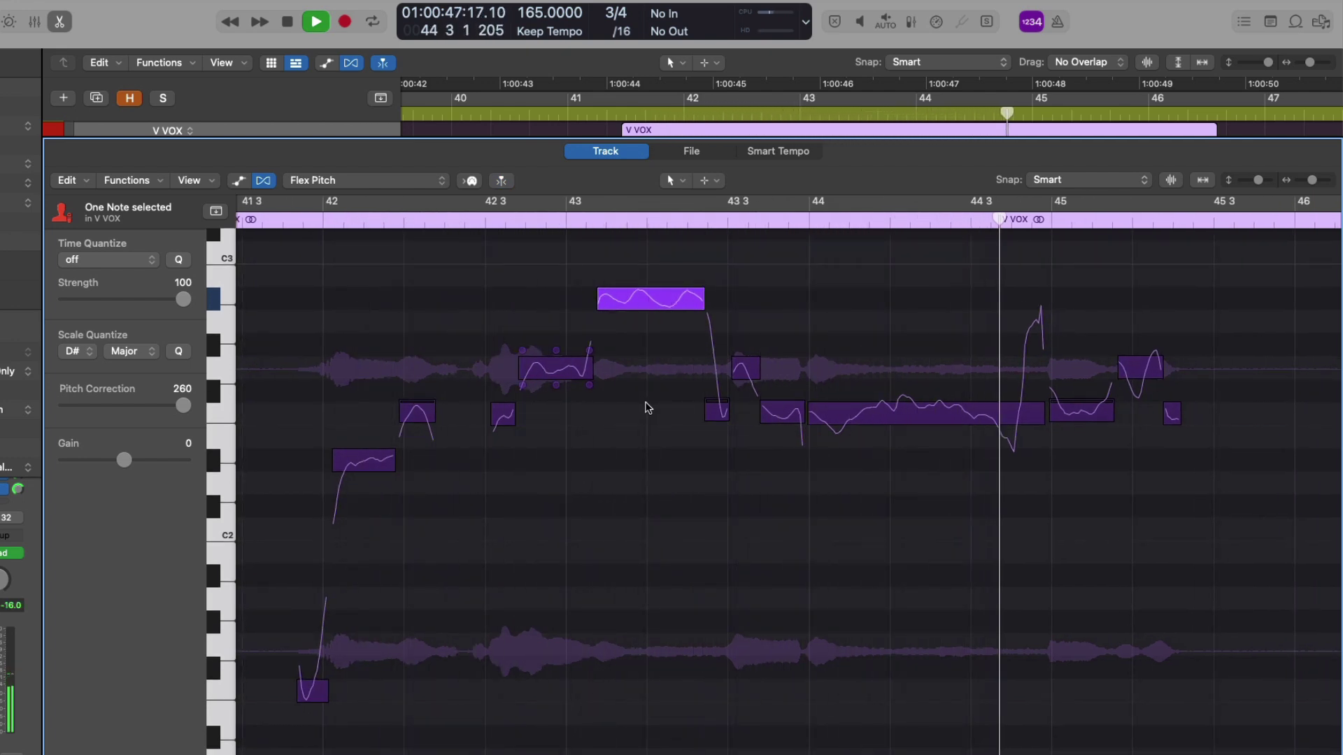
pyautogui.press('space')
pyautogui.click(747, 420)
pyautogui.hscroll(4, 746, 413)
# Cut the long bar 44 note's vibrato to 54% and bring its pitch drift to 0.00
pyautogui.click(745, 410)
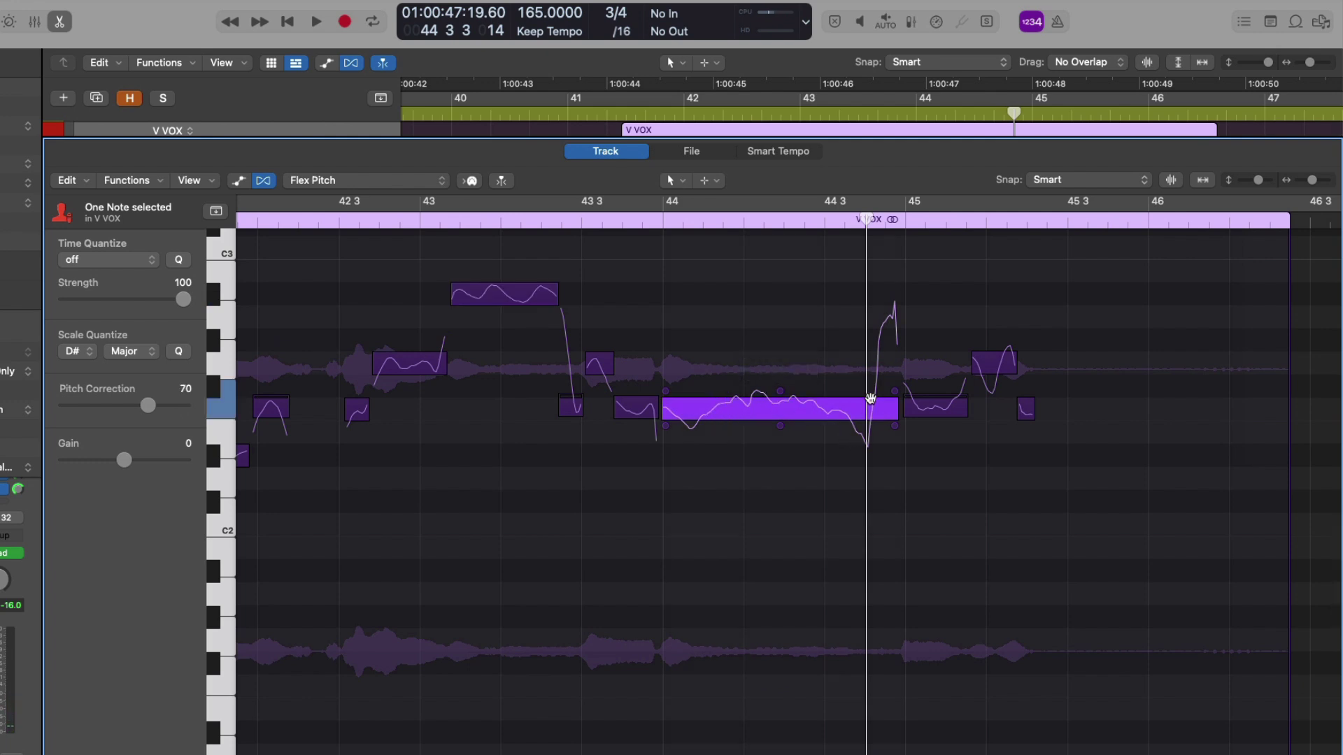
pyautogui.moveTo(781, 432)
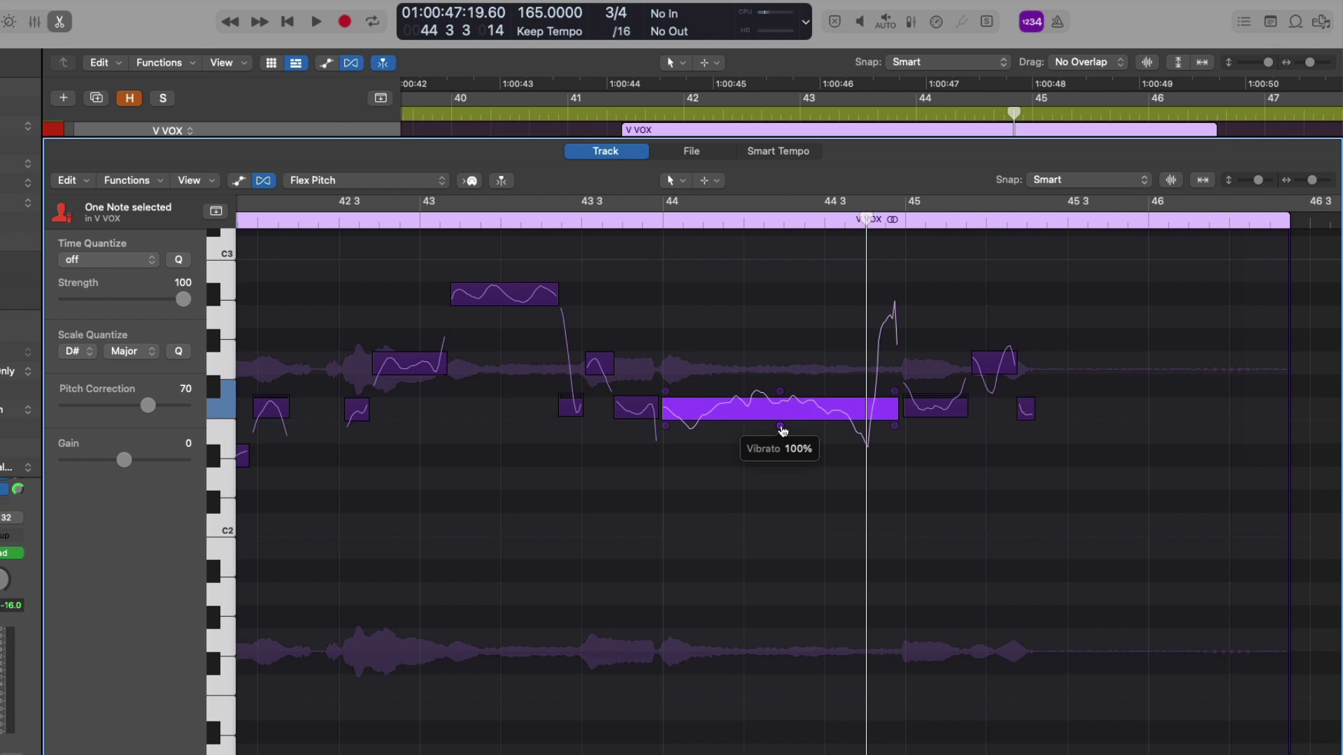
pyautogui.moveTo(781, 428); pyautogui.dragTo(781, 417)
pyautogui.moveTo(665, 391)
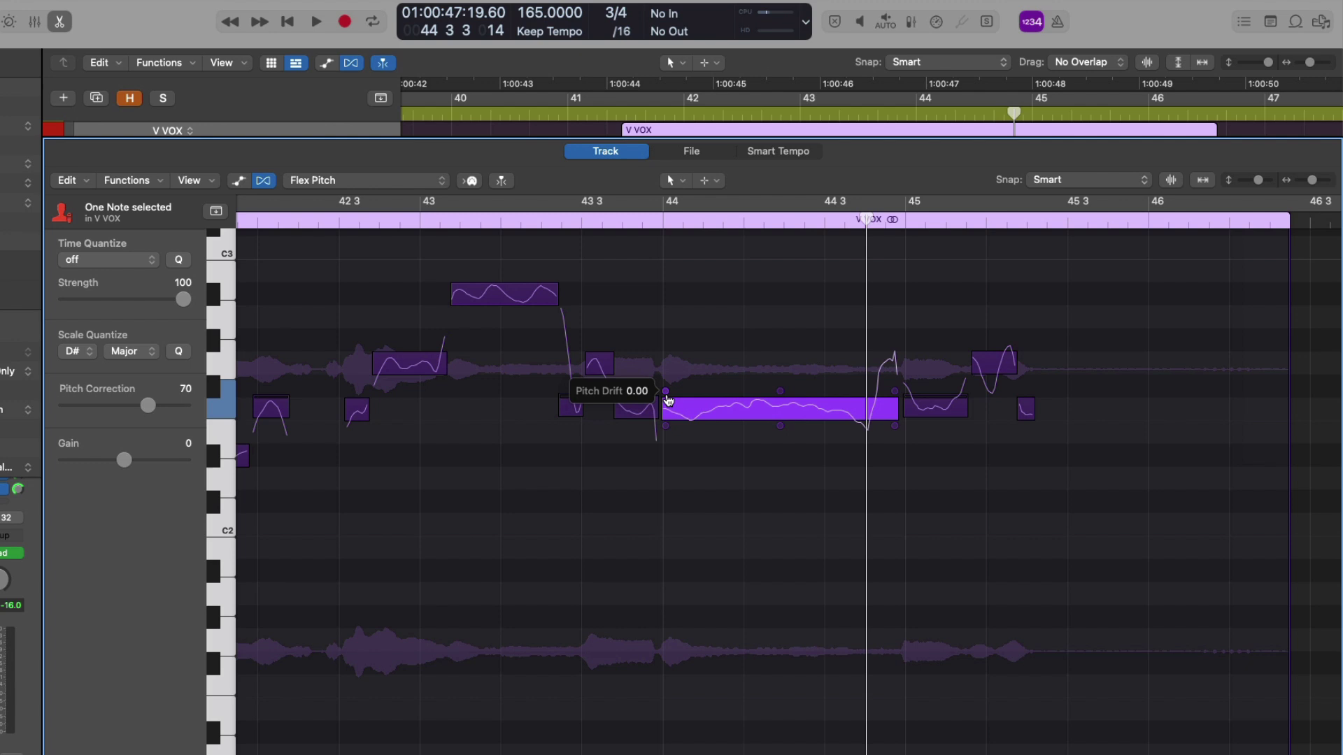
pyautogui.moveTo(665, 391); pyautogui.dragTo(665, 387)
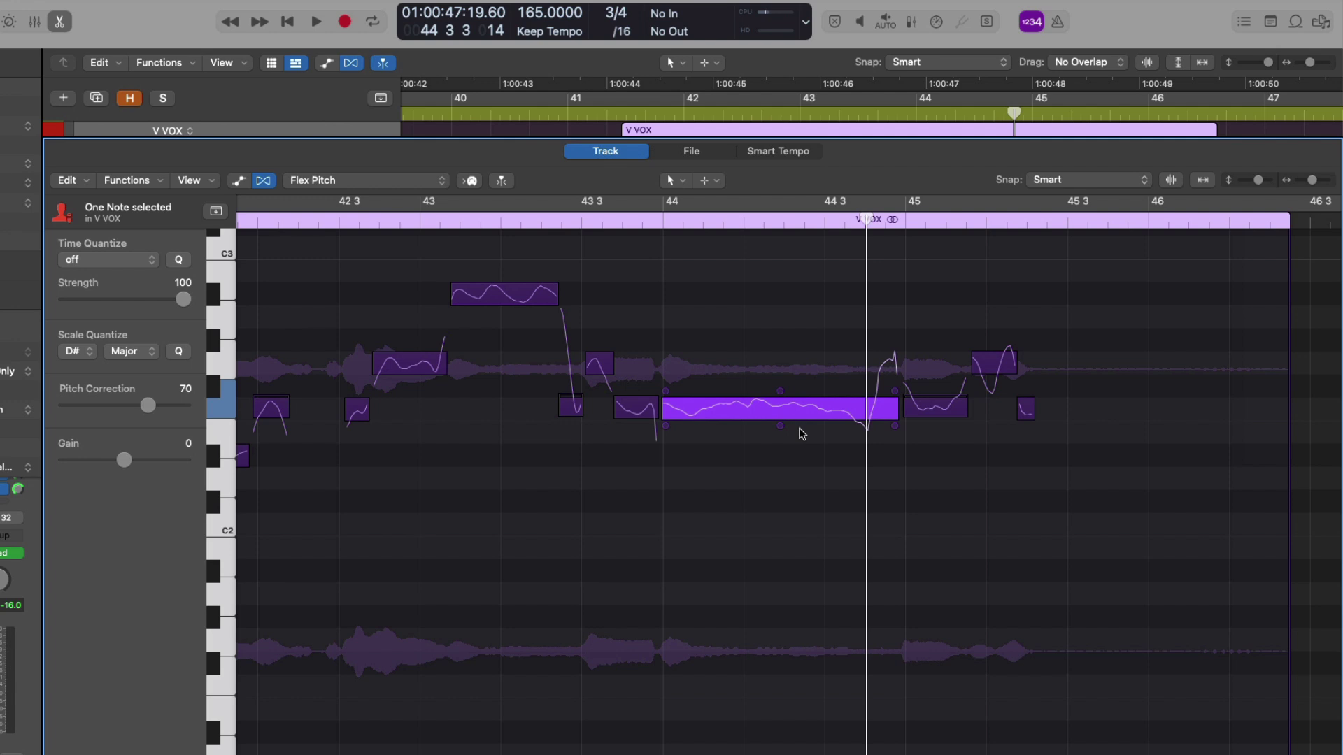
# Scissor the tail off the long bar 44 note, raise it, snap it to a semitone, and audition
pyautogui.click(716, 181)
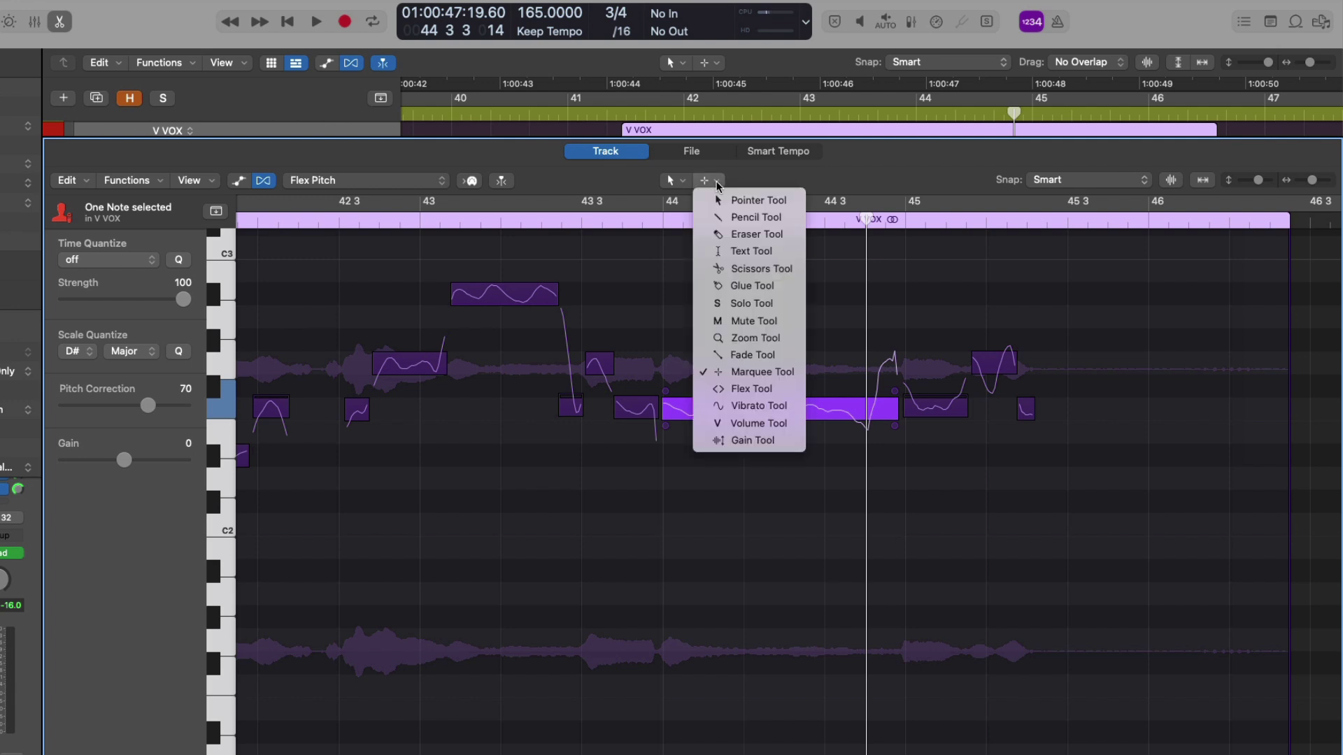
pyautogui.click(765, 270)
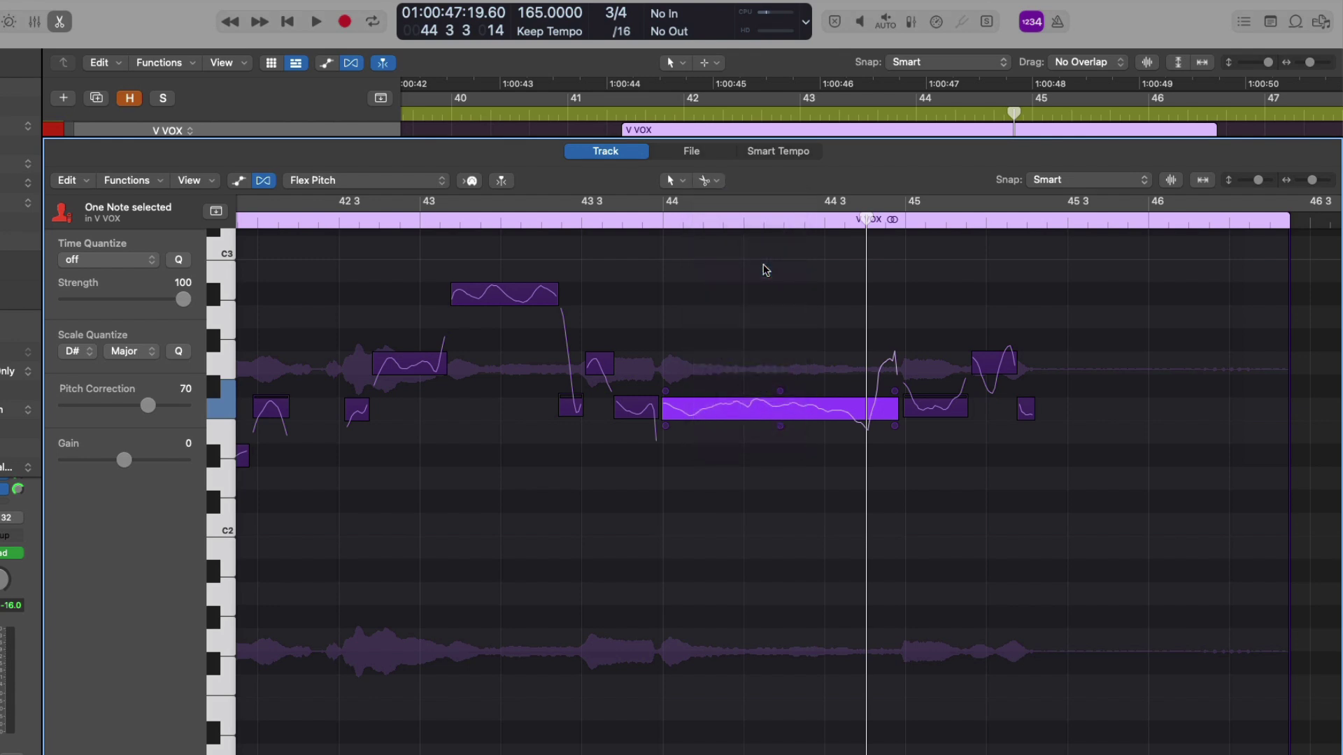
pyautogui.click(877, 393)
pyautogui.moveTo(879, 393); pyautogui.dragTo(882, 336)
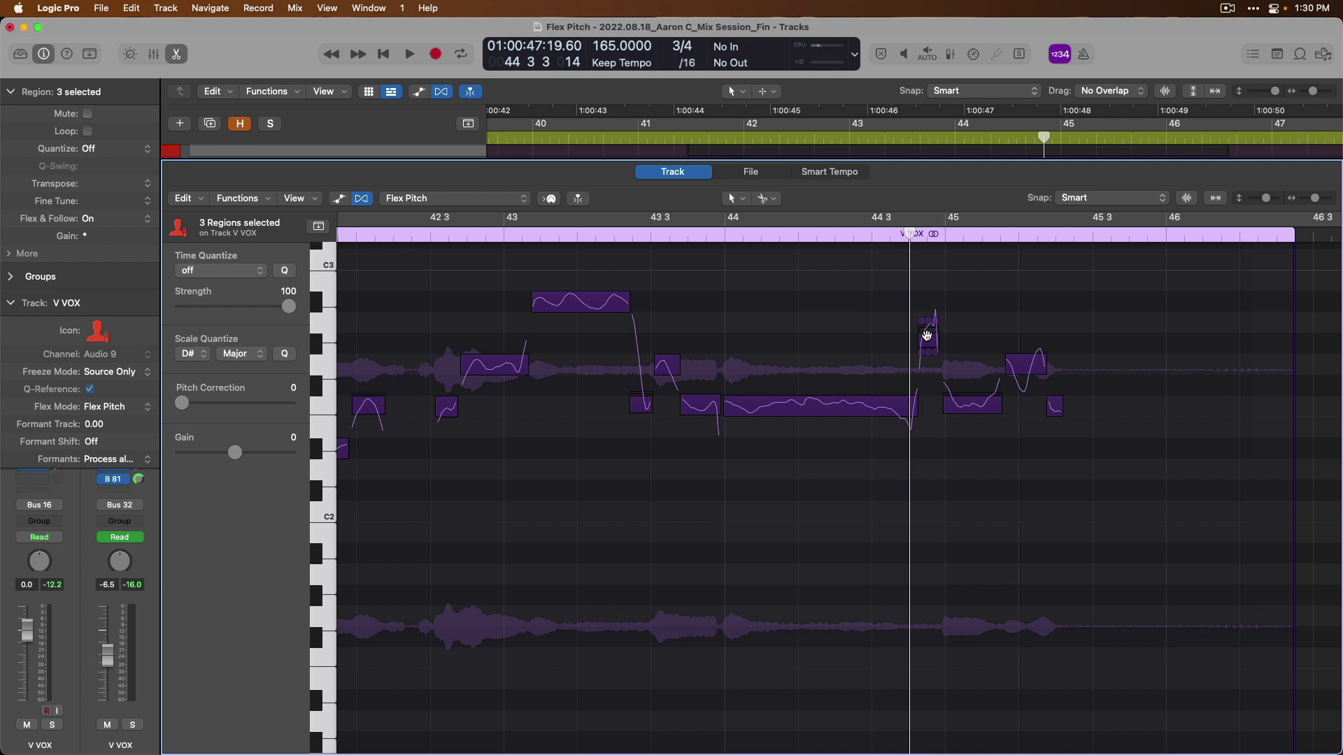
pyautogui.doubleClick(927, 335)
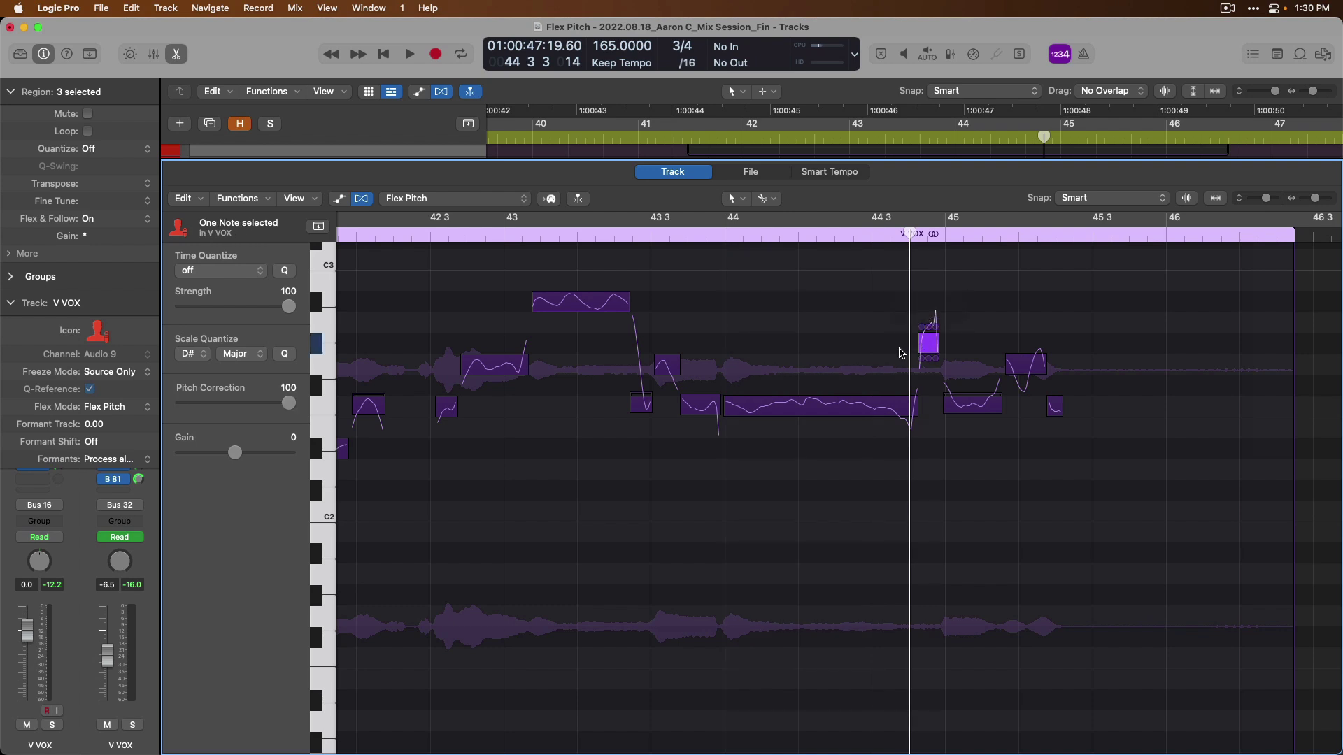
pyautogui.press('space')
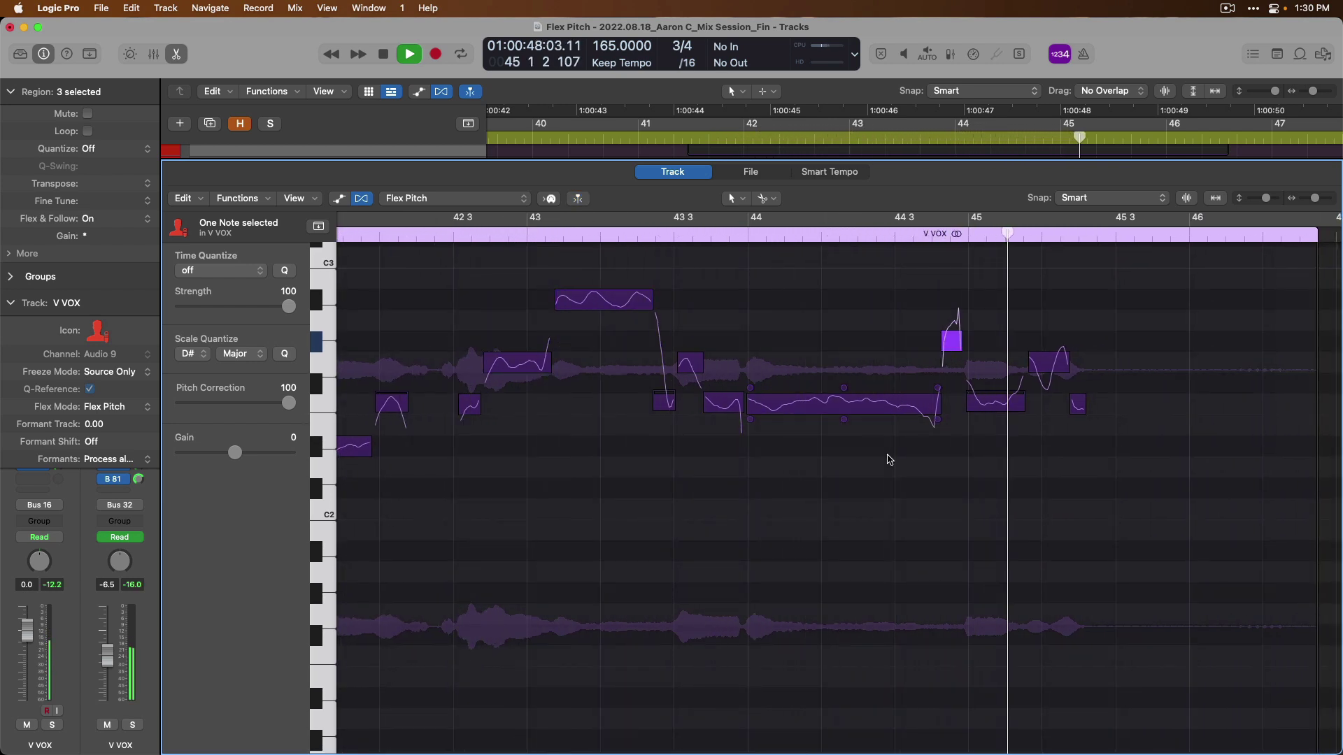
pyautogui.press('space')
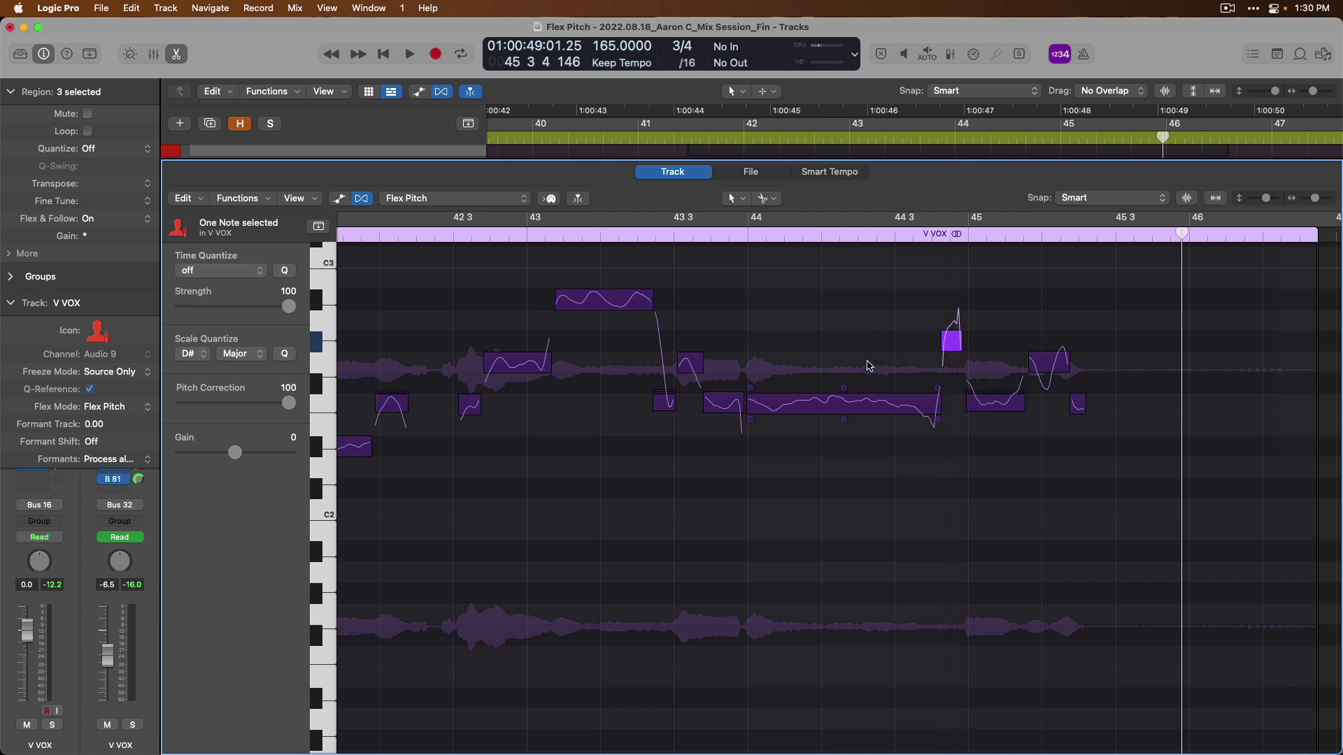
pyautogui.moveTo(879, 340); pyautogui.dragTo(953, 428)
pyautogui.click(762, 203)
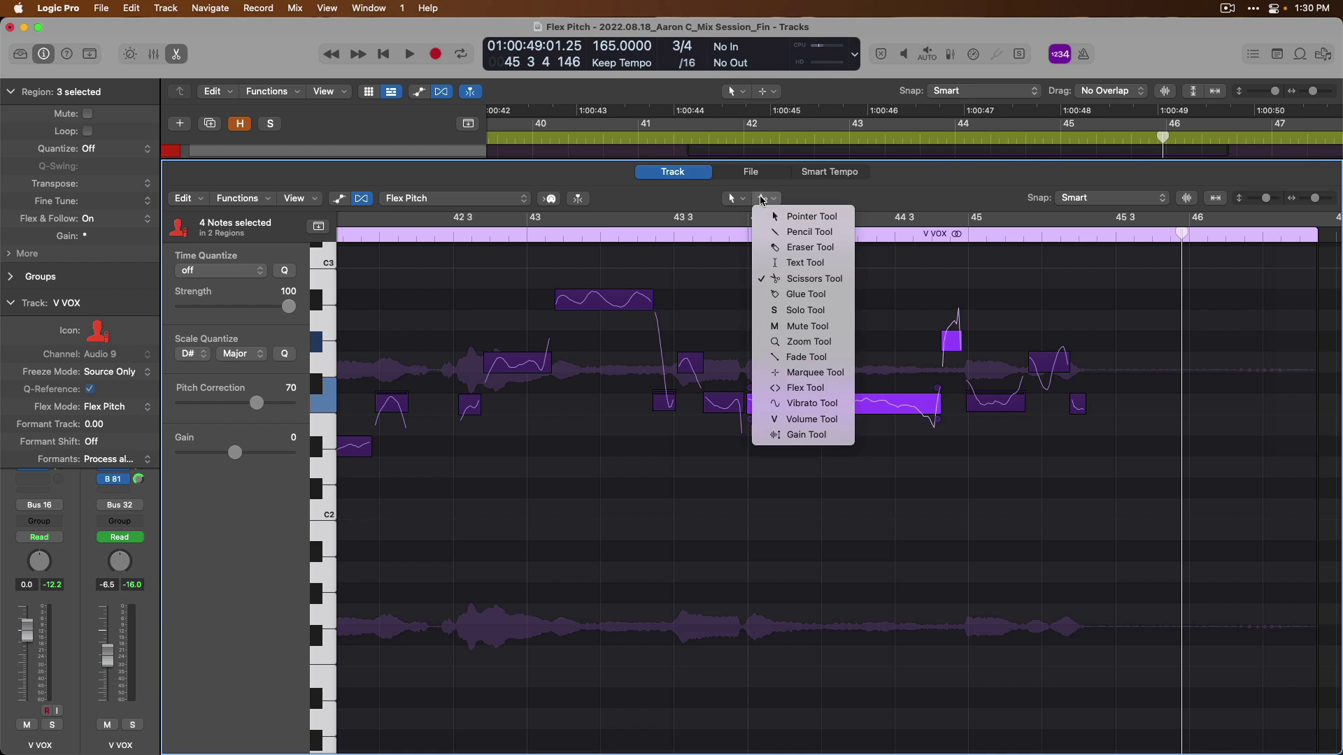
pyautogui.click(828, 294)
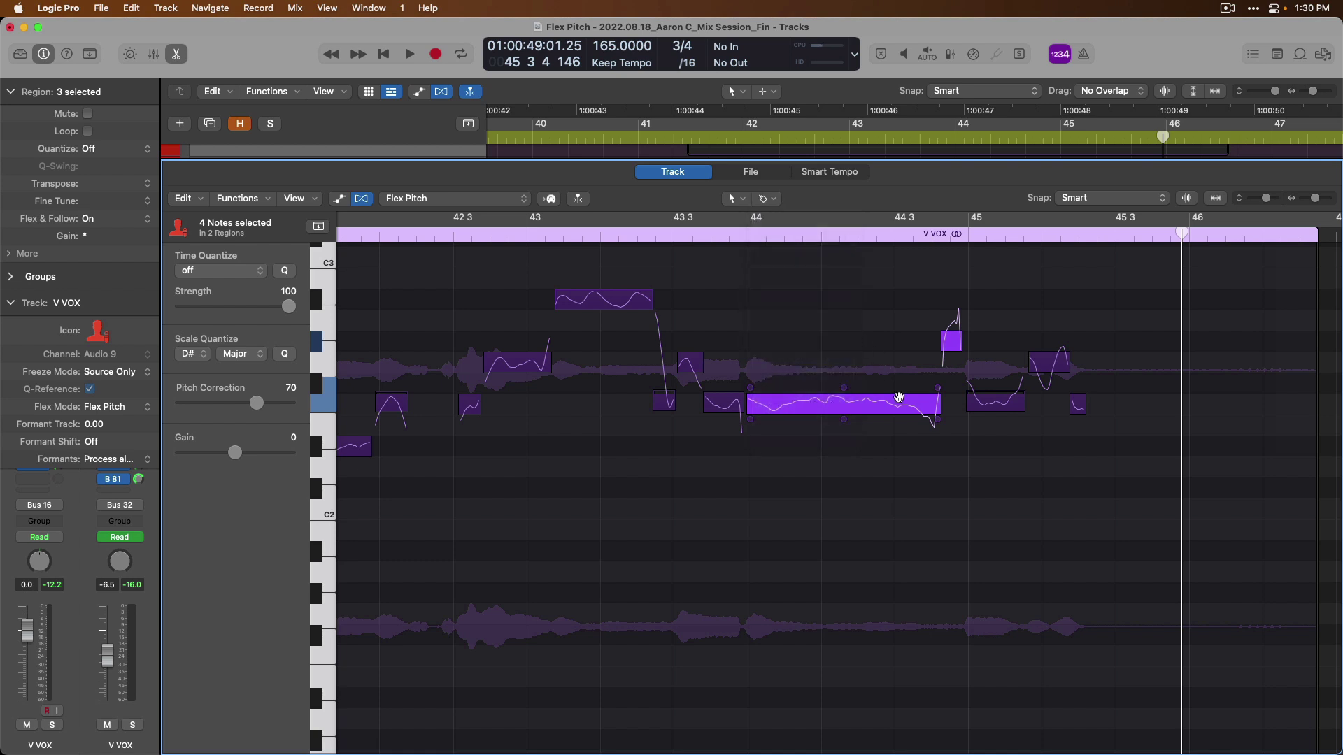
pyautogui.click(901, 401)
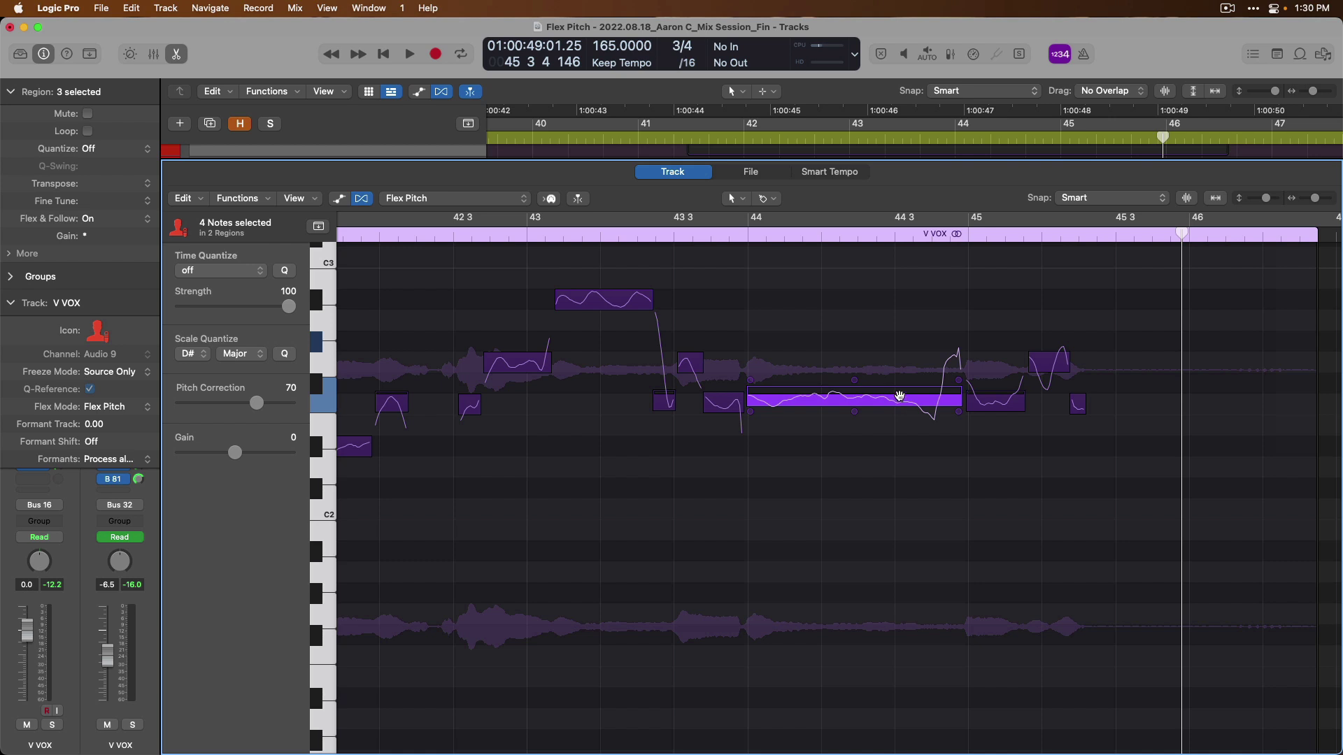
pyautogui.press('super+z')
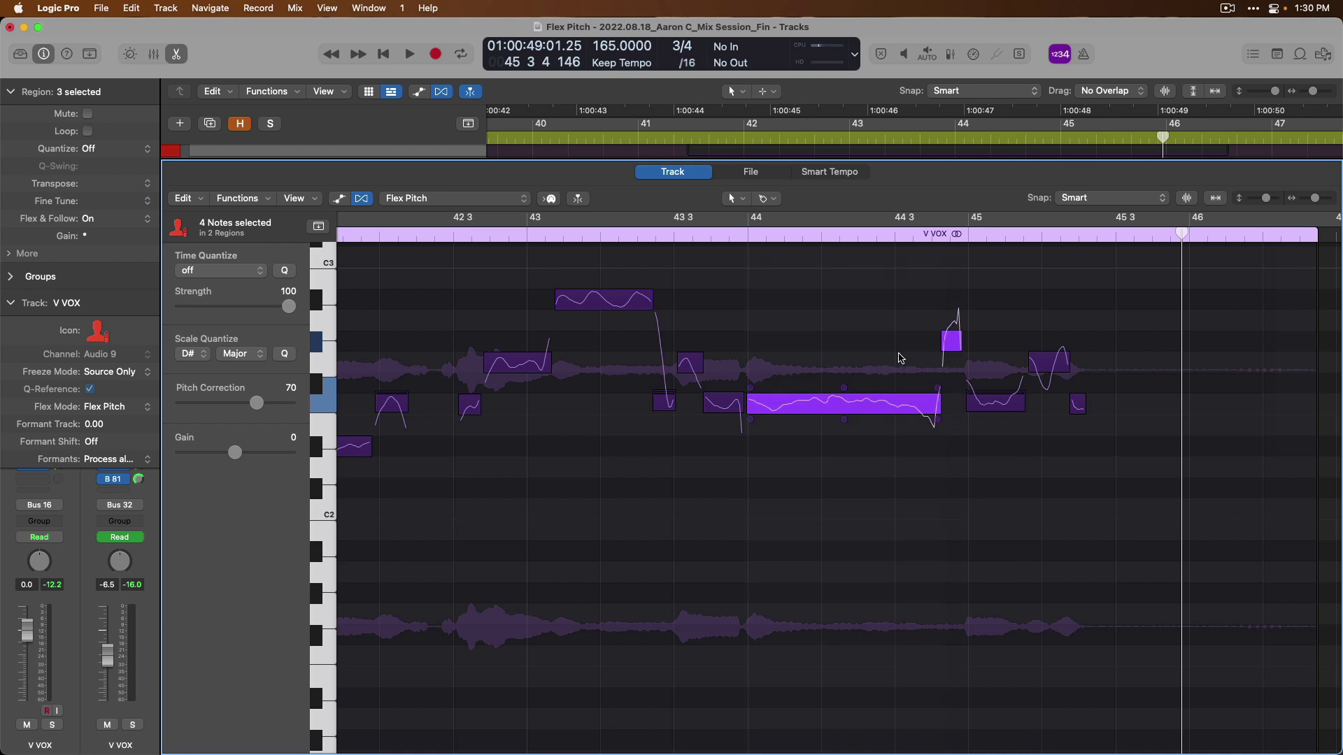
pyautogui.click(890, 452)
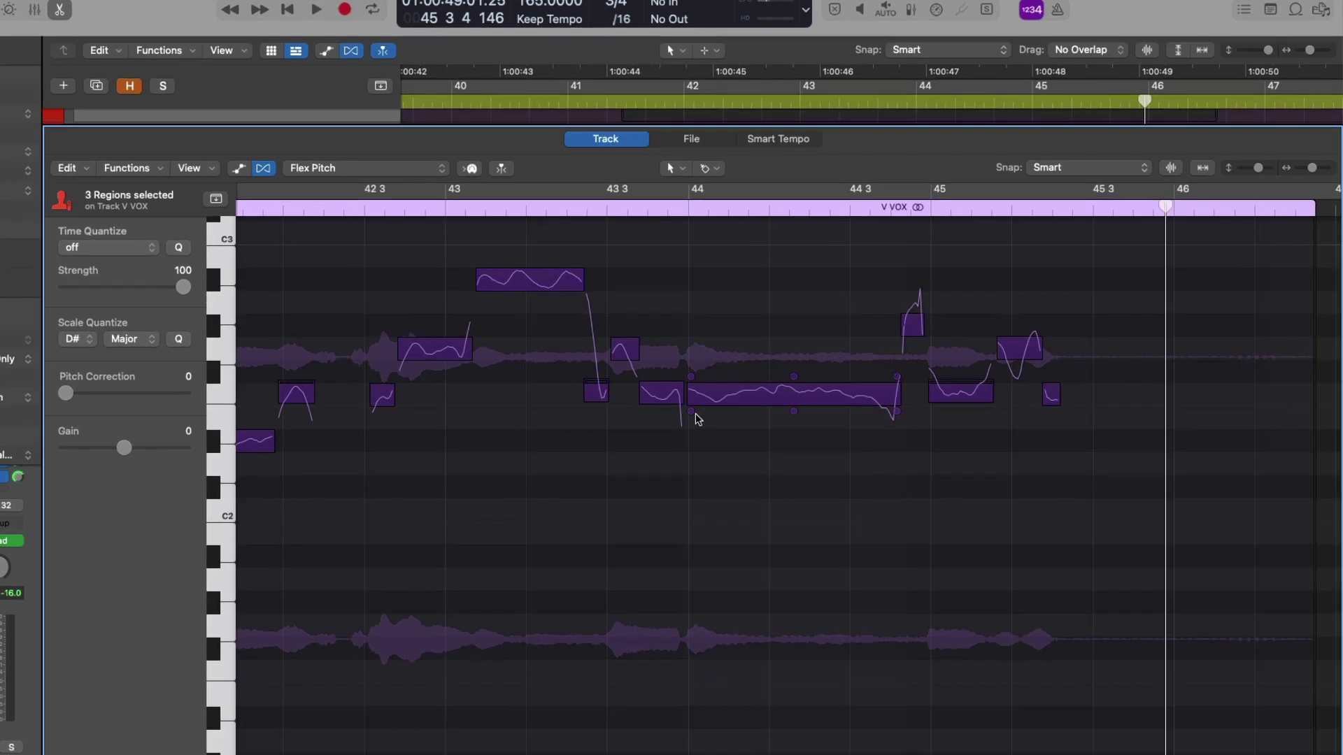
# Raise the long bar 44 note's gain to +2 dB, then to +3 dB with the Volume Tool
pyautogui.moveTo(693, 414); pyautogui.dragTo(694, 413)
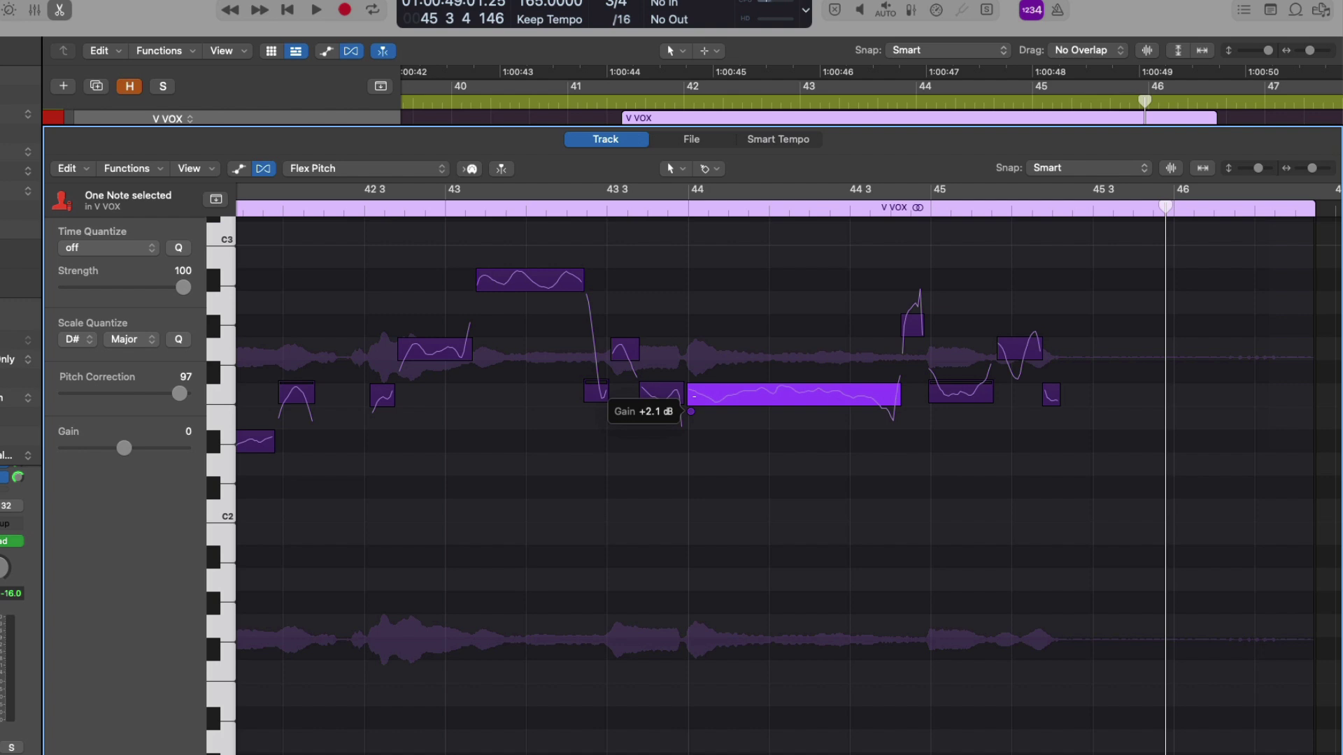
pyautogui.moveTo(691, 412); pyautogui.dragTo(691, 413)
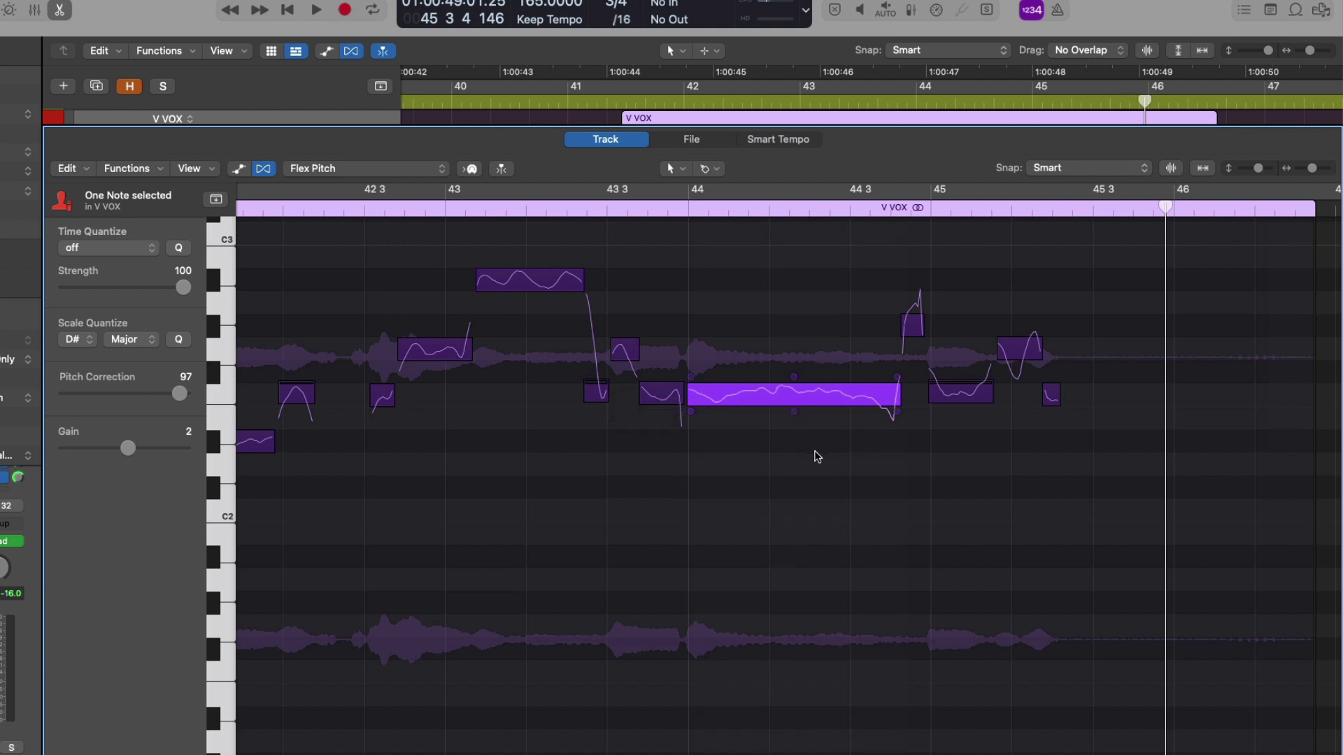
pyautogui.click(716, 169)
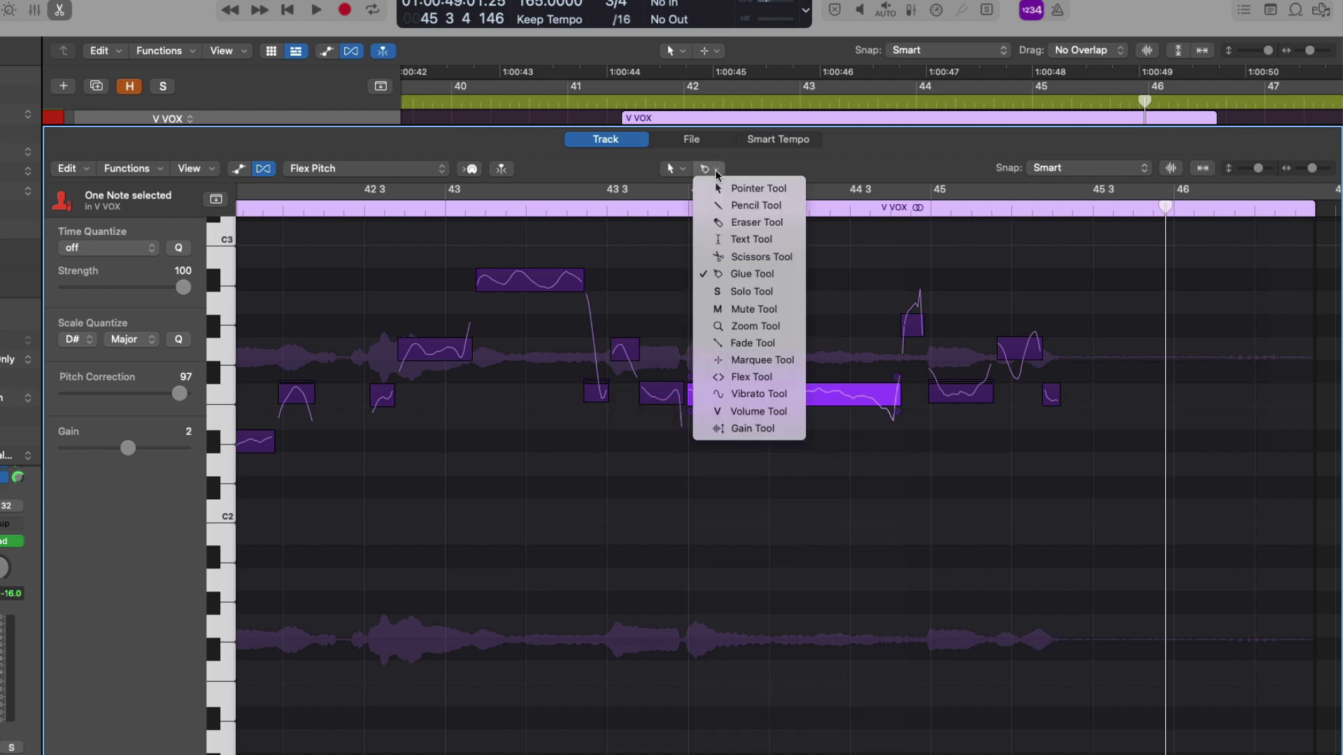
pyautogui.click(789, 415)
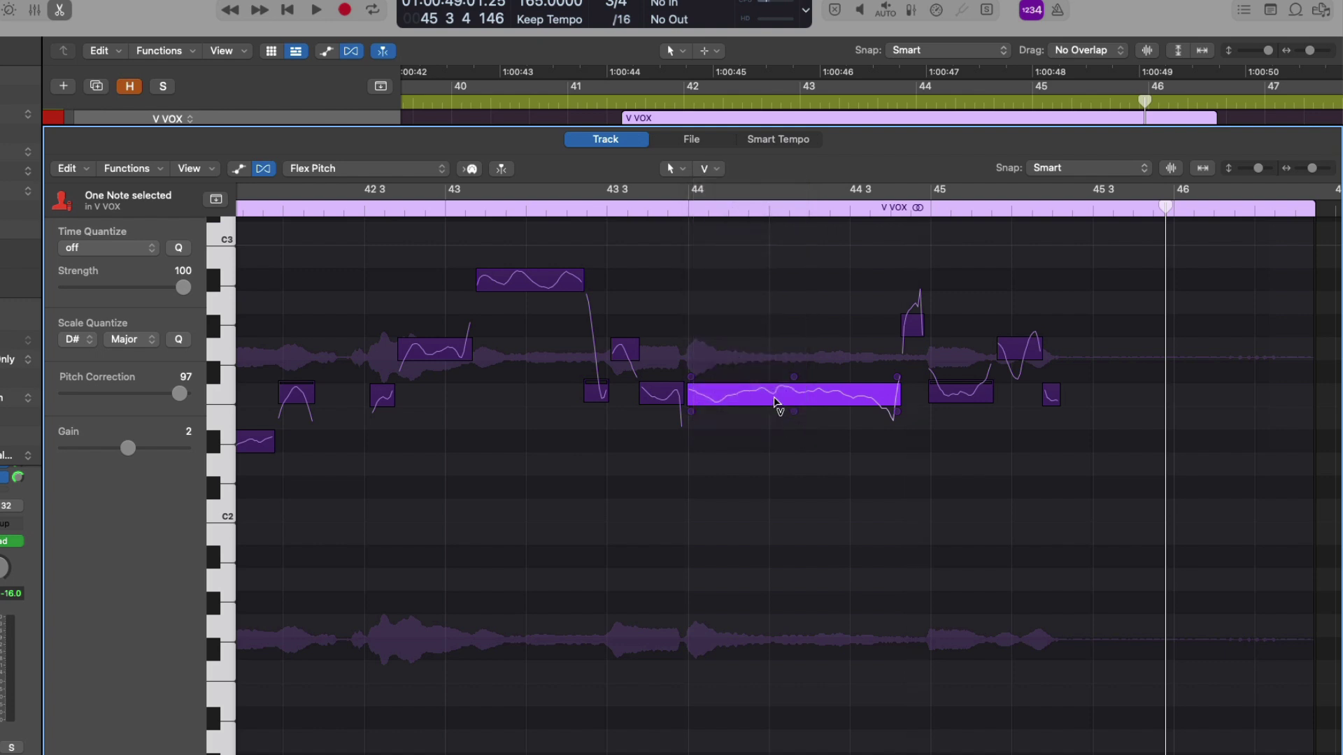
pyautogui.moveTo(777, 408); pyautogui.dragTo(772, 391)
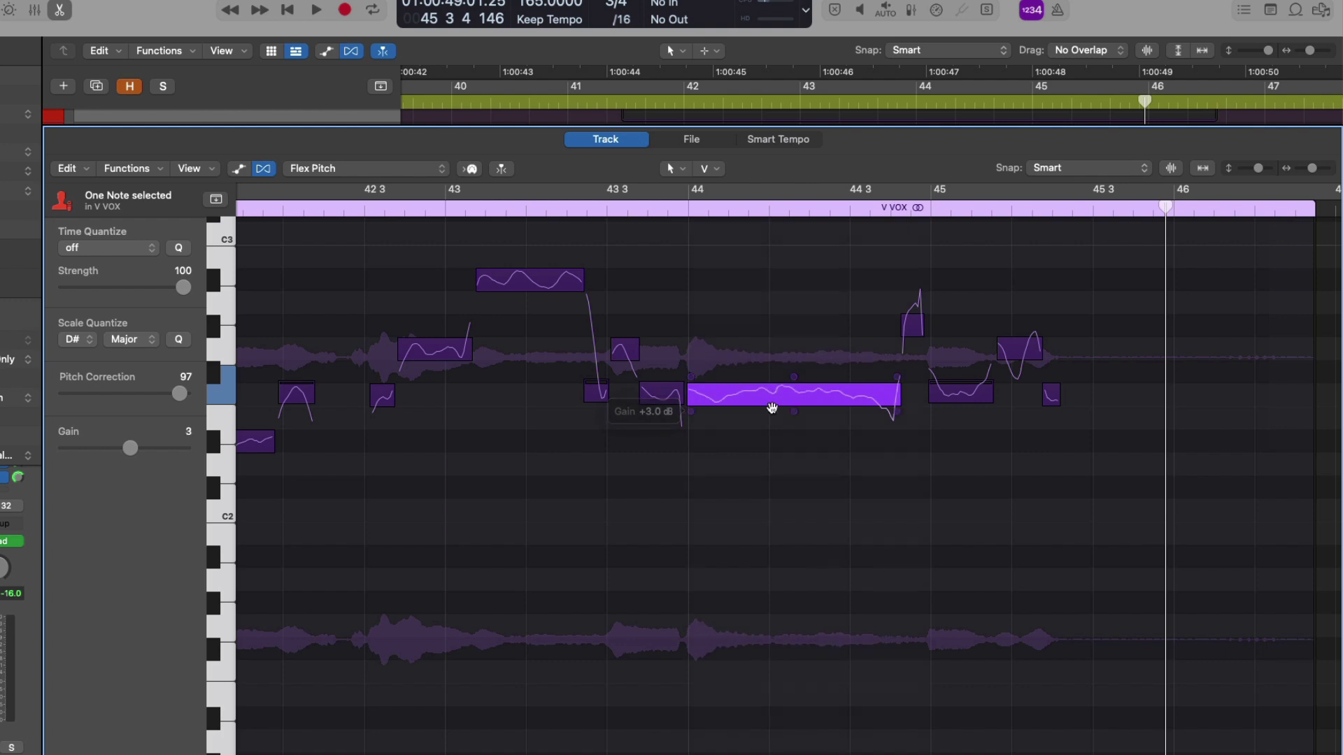
# Lessen the bar 43 high note's vibrato using the Vibrato Tool
pyautogui.click(718, 169)
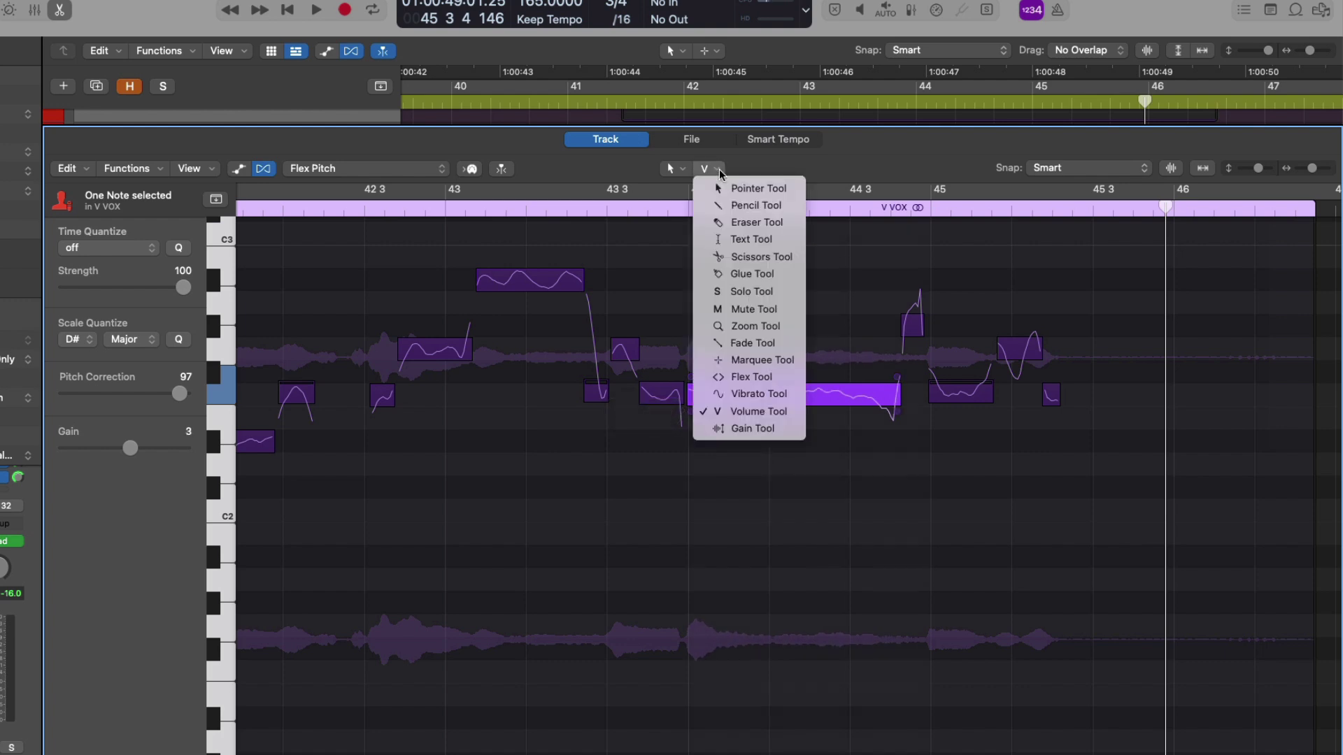
pyautogui.click(735, 394)
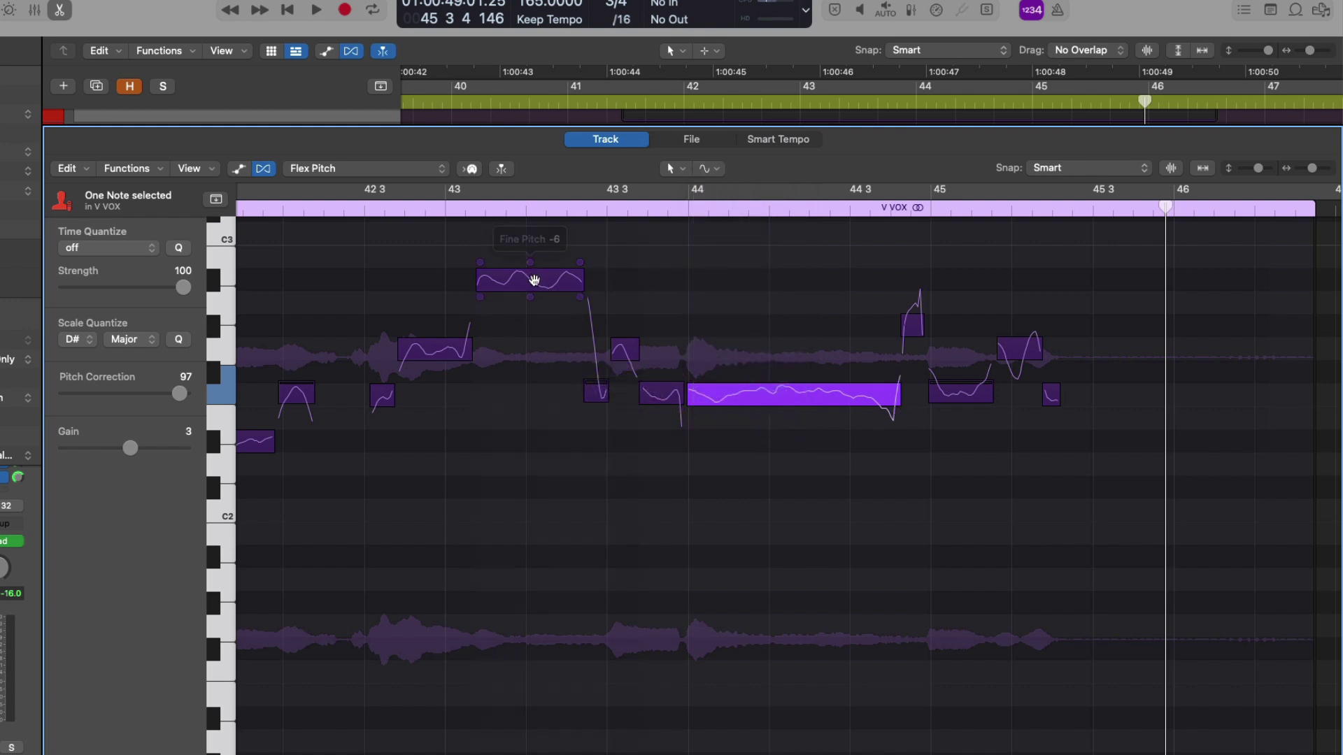
pyautogui.moveTo(532, 299)
pyautogui.moveTo(532, 299); pyautogui.dragTo(531, 323)
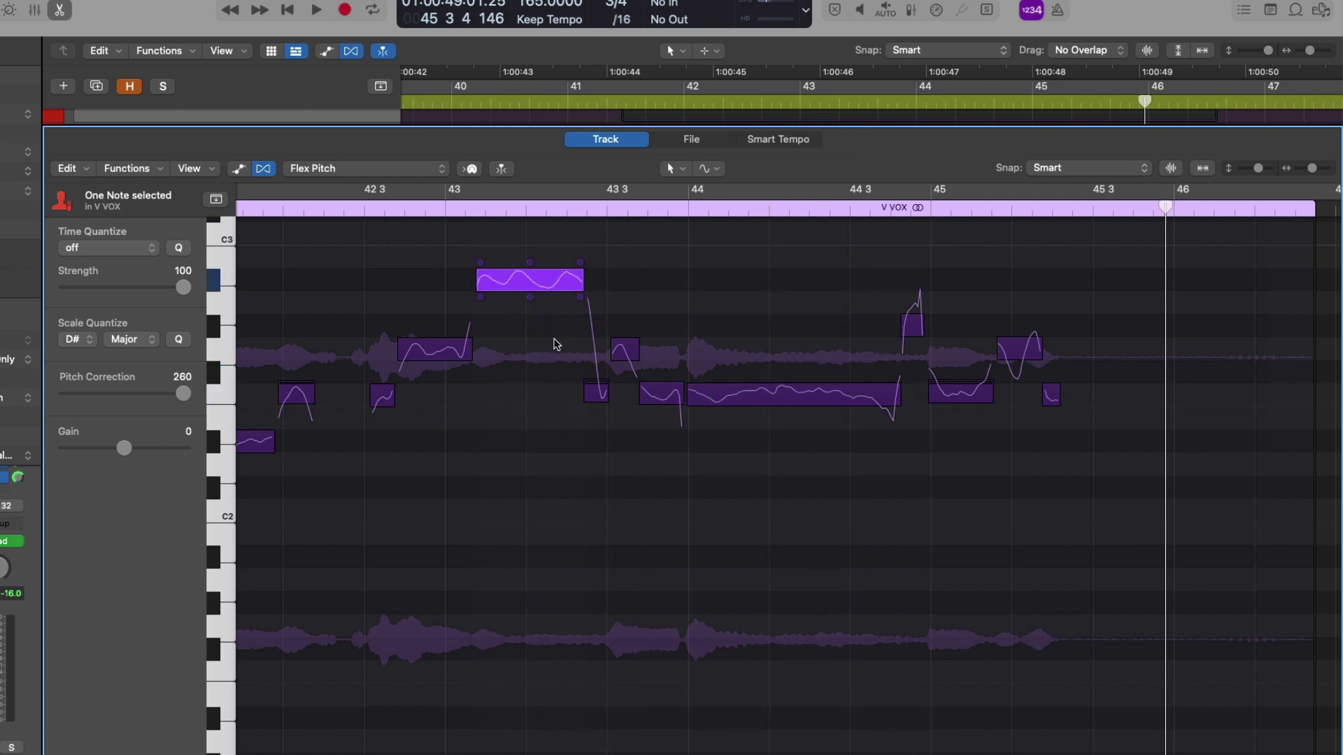
# Make the Scissors Tool the secondary editing tool via the T tool menu
pyautogui.moveTo(668, 318)
pyautogui.press('t')
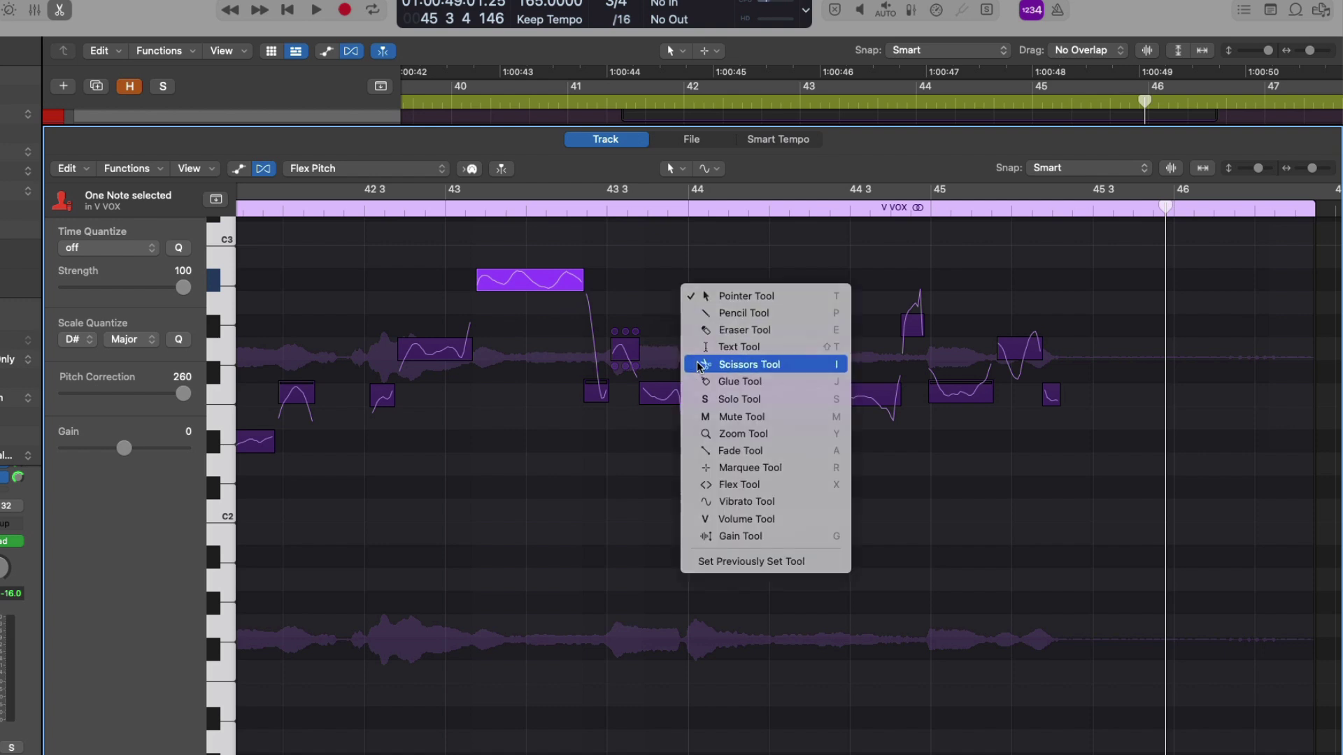
pyautogui.click(742, 364)
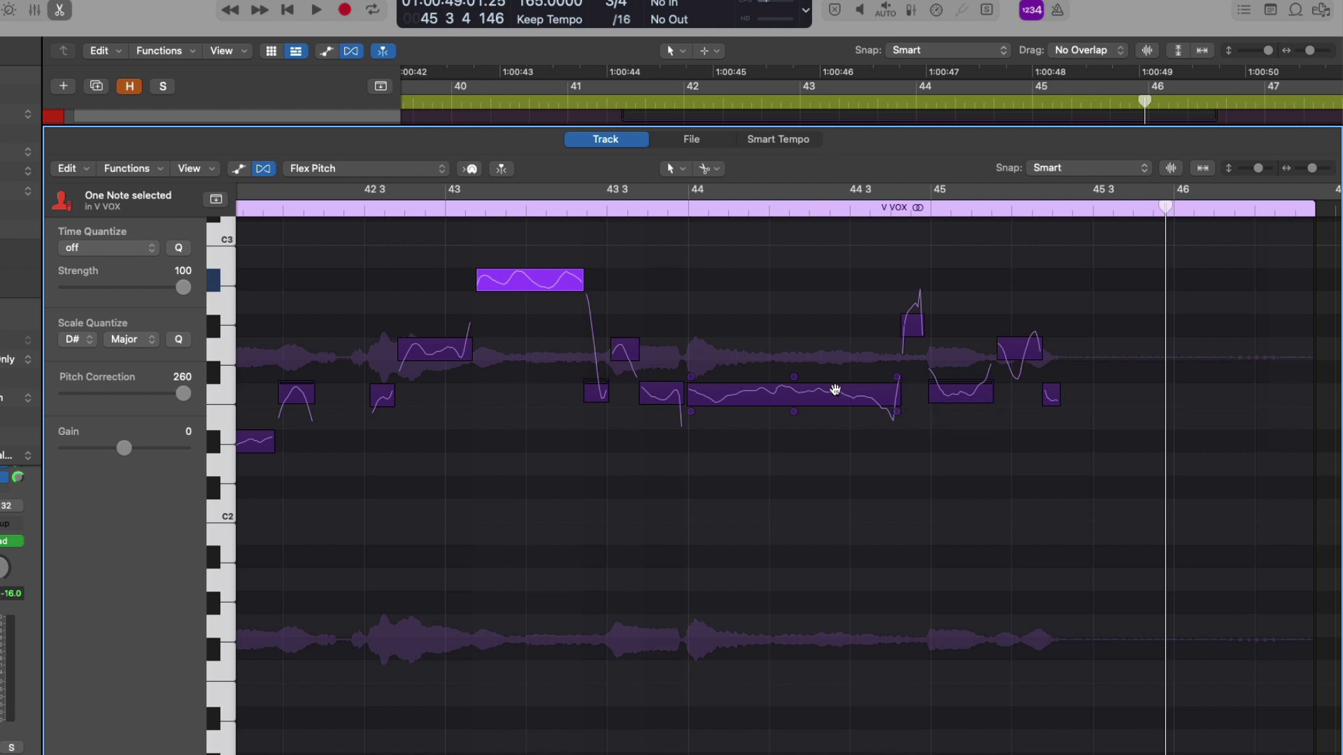
# Raise the long note about three semitones and audition the phrase from bar 43
pyautogui.moveTo(835, 389); pyautogui.dragTo(837, 260)
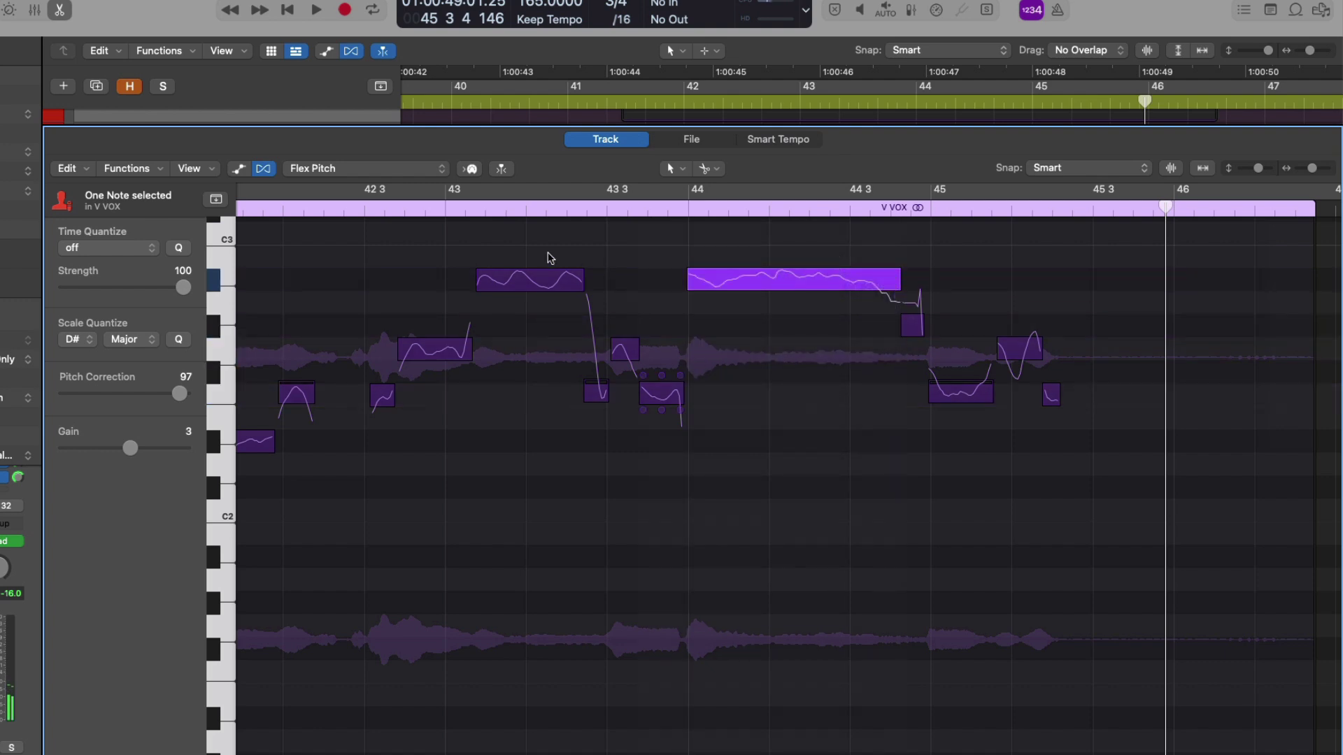
pyautogui.click(475, 208)
pyautogui.press('space')
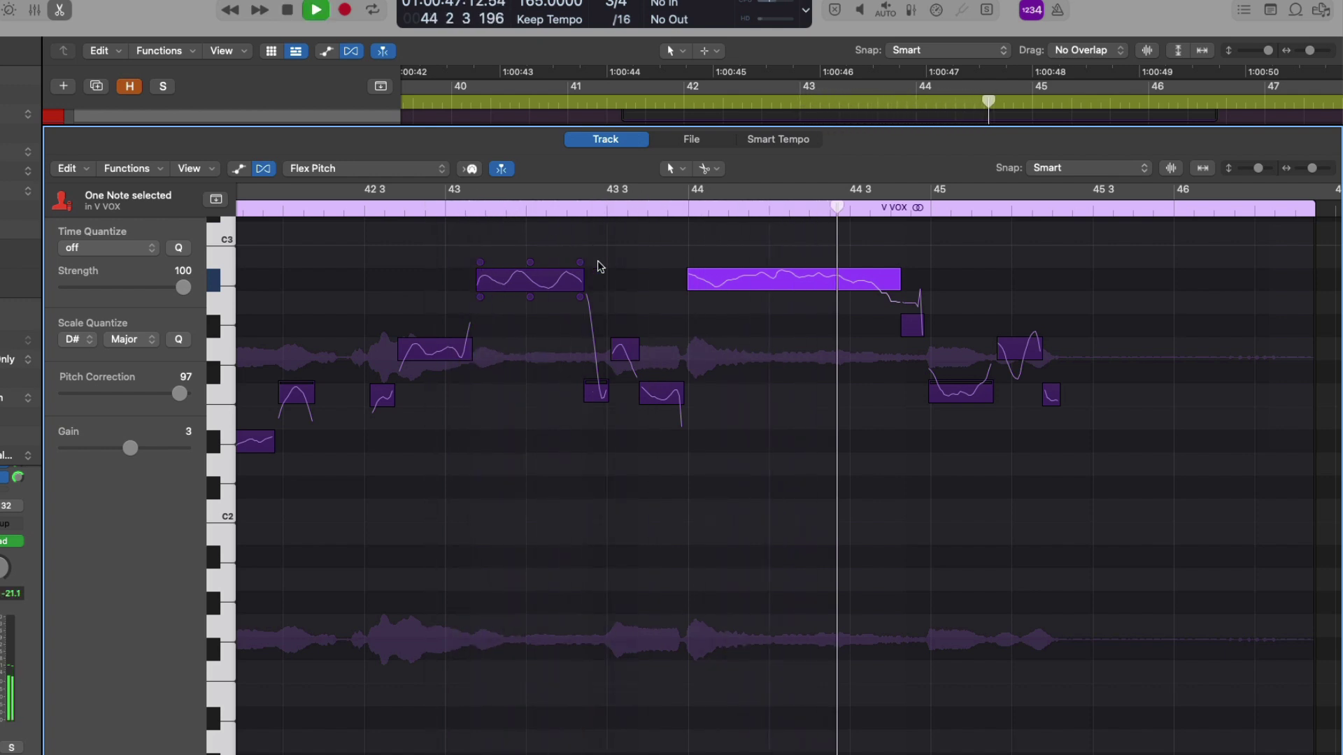
pyautogui.press('space')
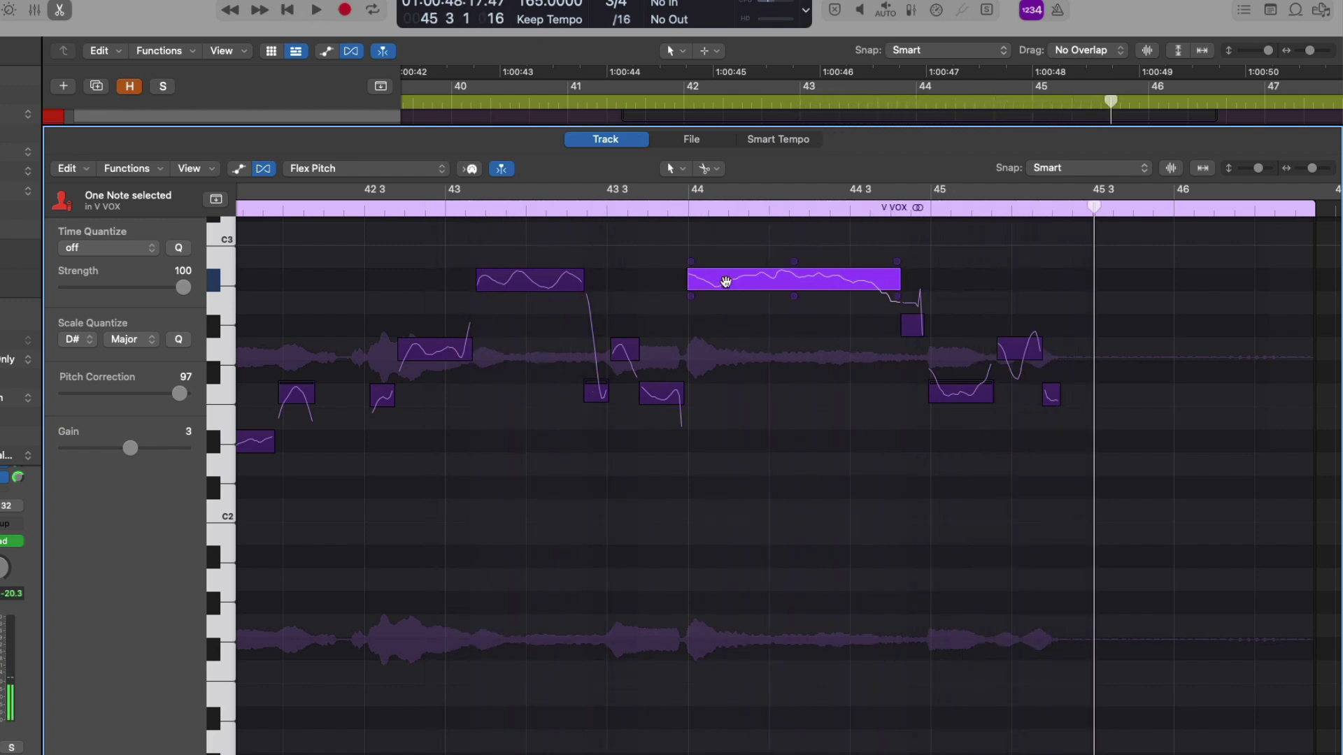
# Drop the long note down to C2 and play the phrase back
pyautogui.moveTo(726, 279); pyautogui.dragTo(733, 522)
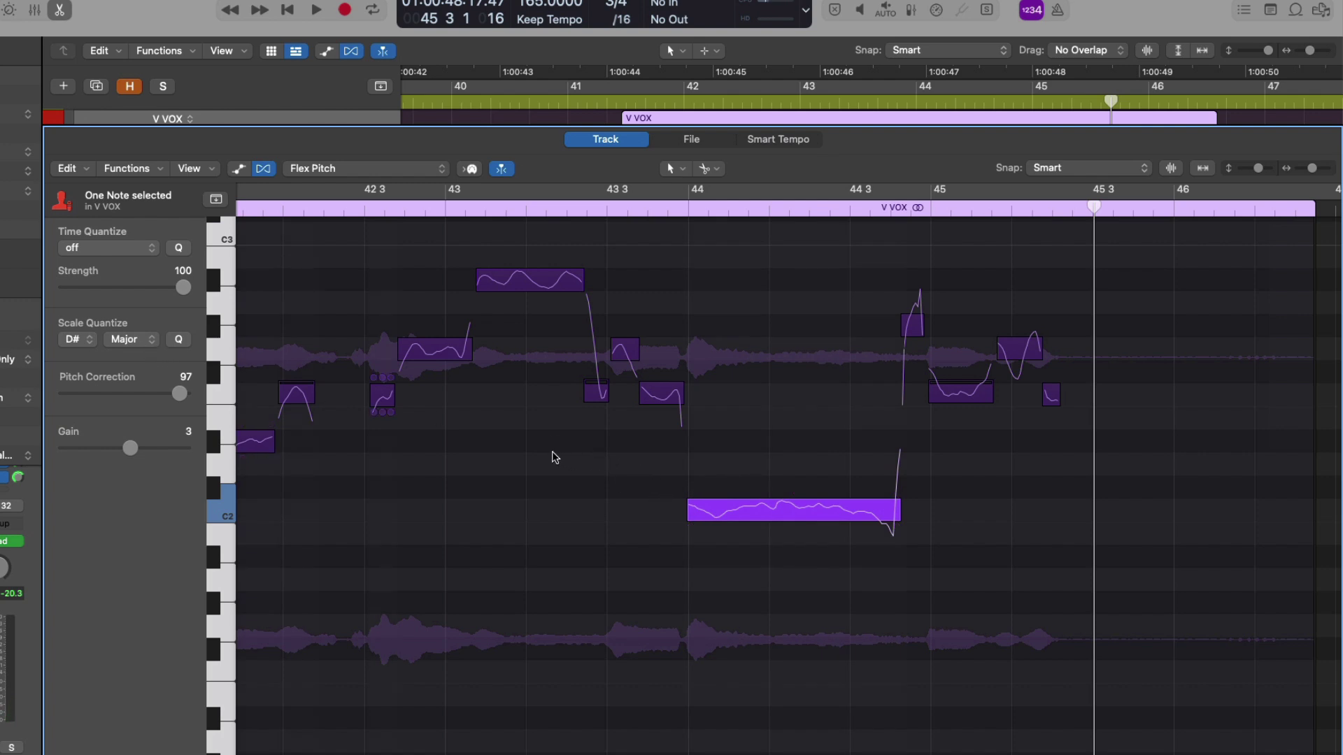
pyautogui.press('space')
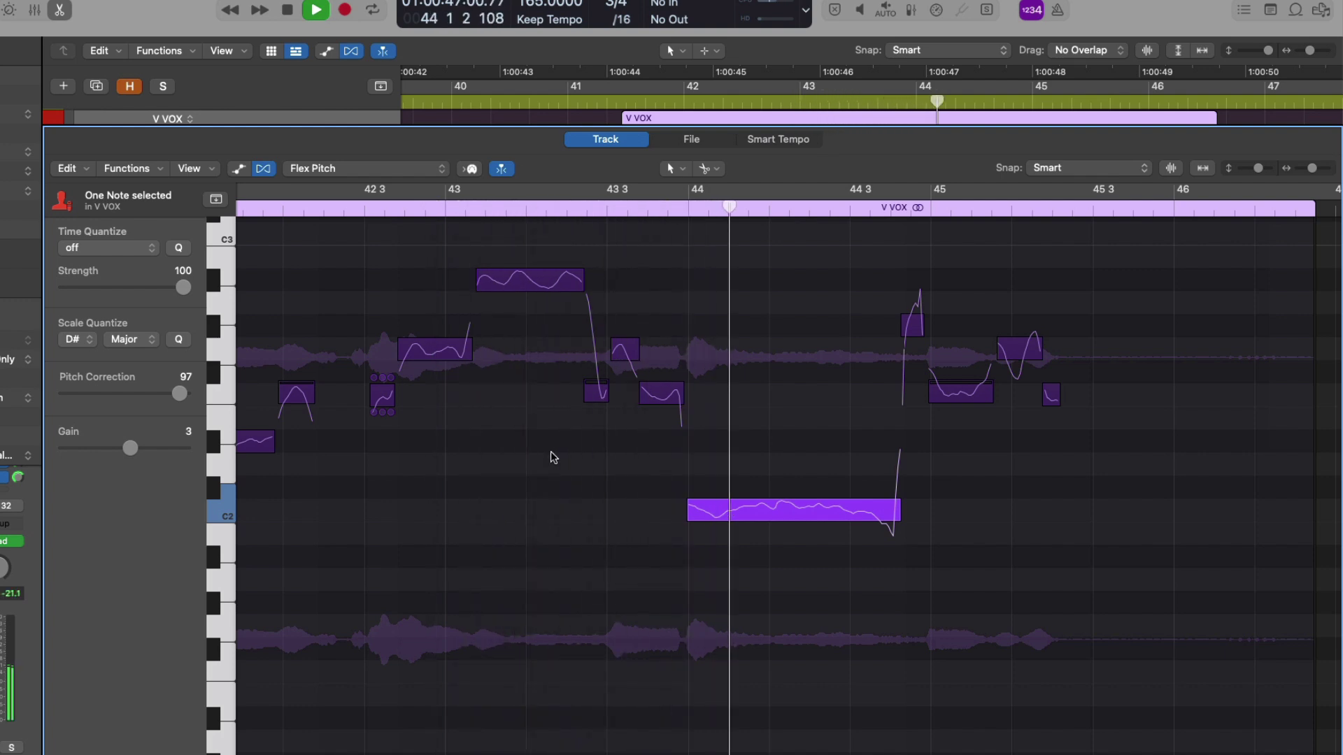
pyautogui.press('space')
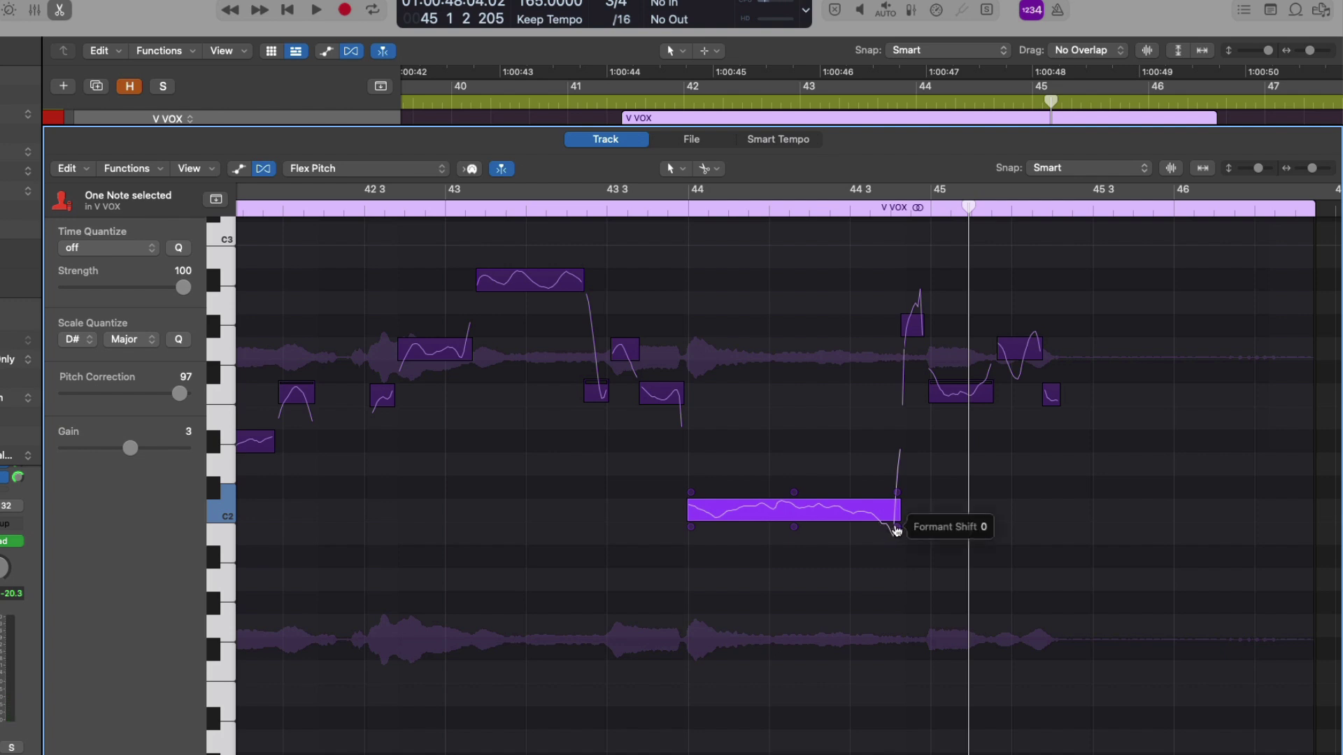
# Lower the C2 note's formant shift to -126, then raise it, auditioning each change
pyautogui.moveTo(898, 529); pyautogui.dragTo(898, 572)
pyautogui.press('space')
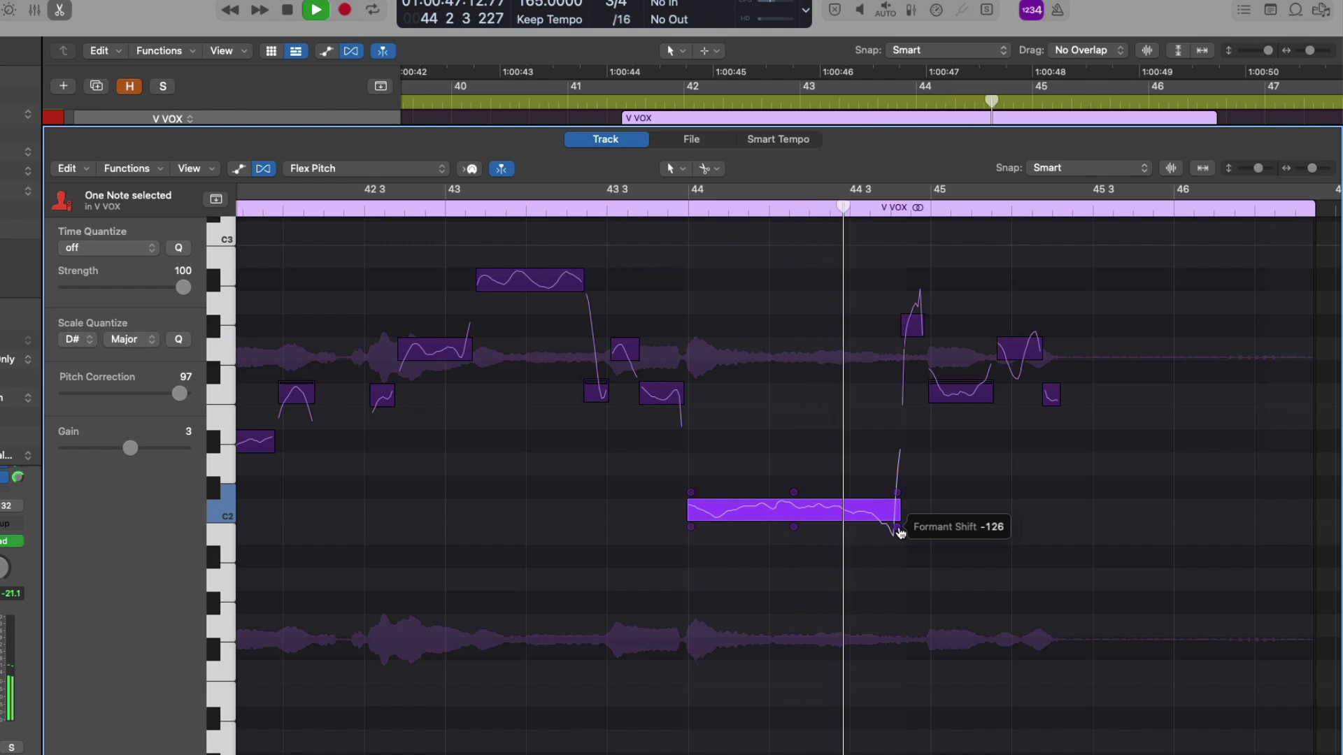
pyautogui.moveTo(900, 536); pyautogui.dragTo(907, 464)
pyautogui.press('space')
pyautogui.moveTo(897, 528)
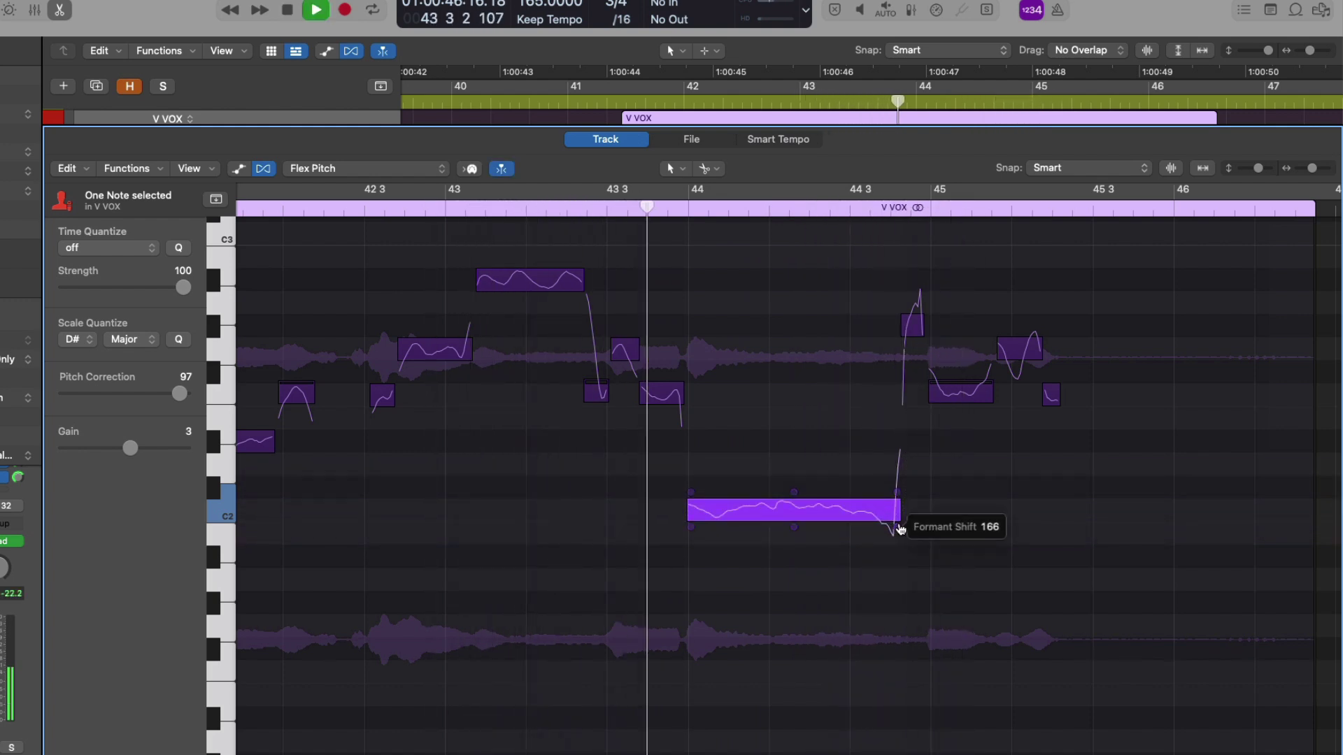
pyautogui.press('space')
# Set the long note's formant shift to 99 and play back the result
pyautogui.moveTo(900, 530); pyautogui.dragTo(895, 555)
pyautogui.press('space')
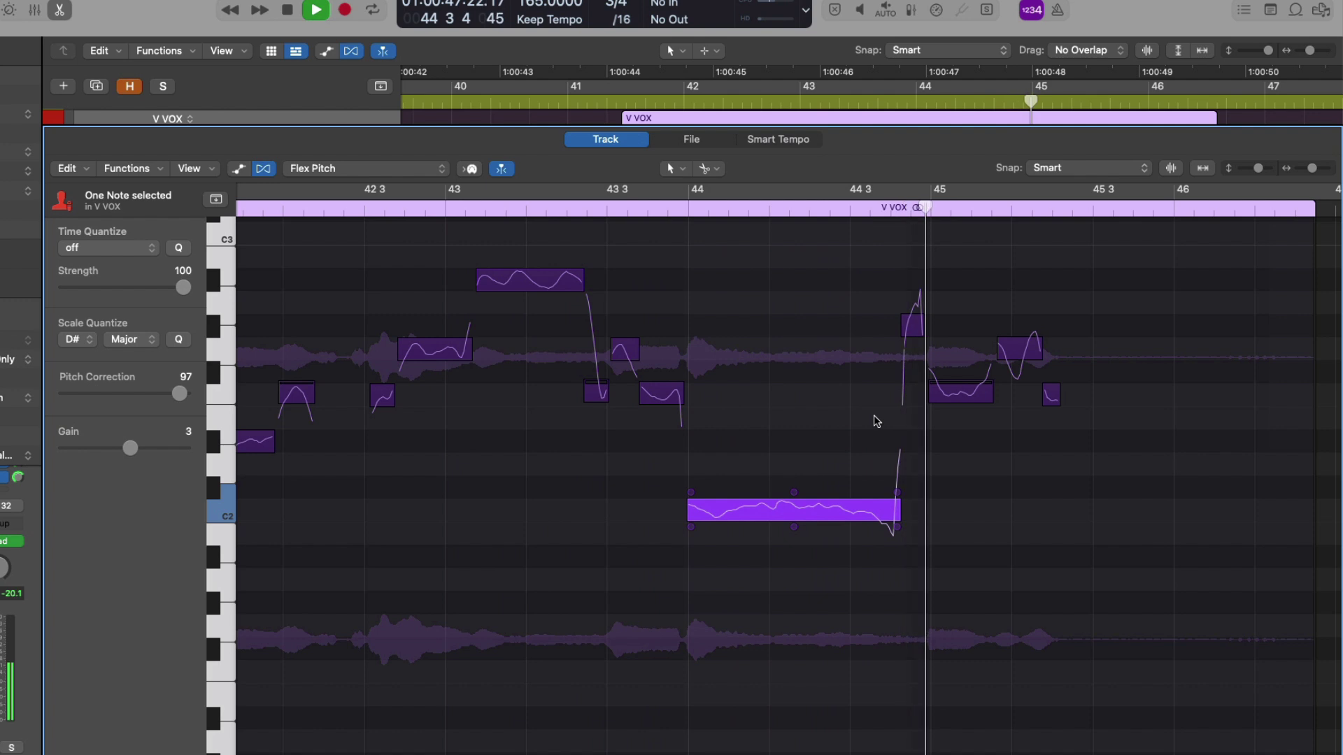
pyautogui.press('space')
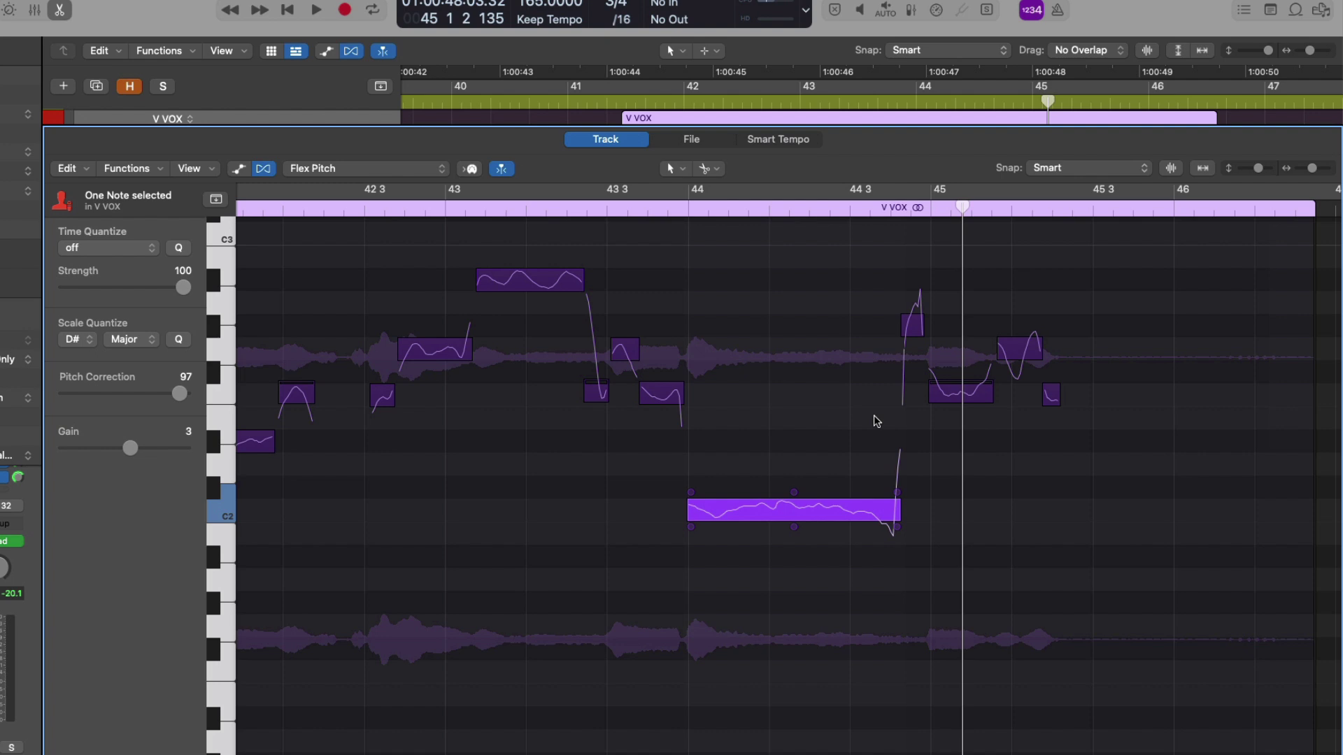
# Raise the long note to F2, audition a later start, then undo that start change
pyautogui.press('super+z')
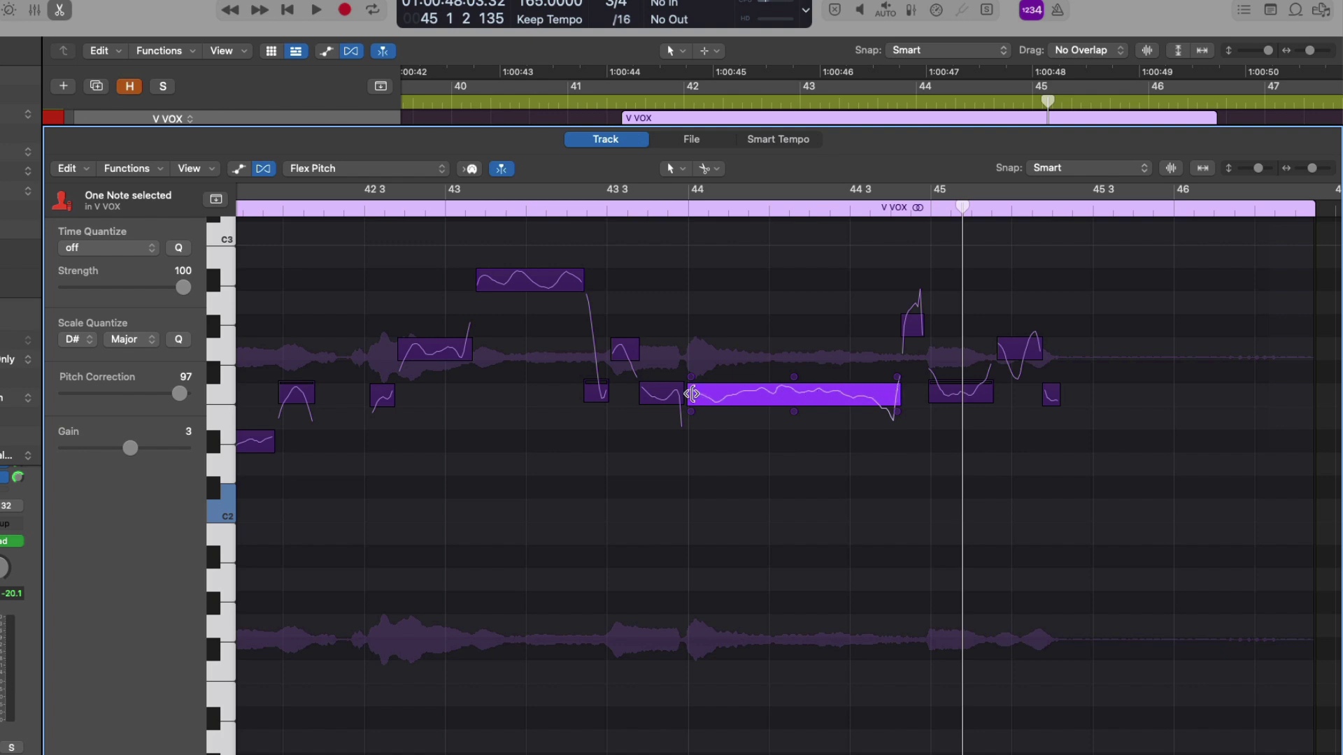
pyautogui.moveTo(692, 393); pyautogui.dragTo(740, 392)
pyautogui.scroll(1, 740, 392)
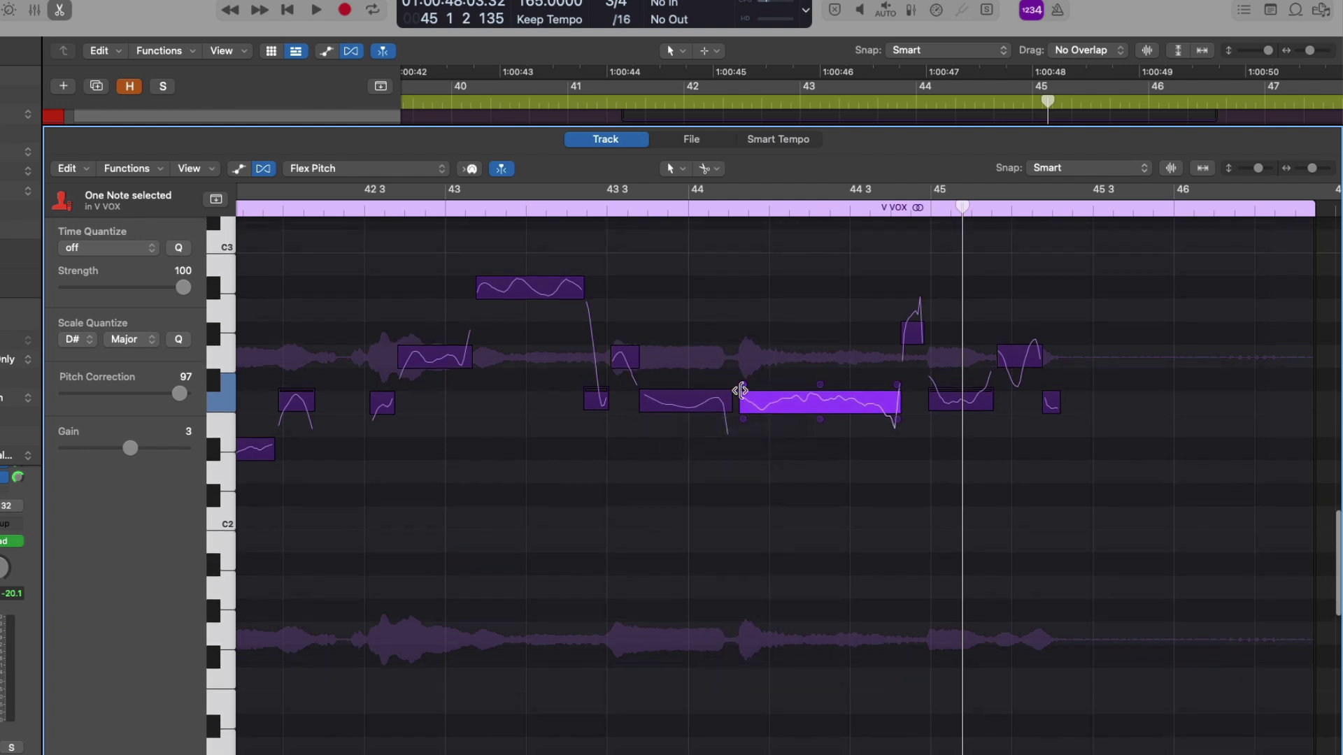
pyautogui.doubleClick(420, 219)
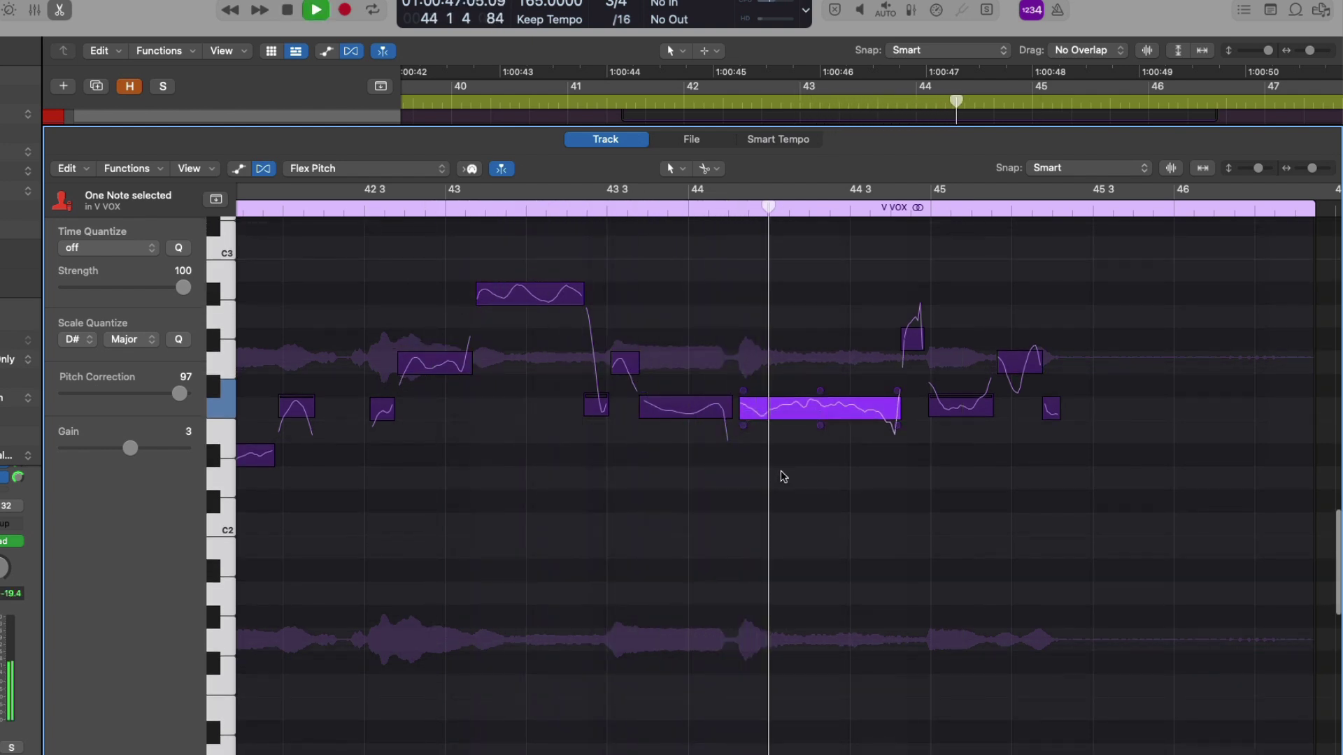
pyautogui.press('space')
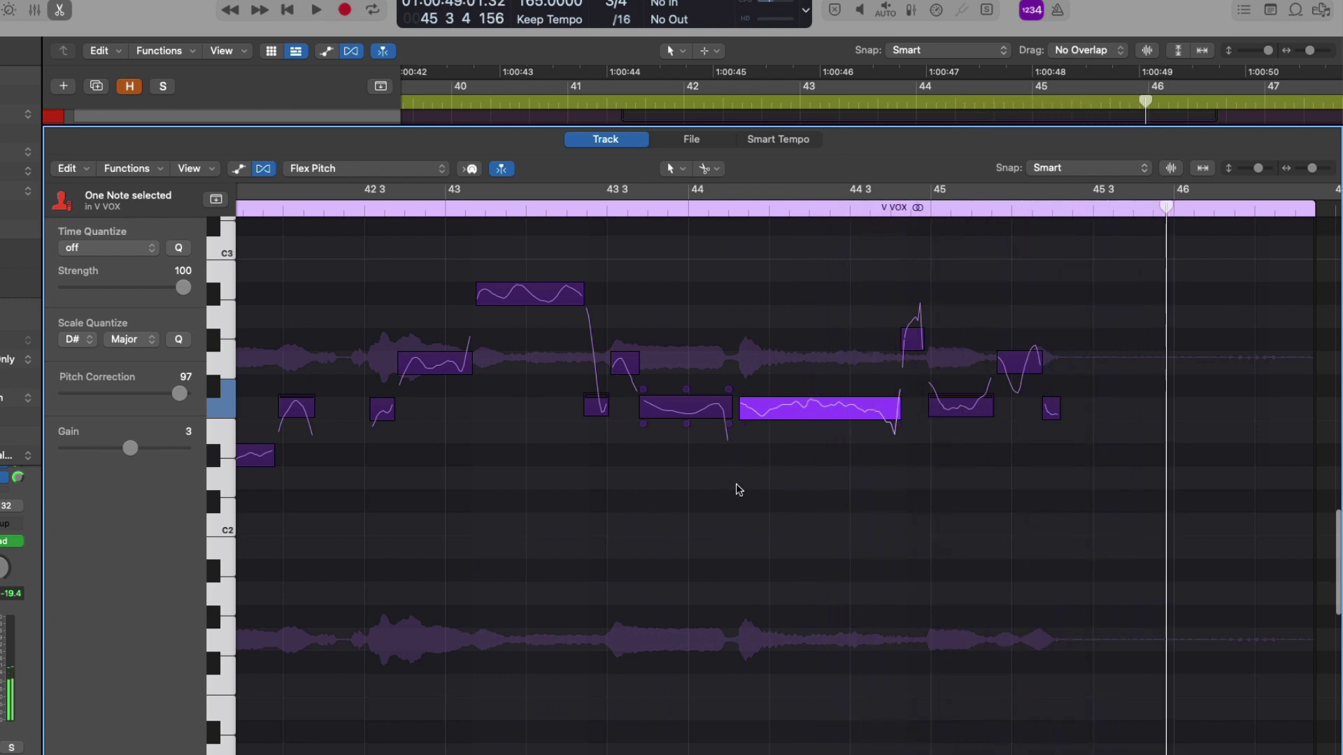
pyautogui.press('super+z')
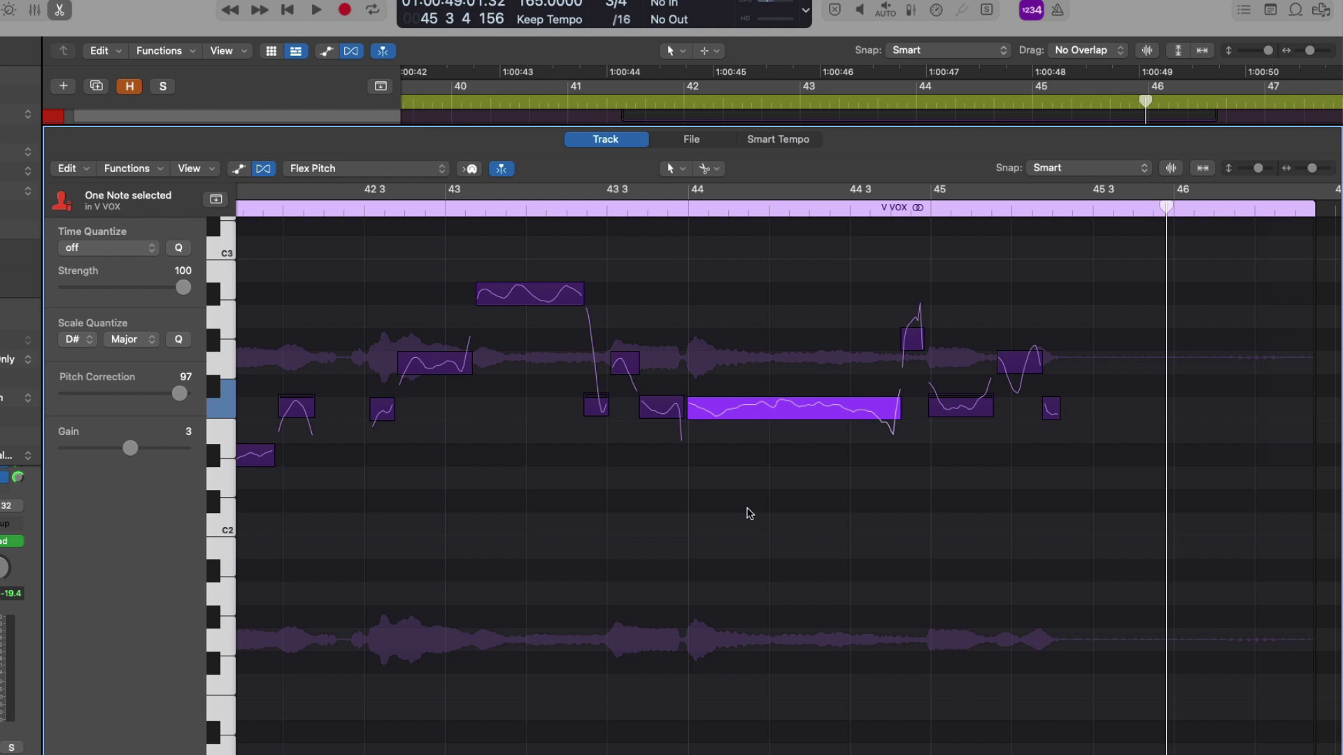
pyautogui.hscroll(-3, 692, 519)
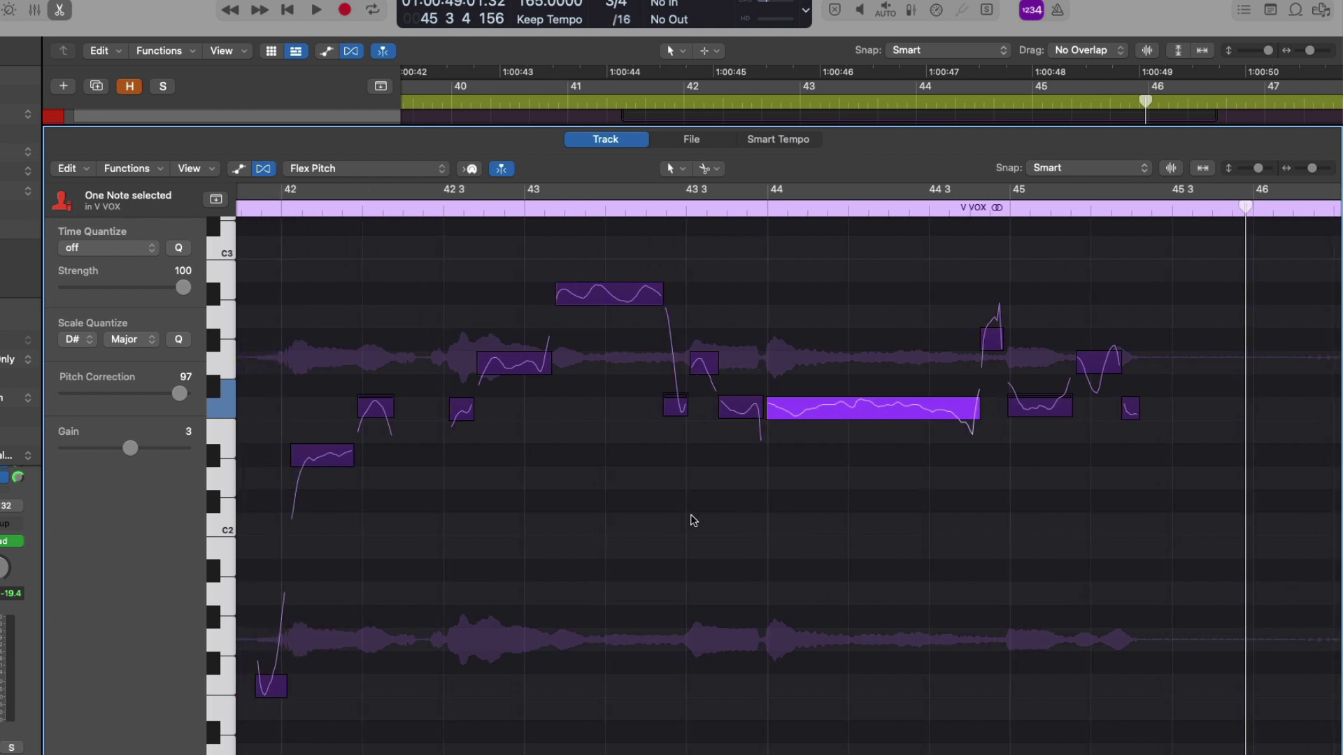
# Generate a new Inst 1 MIDI track from the V VOX Flex Pitch data, then close the editor
pyautogui.click(513, 475)
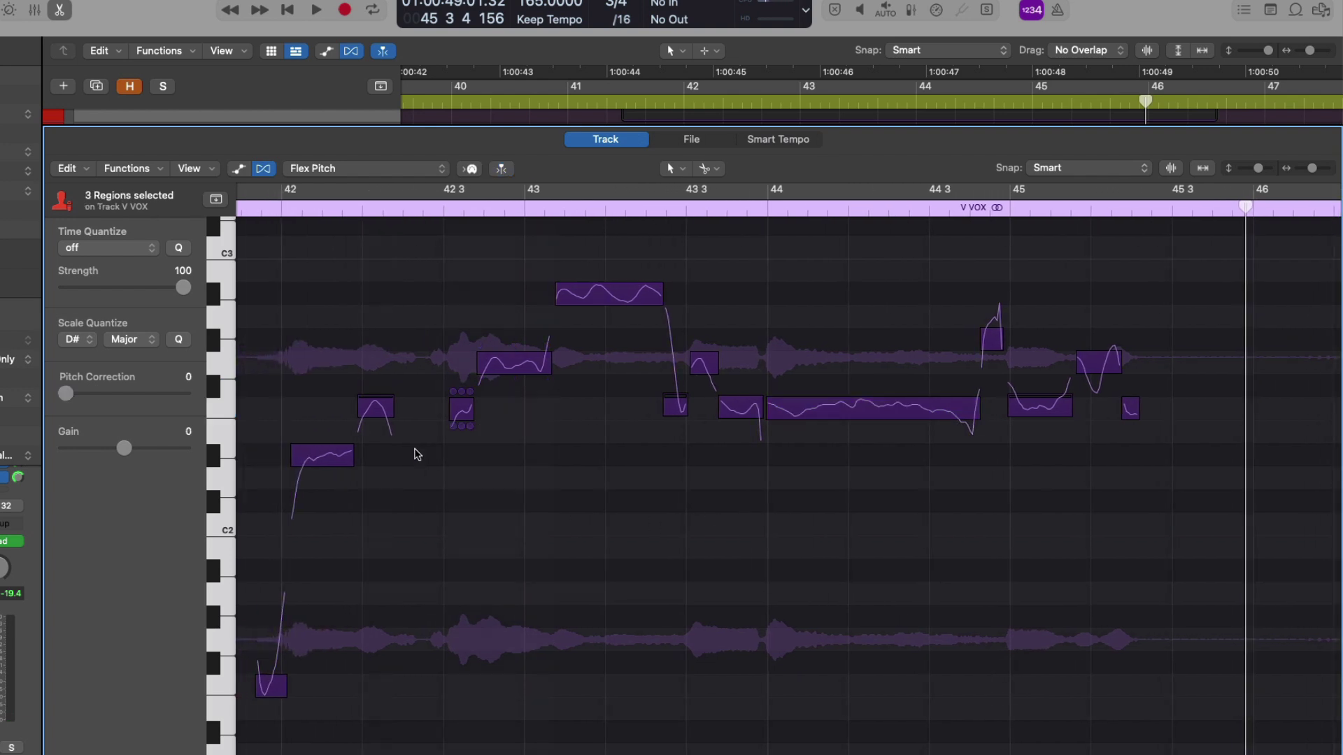
pyautogui.click(70, 168)
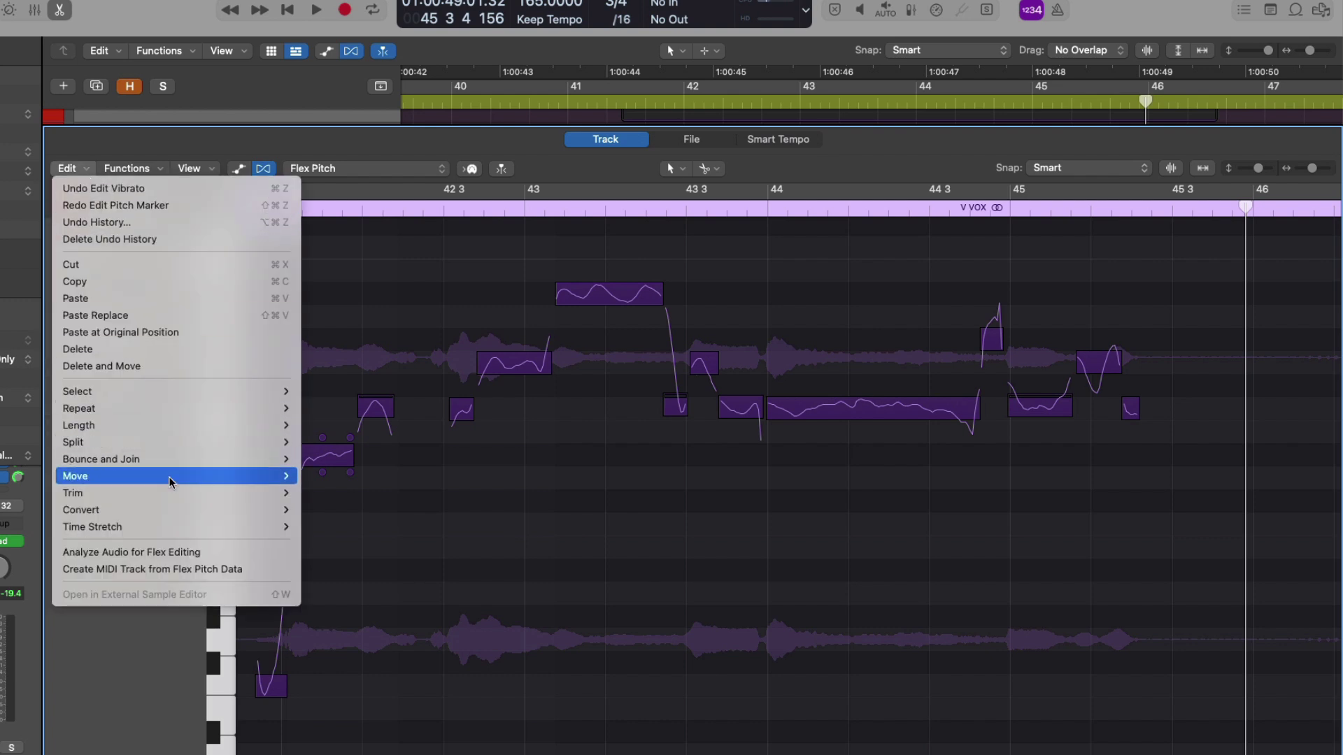
pyautogui.click(250, 572)
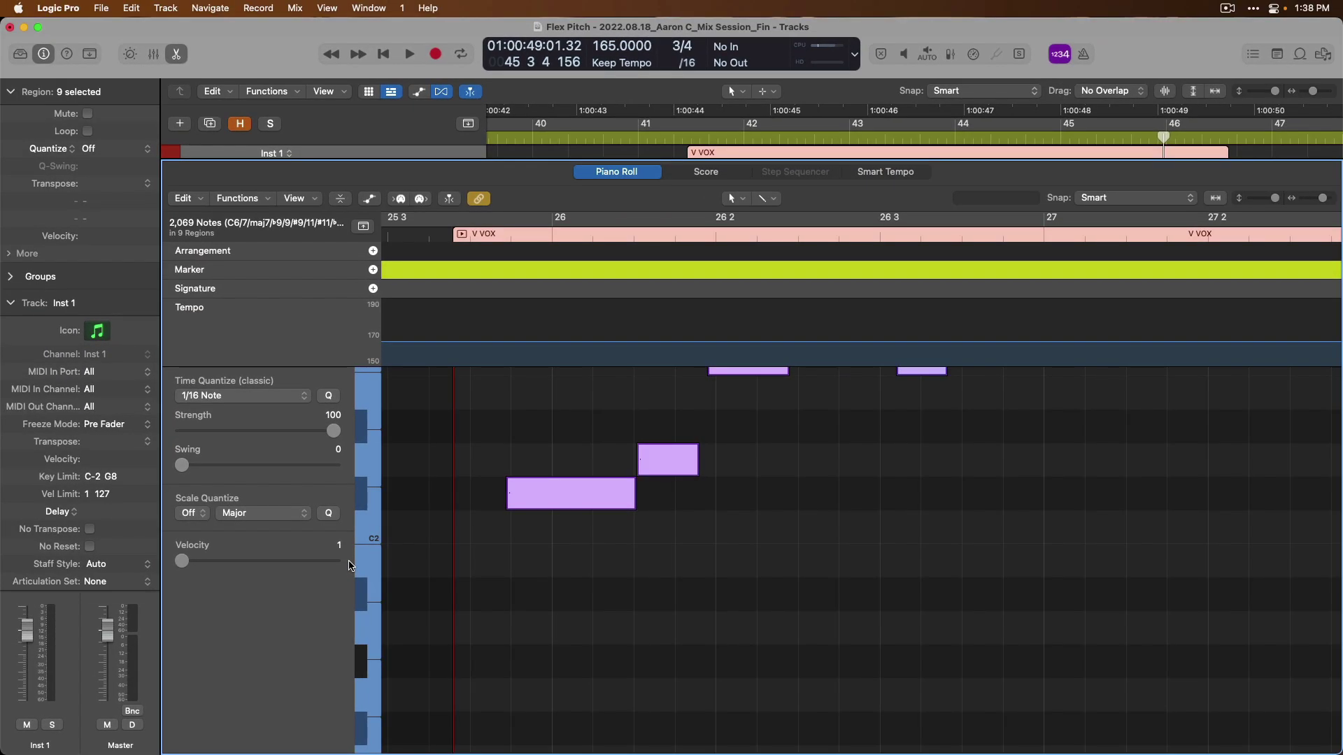
pyautogui.press('e')
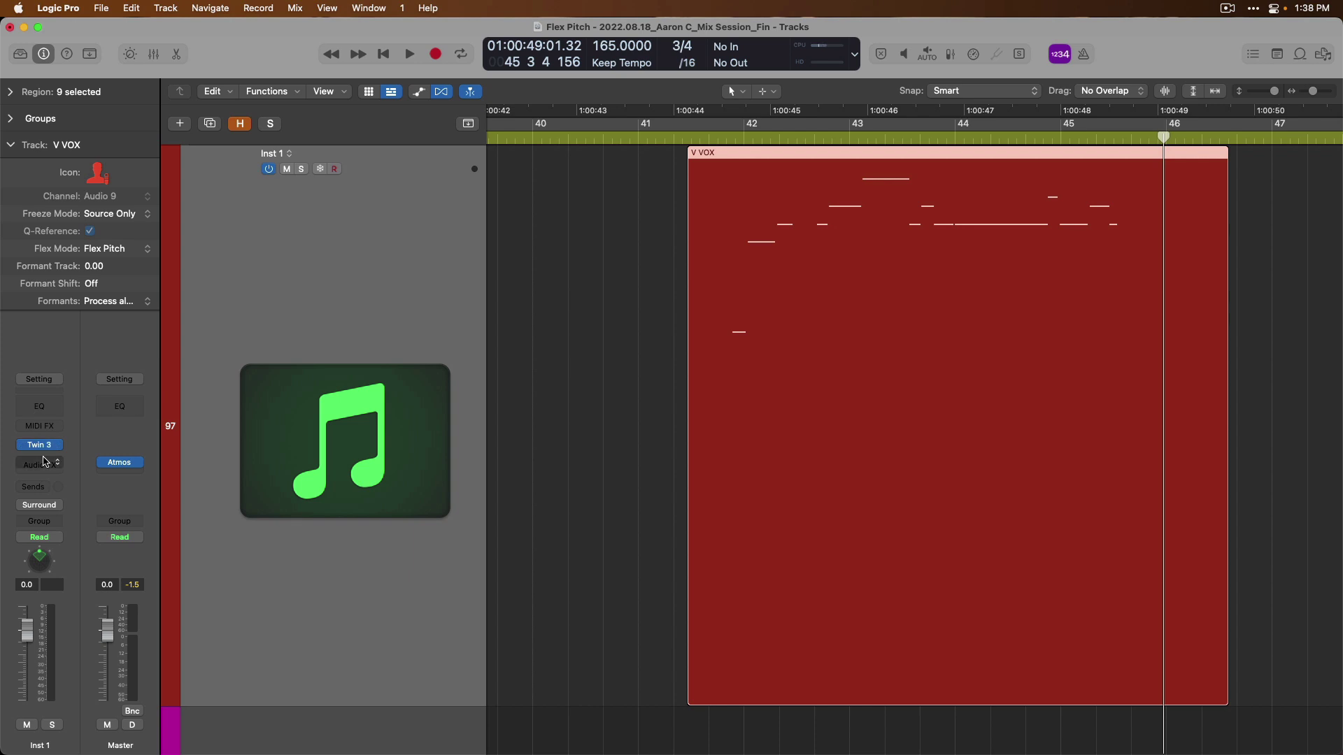
# Load Vintage Electric Piano on Inst 1 and switch its output from Surround to Stereo Output
pyautogui.click(58, 449)
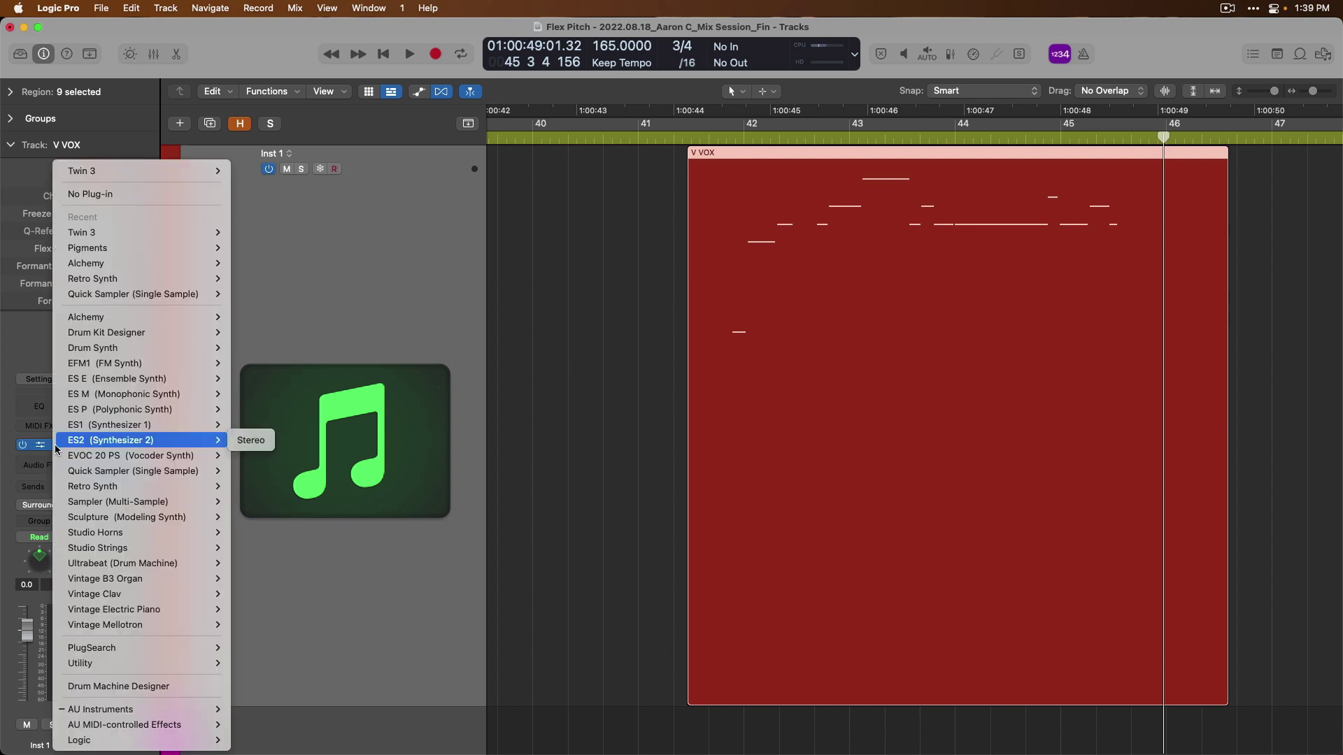
pyautogui.moveTo(130, 324)
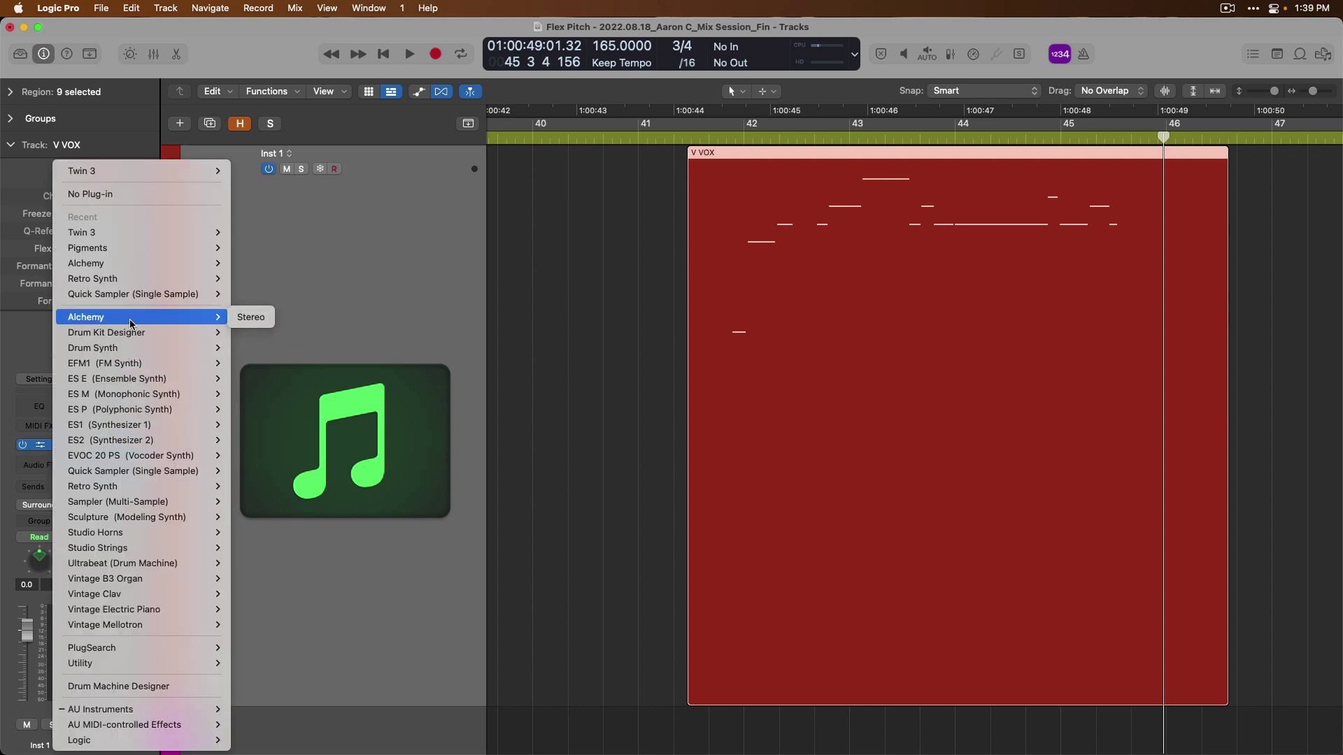
pyautogui.click(117, 609)
pyautogui.click(54, 506)
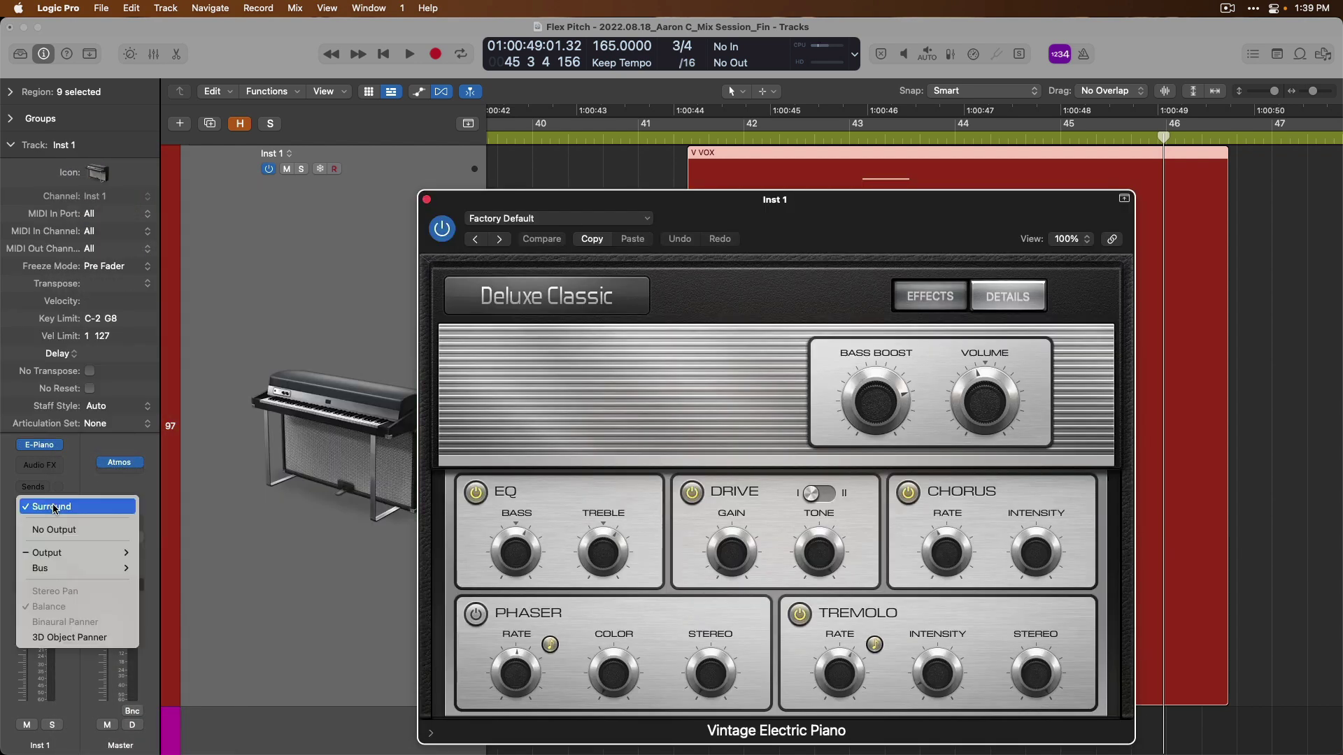
pyautogui.moveTo(65, 554)
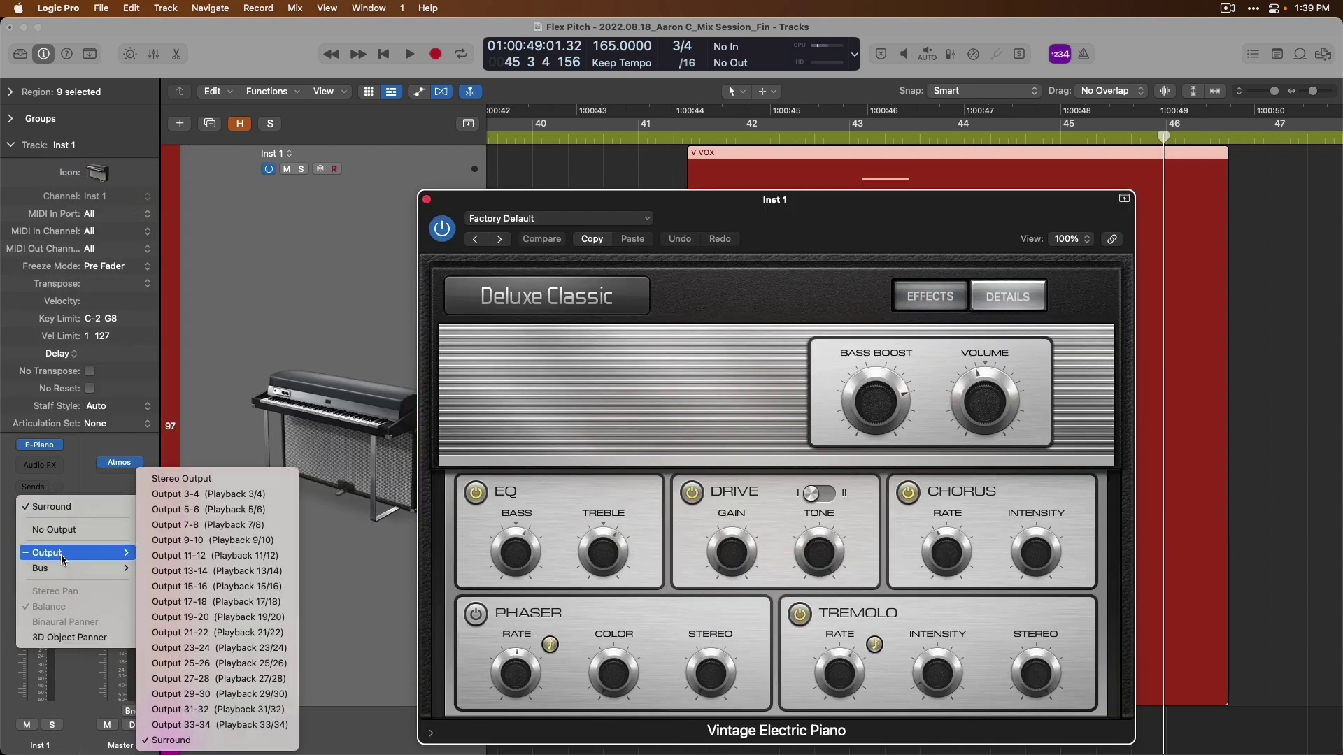
pyautogui.click(186, 482)
pyautogui.click(426, 200)
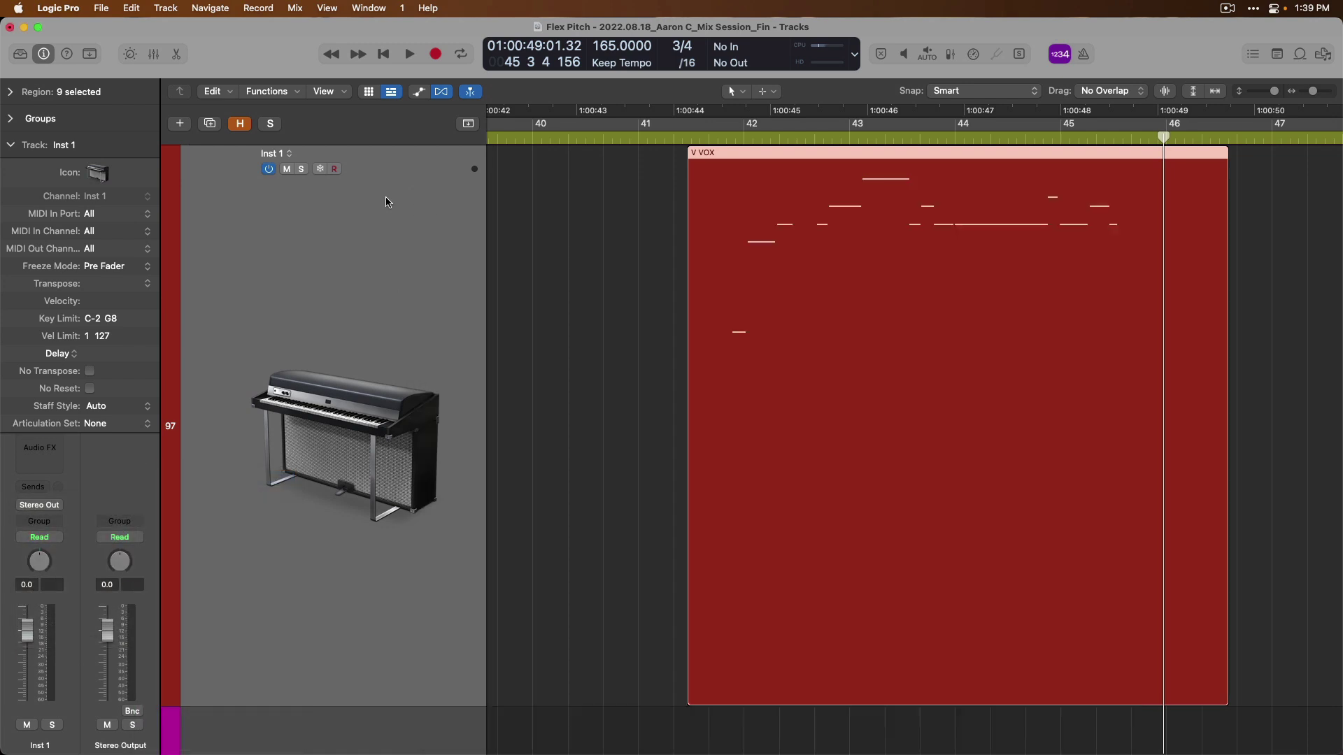
# Solo Inst 1 and audition it from bar 41 3
pyautogui.click(301, 168)
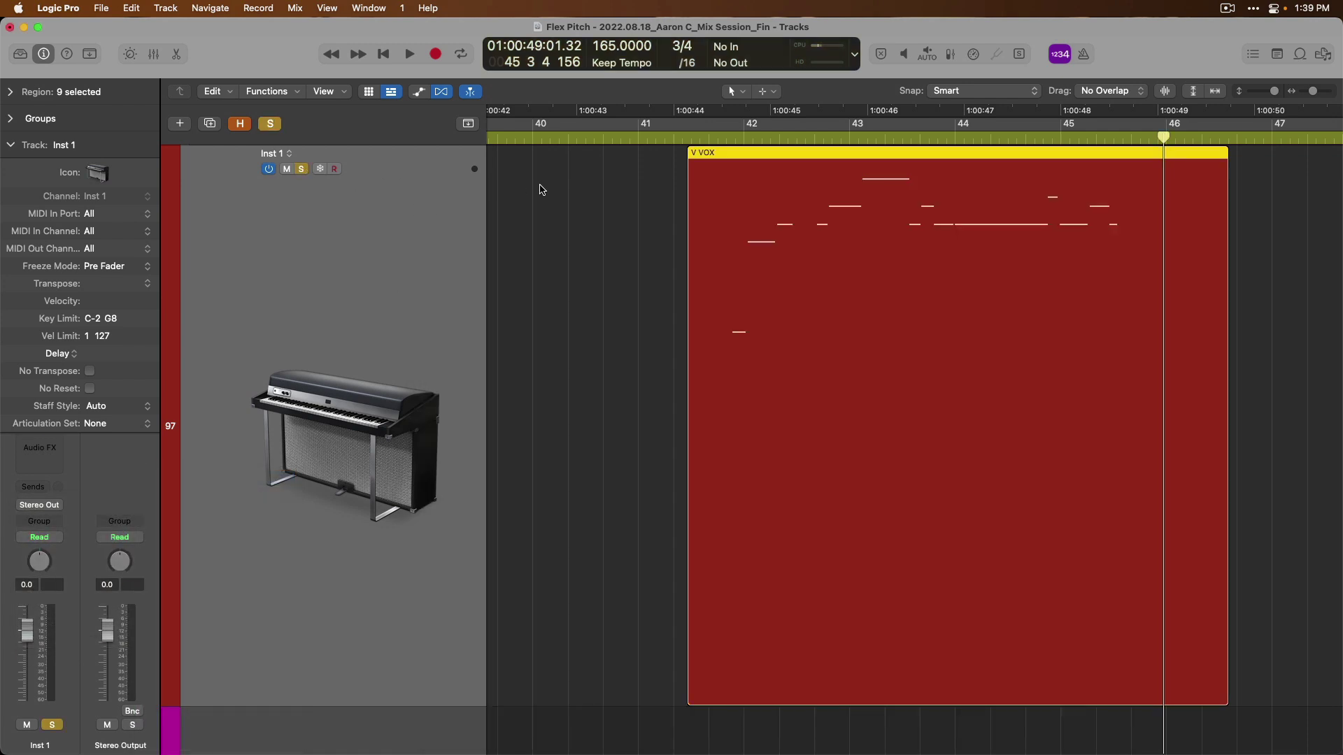
pyautogui.click(709, 137)
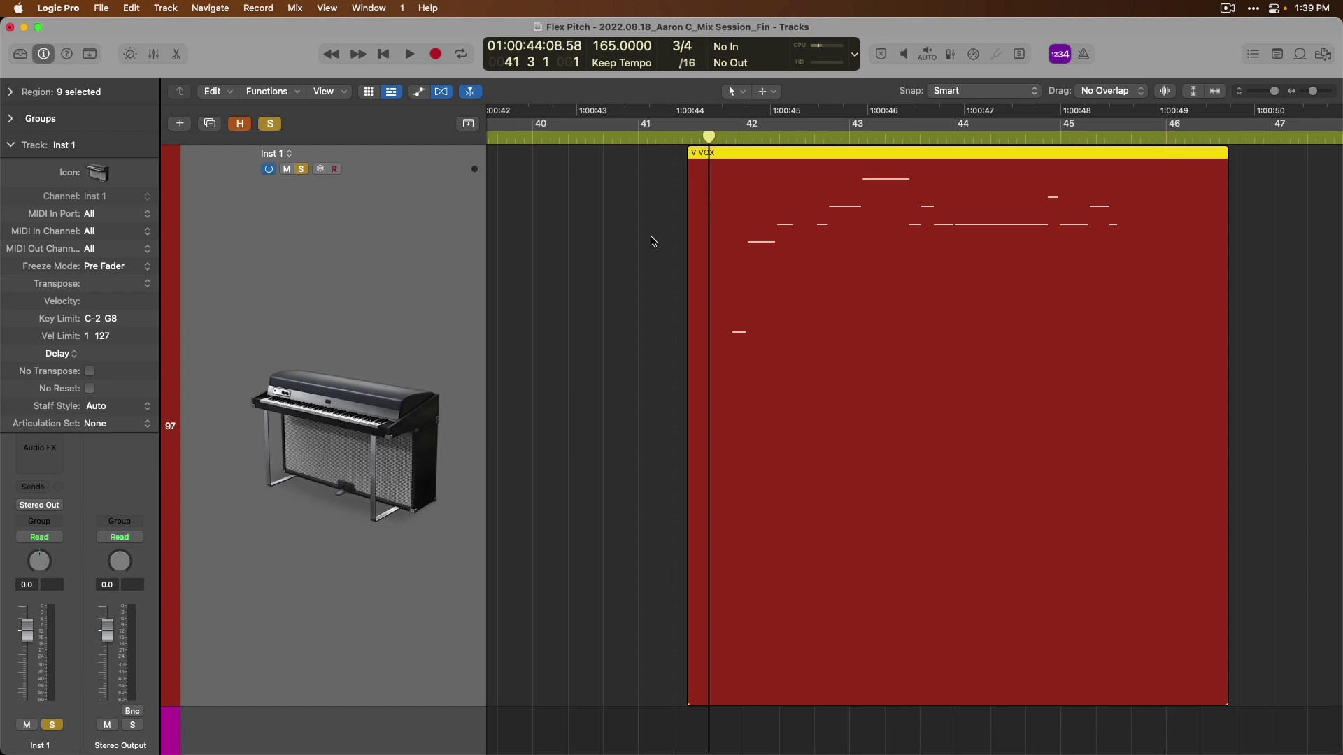
pyautogui.press('space')
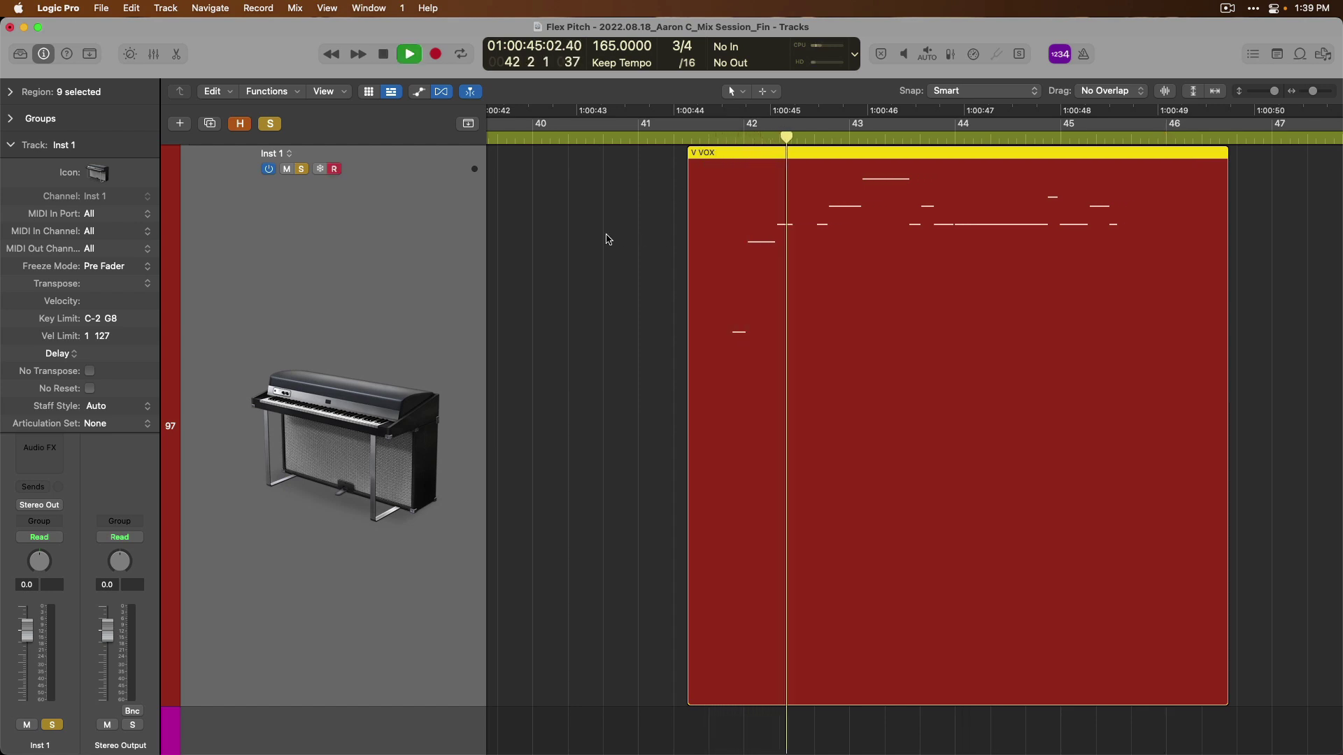
pyautogui.press('space')
# Raise the V VOX MIDI region's note velocity from 1 to 127 and play it back
pyautogui.moveTo(606, 238); pyautogui.dragTo(911, 281)
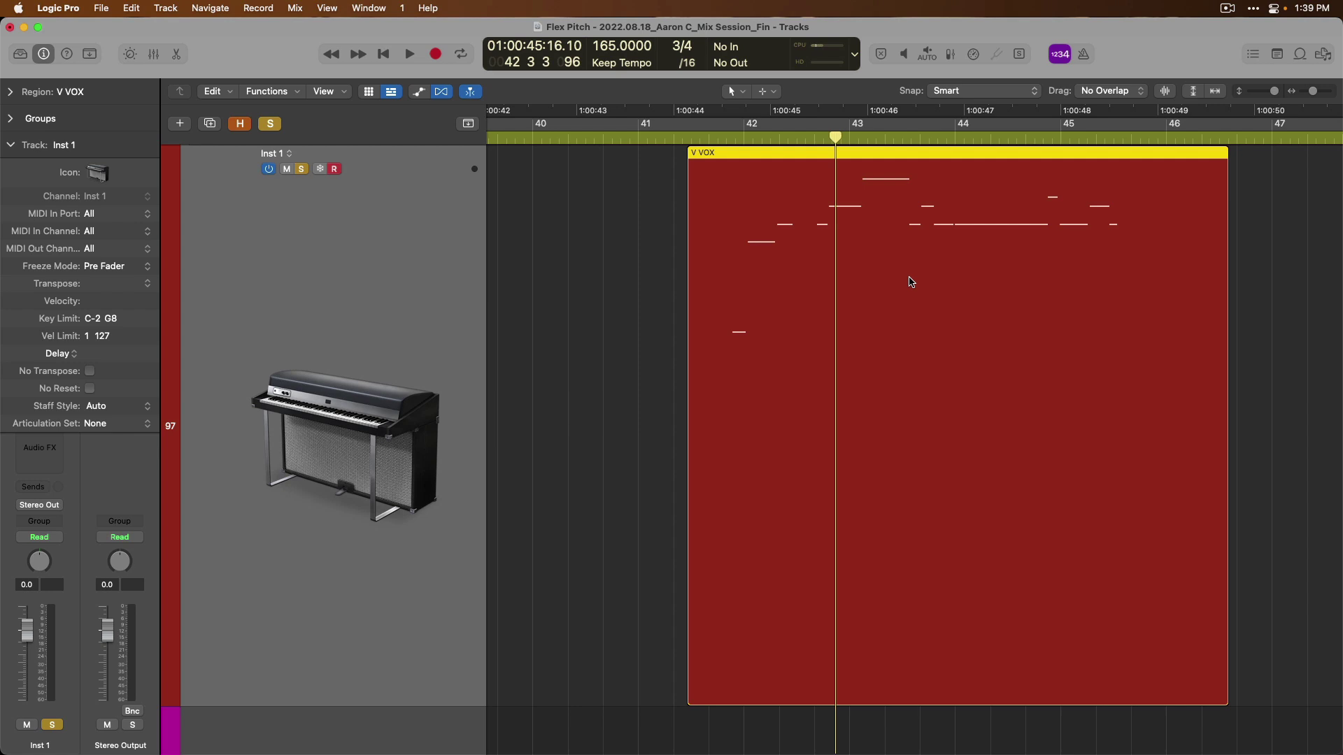
pyautogui.doubleClick(911, 281)
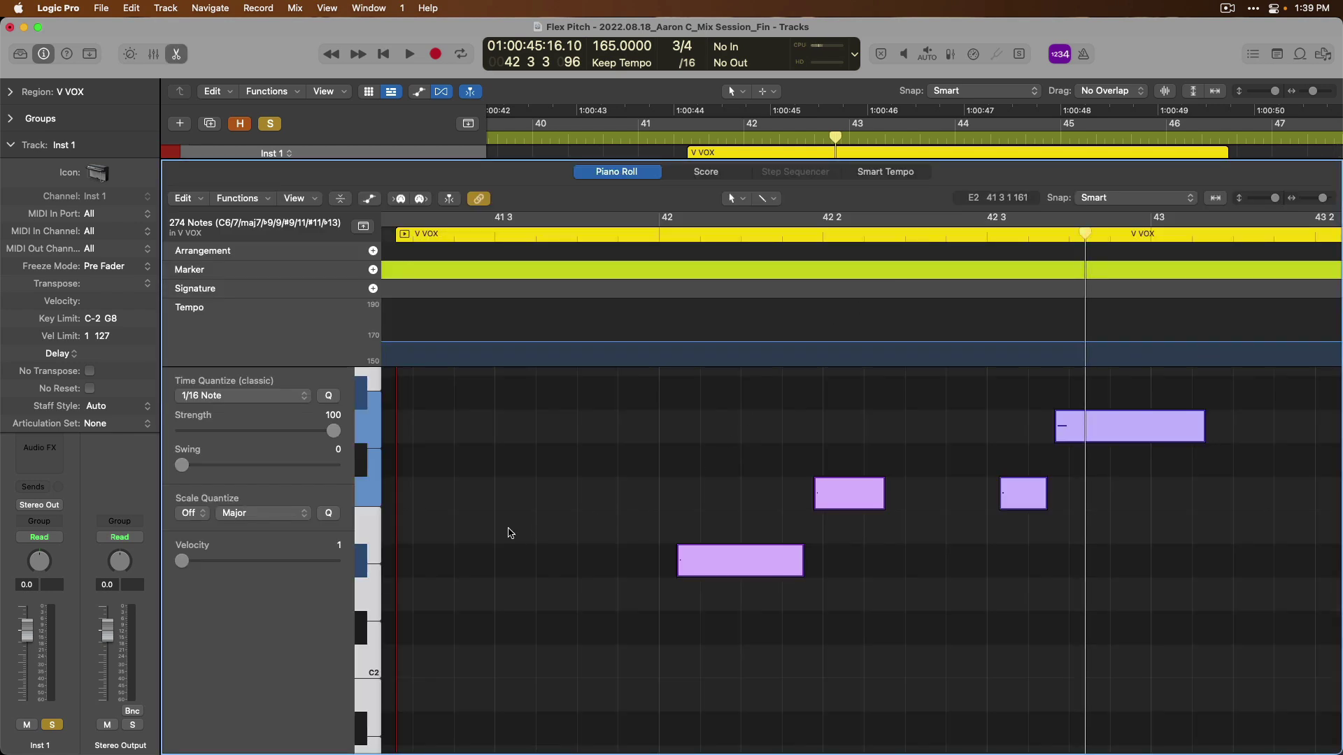
pyautogui.moveTo(181, 561); pyautogui.dragTo(341, 560)
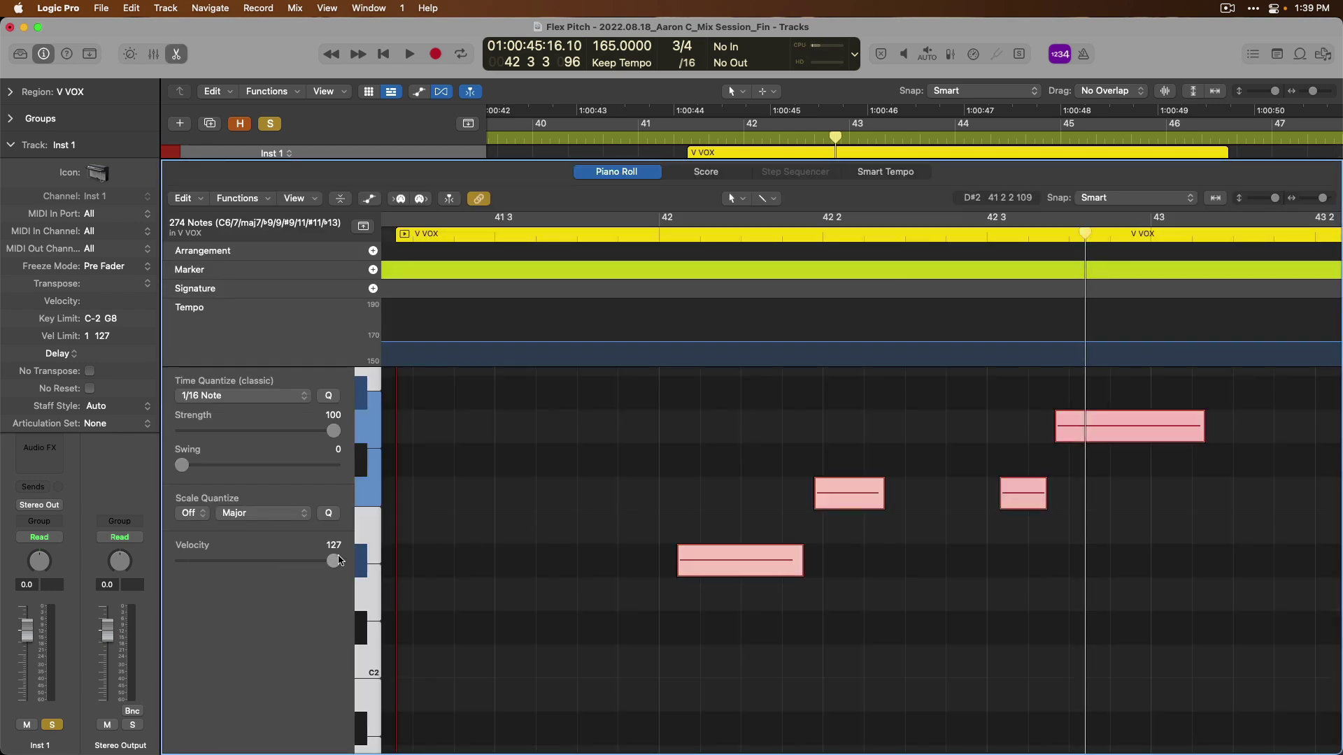
pyautogui.press('e')
pyautogui.hotkey('shift', 'Return')
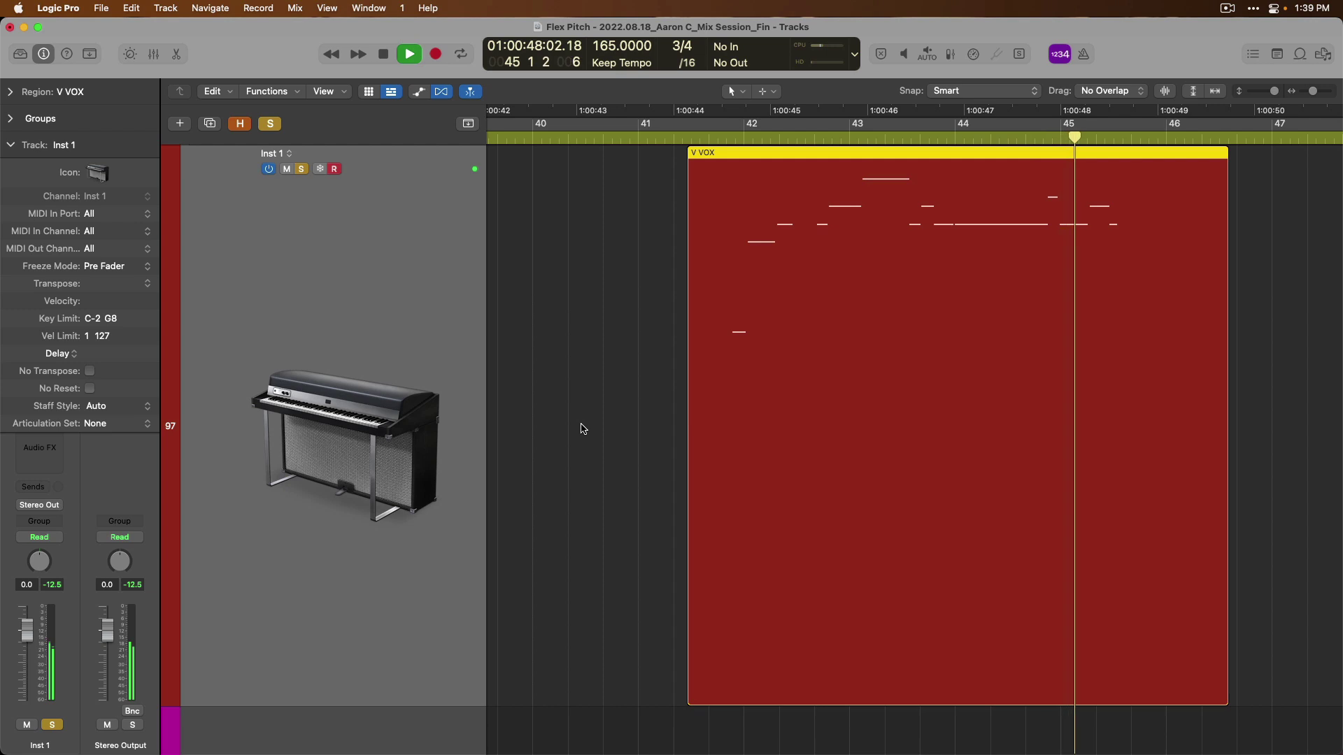
pyautogui.press('space')
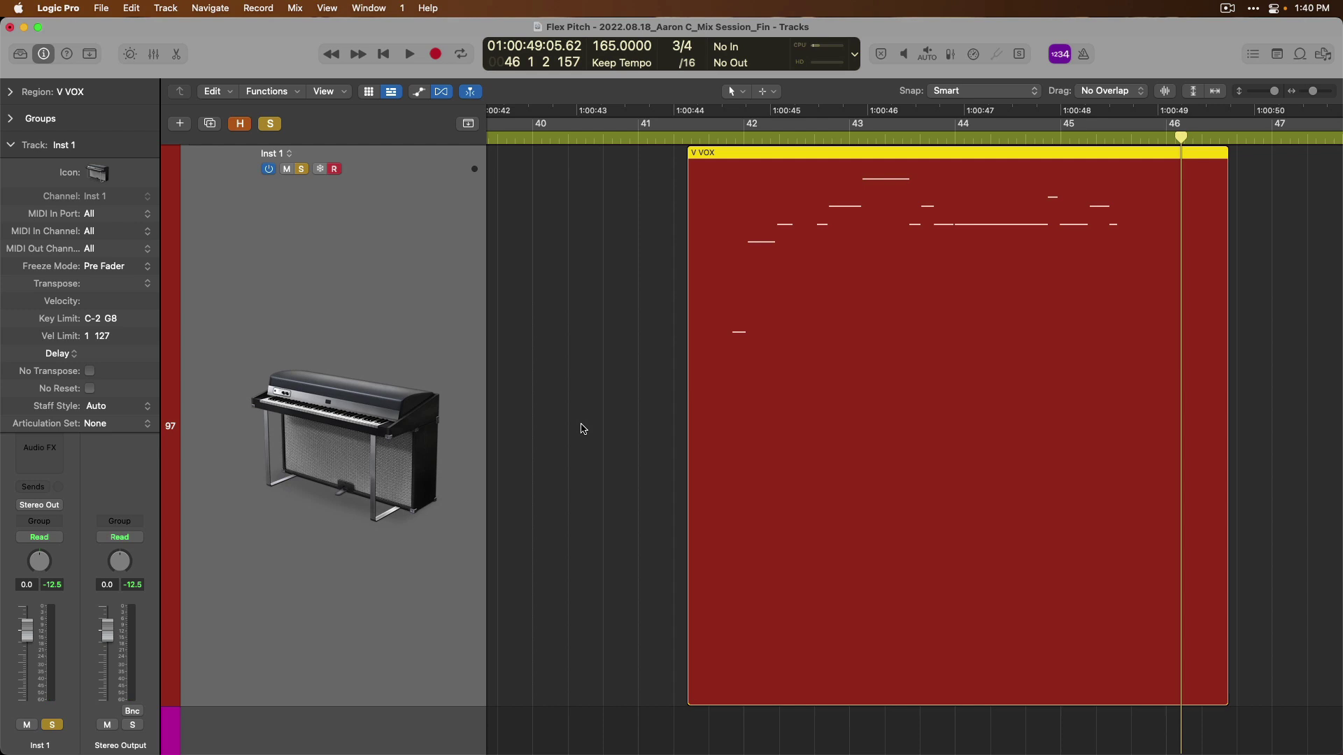
# Run Analyze Audio for Flex Editing on the V VOX region from the Flex Pitch editor
pyautogui.press('e')
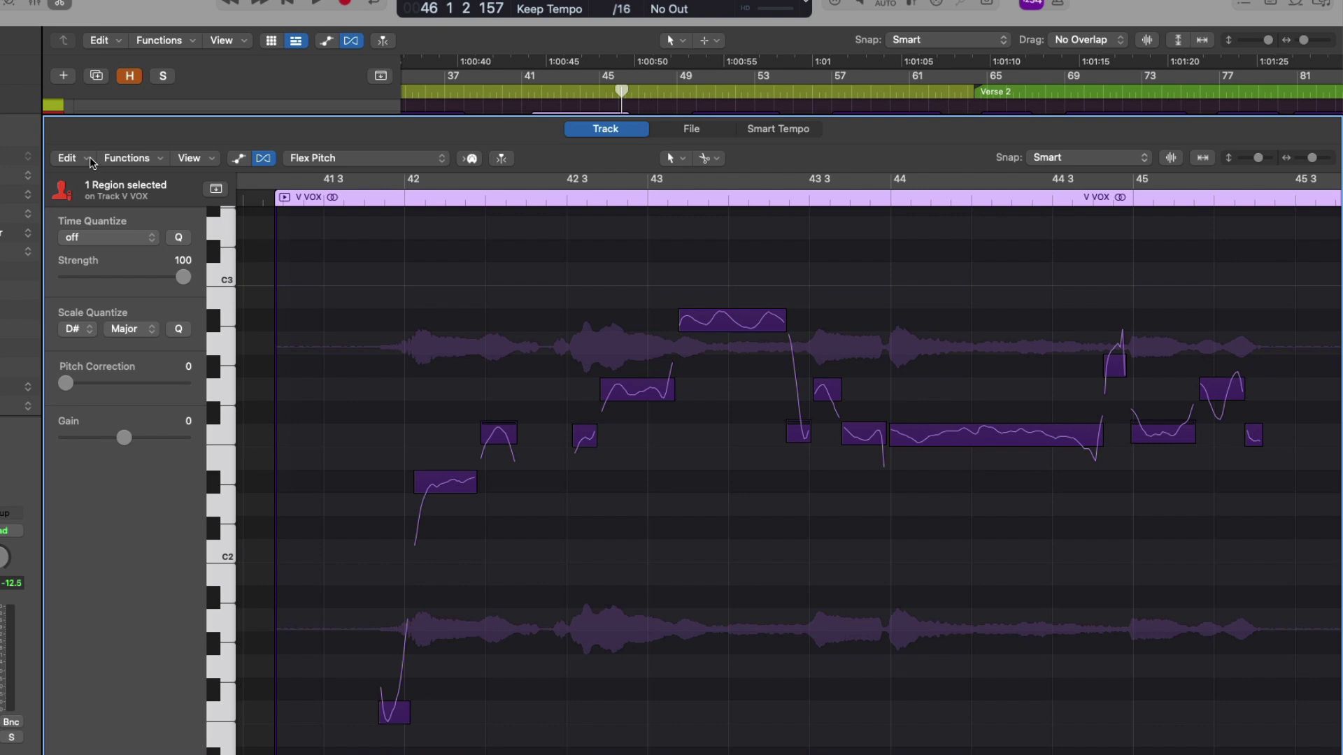
pyautogui.click(67, 158)
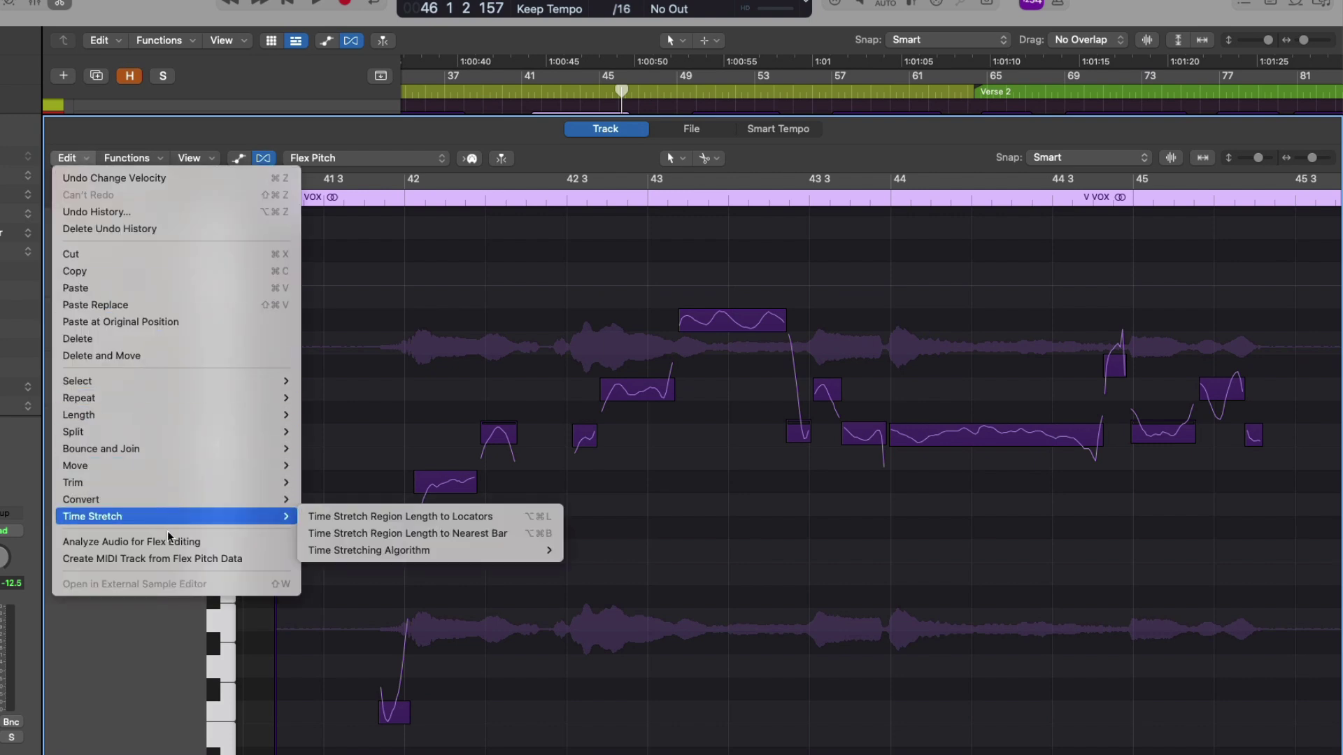
pyautogui.click(214, 542)
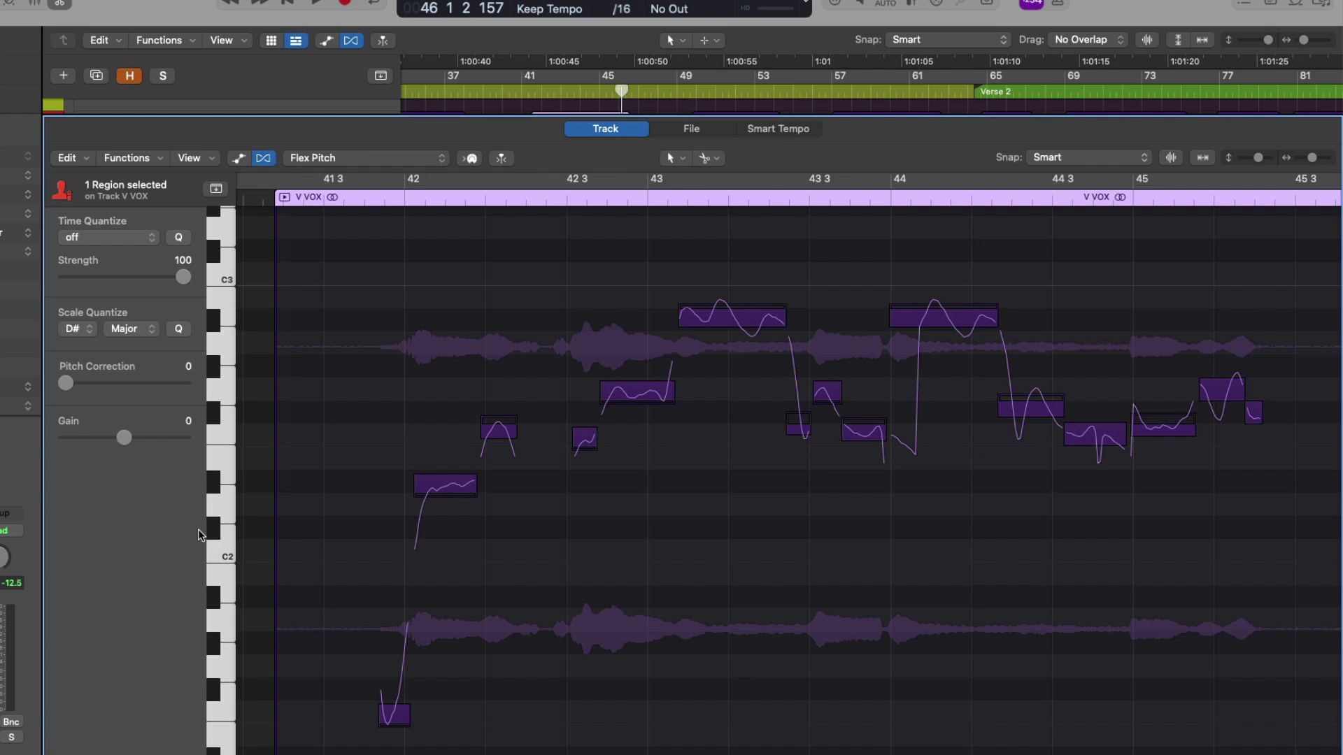
pyautogui.click(91, 167)
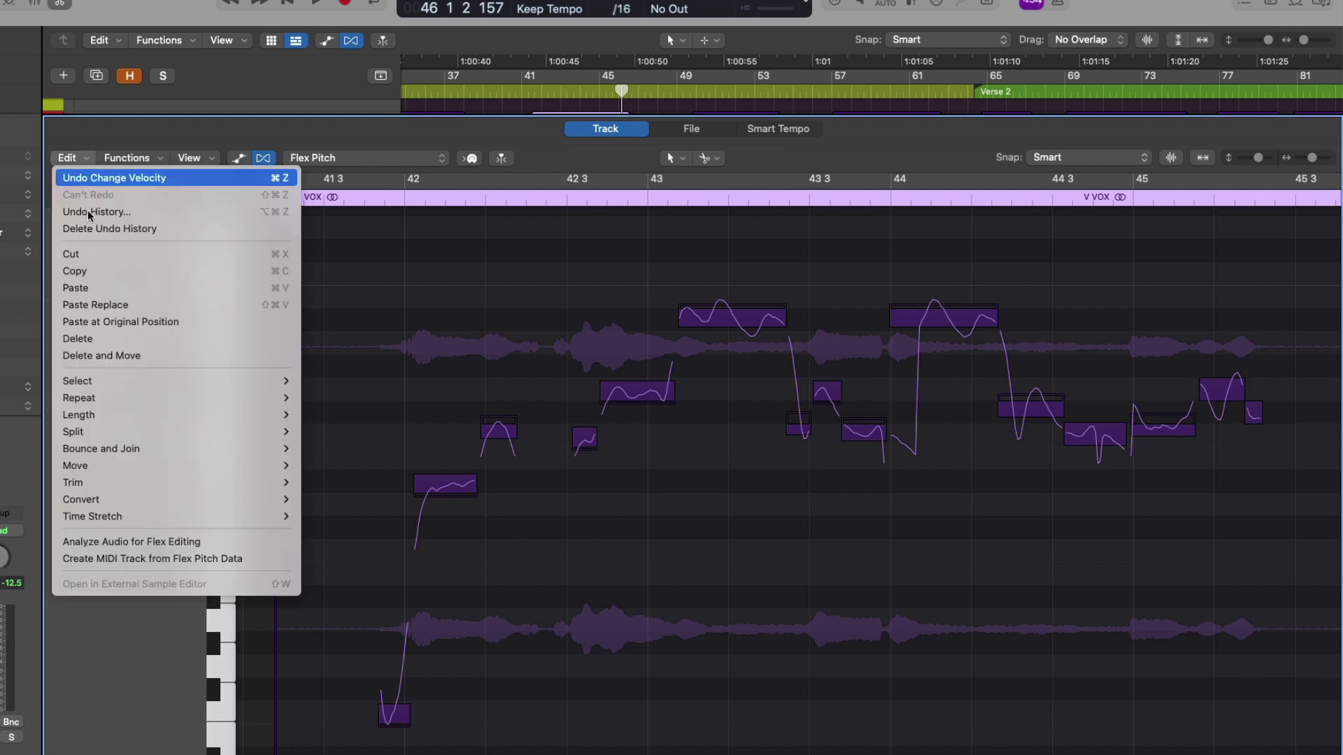
pyautogui.click(210, 542)
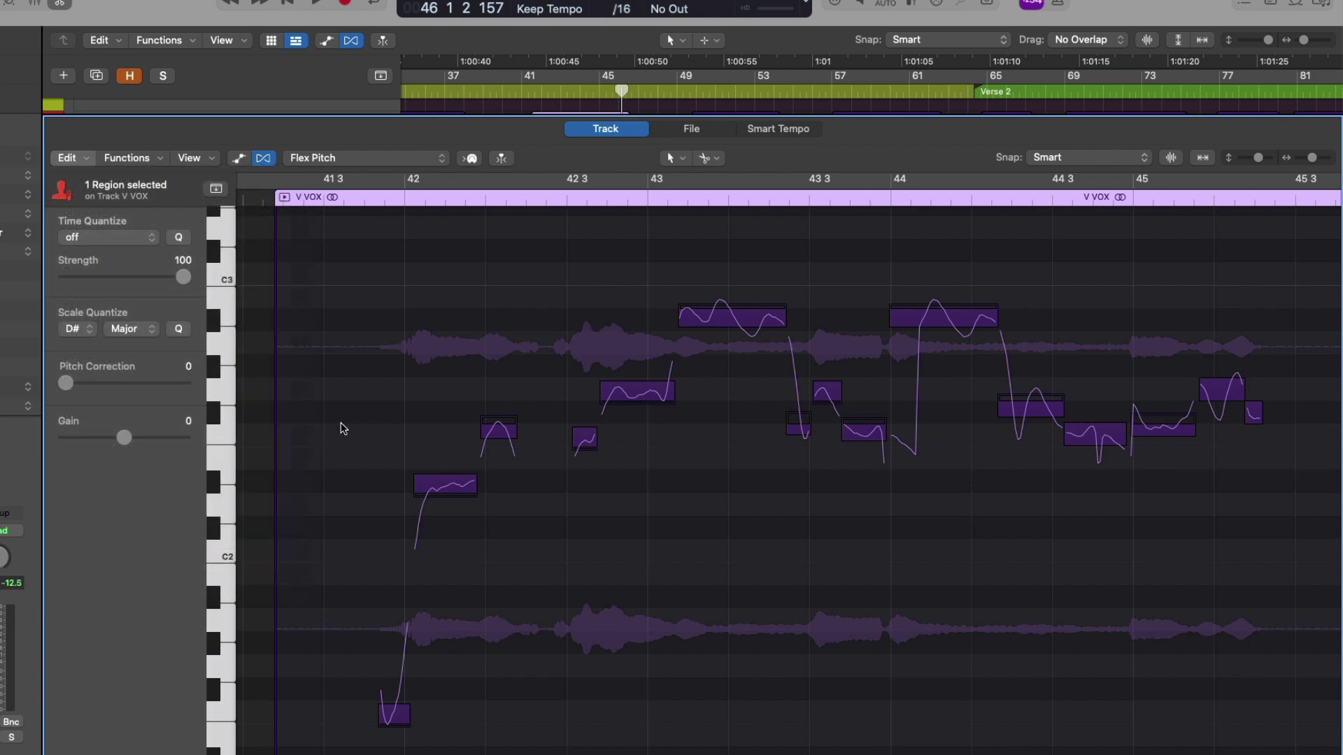